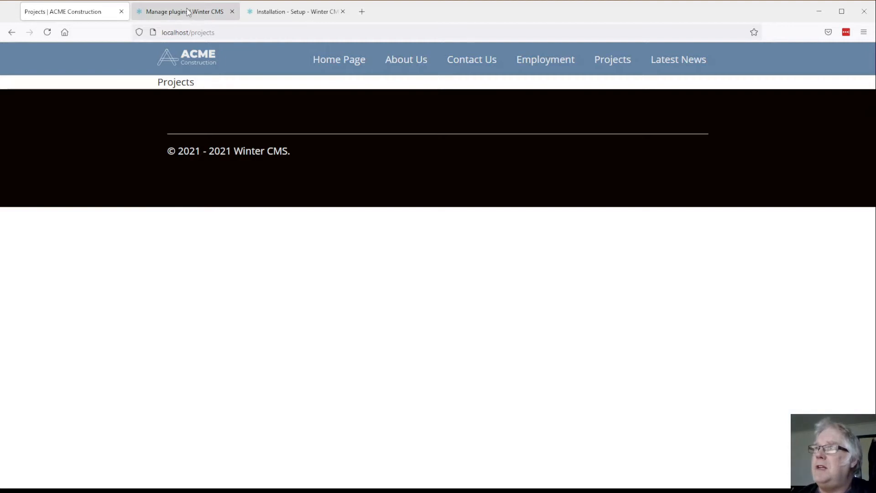
- Open the Builder's plugin list and start creating a new plugin
{"action": "left_click", "coordinate": [314, 58]}
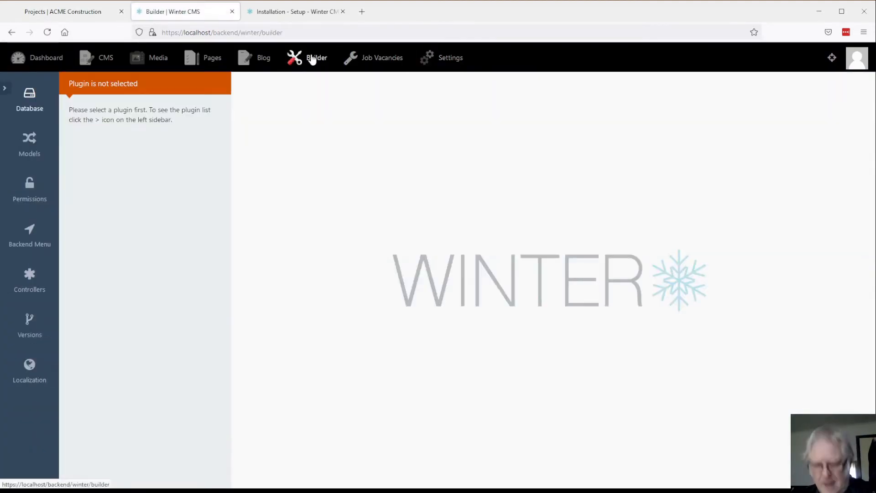
{"action": "left_click", "coordinate": [34, 112]}
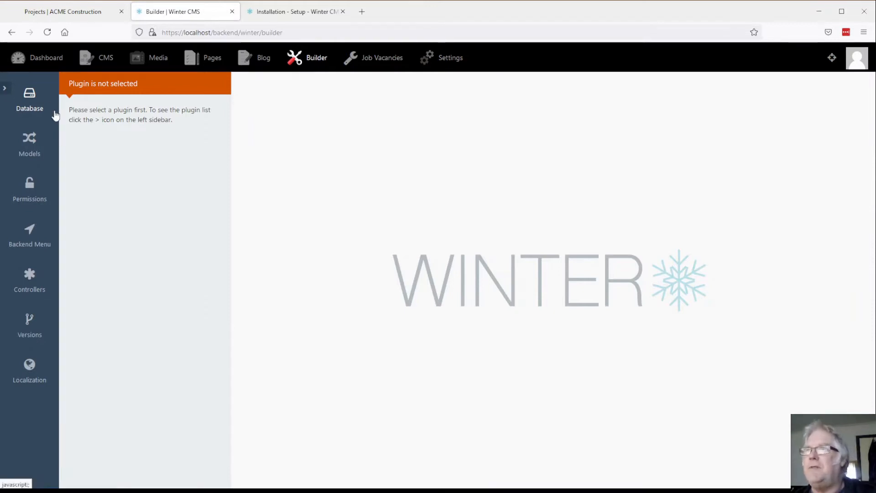
{"action": "left_click", "coordinate": [6, 88]}
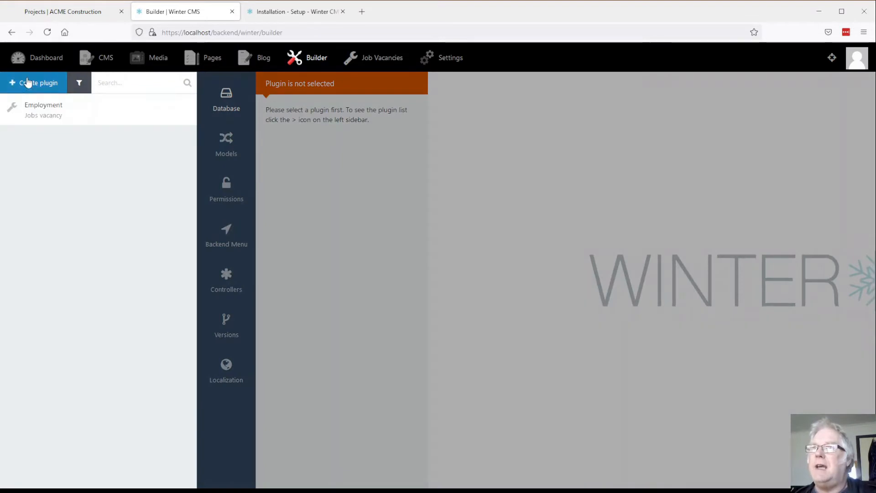
{"action": "left_click", "coordinate": [41, 112]}
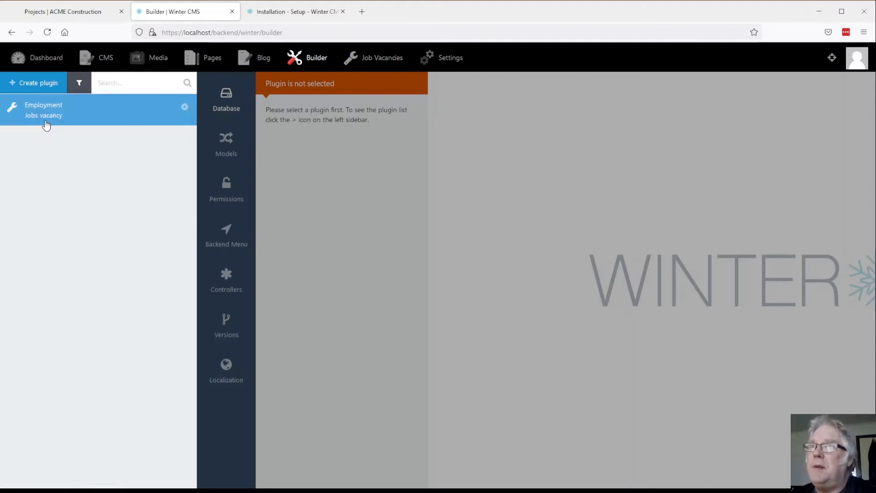
{"action": "left_click", "coordinate": [28, 83]}
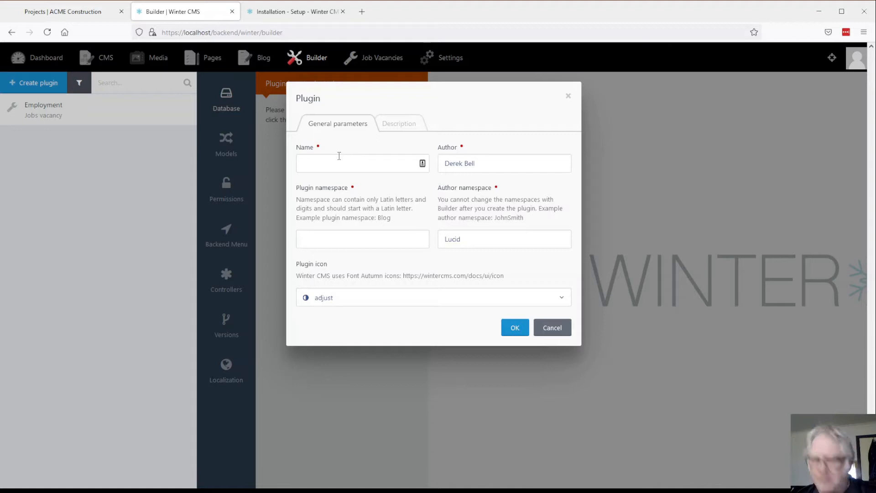
- Name the new plugin Projects and choose the tasks icon for it
{"action": "type", "text": "ROJECT"}
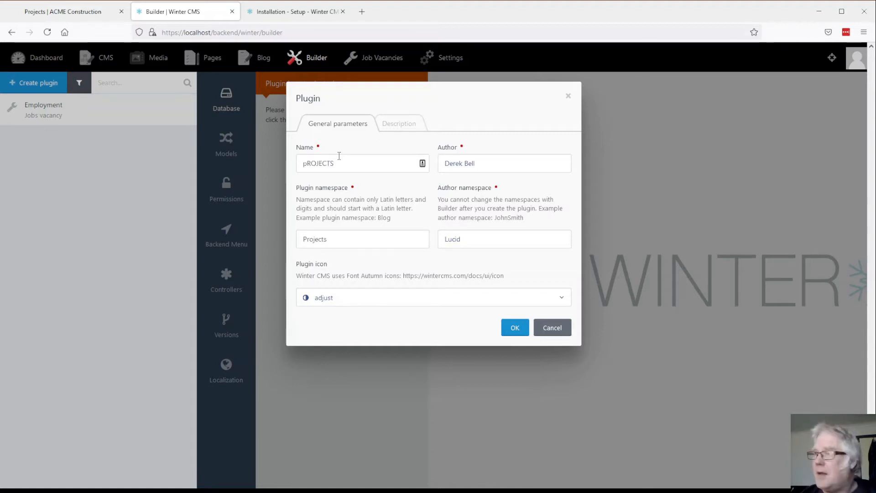
{"action": "key", "text": "ctrl+a"}
{"action": "key", "text": "BackSpace"}
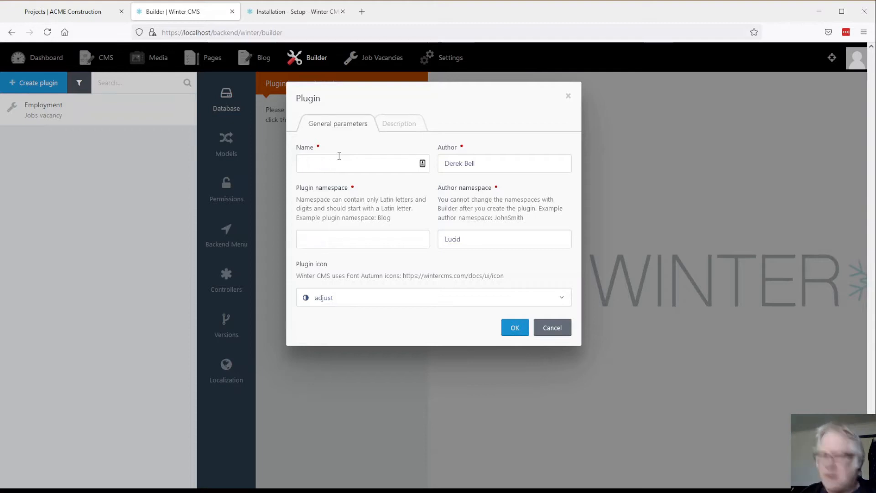
{"action": "type", "text": "Projects"}
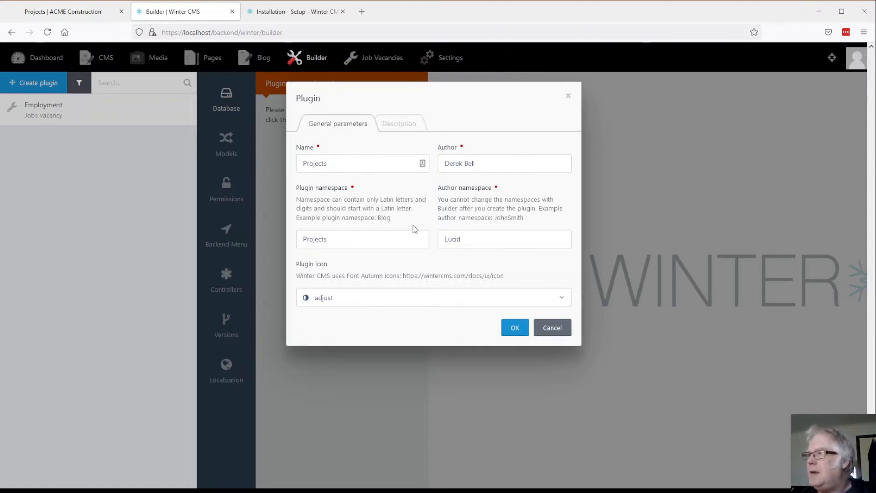
{"action": "left_click", "coordinate": [455, 303]}
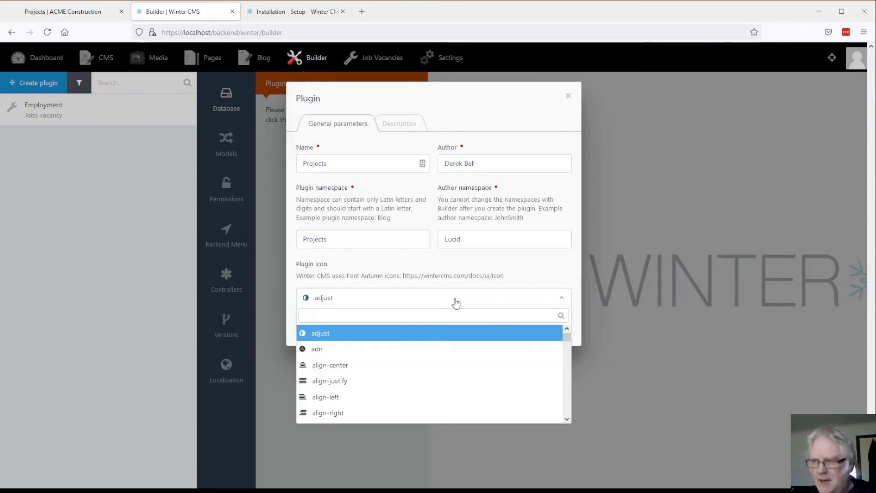
{"action": "type", "text": "tas"}
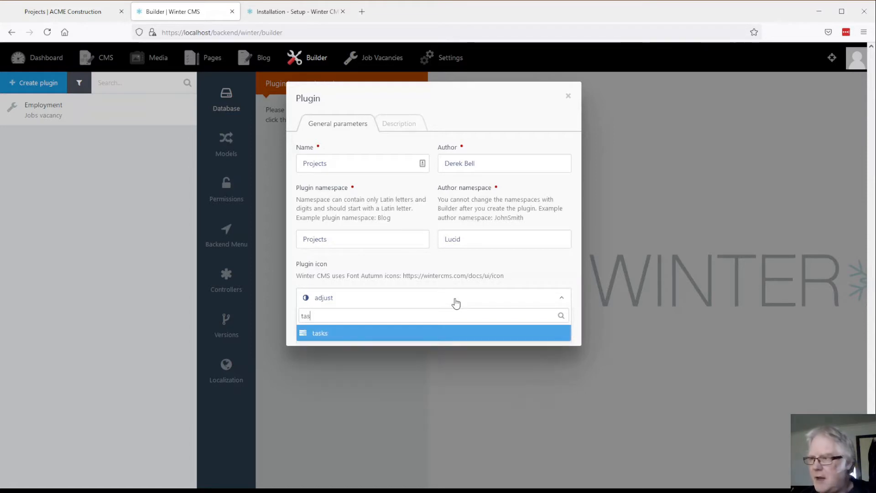
{"action": "left_click", "coordinate": [325, 334]}
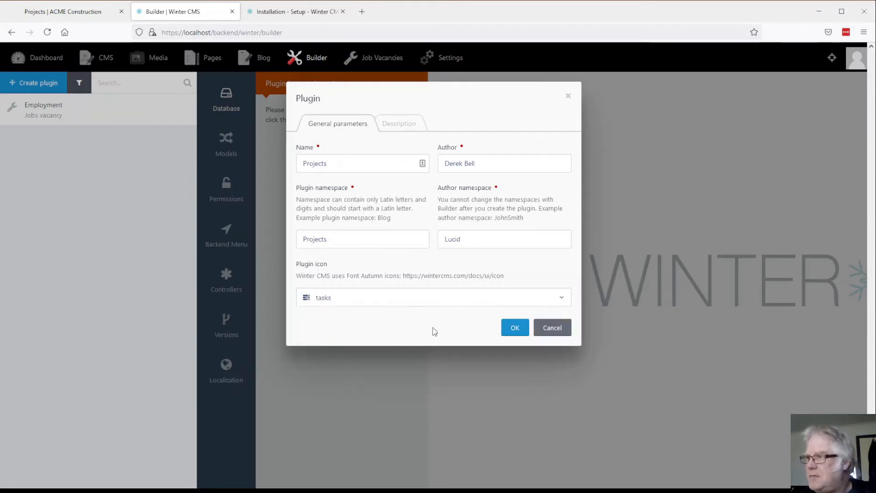
- Enter "Projects plugin" as the new plugin's description
{"action": "left_click", "coordinate": [399, 128]}
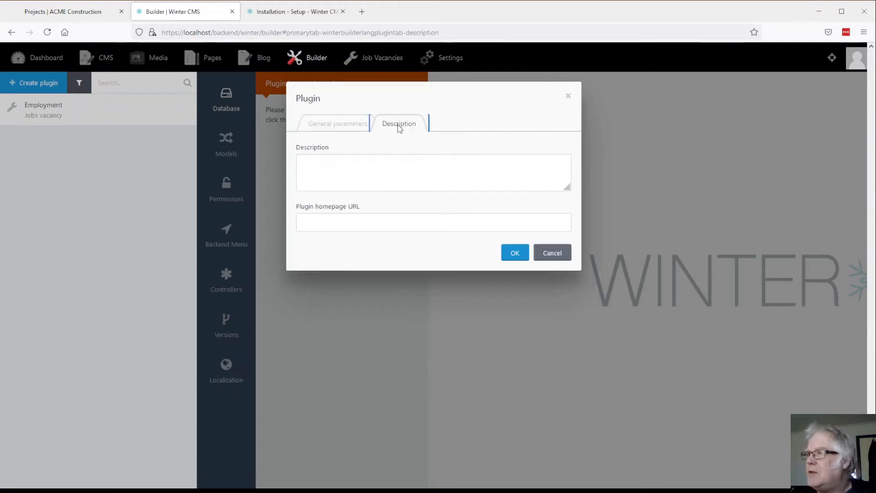
{"action": "left_click", "coordinate": [349, 172]}
{"action": "type", "text": "Project"}
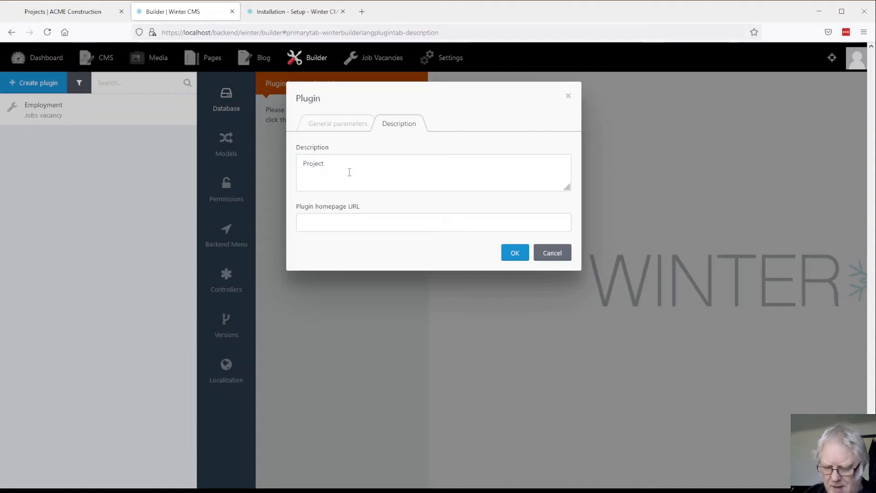
{"action": "type", "text": "s plu"}
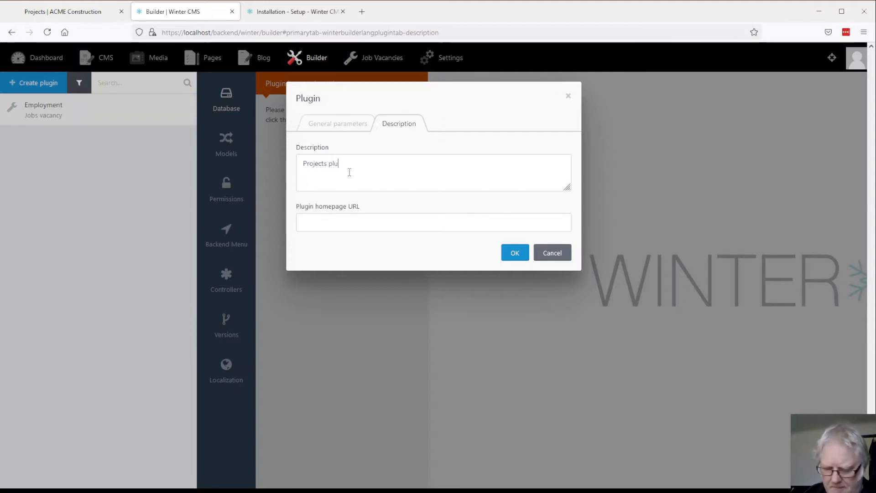
{"action": "type", "text": "gin"}
{"action": "left_click", "coordinate": [336, 228]}
{"action": "type", "text": "htt"}
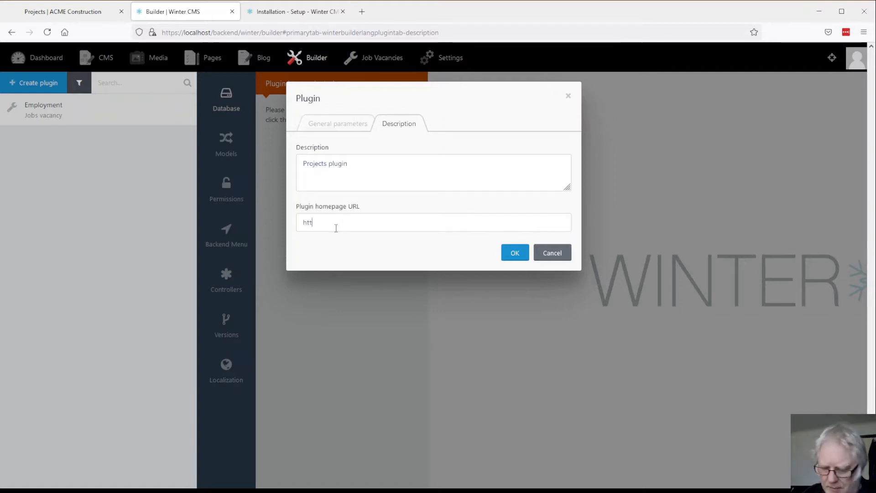
{"action": "type", "text": "ps"}
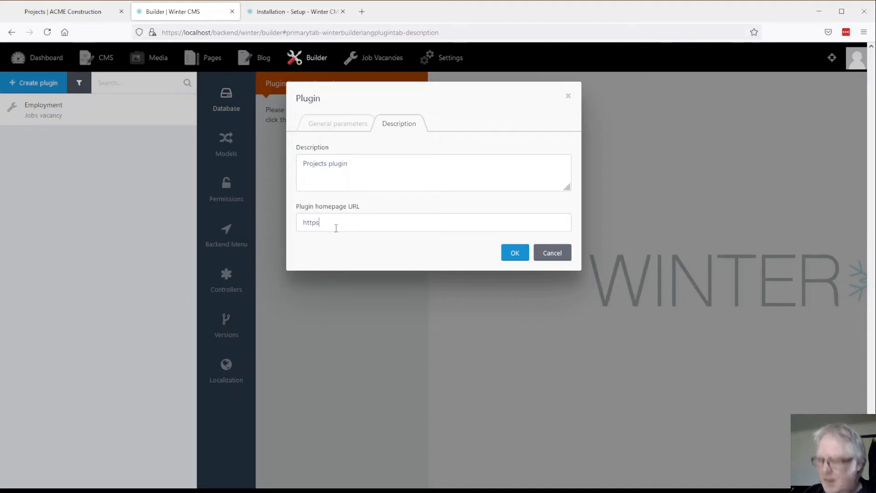
{"action": "type", "text": "\""}
{"action": "key", "text": "BackSpace"}
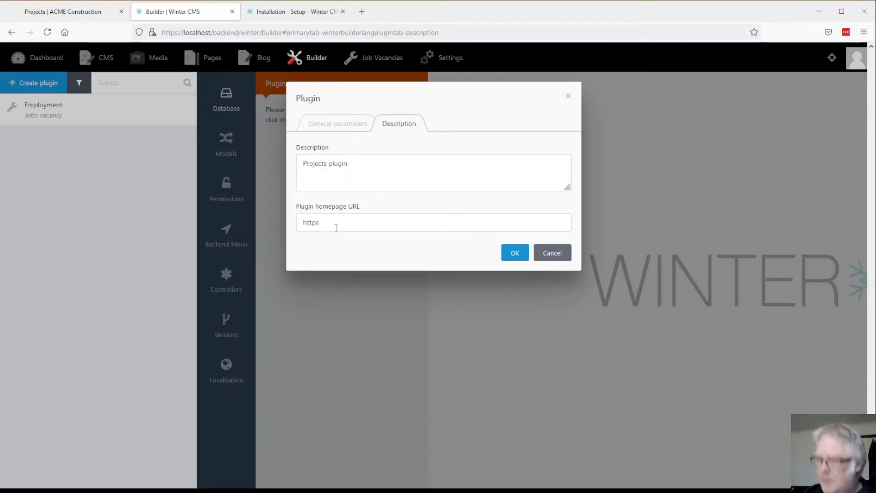
{"action": "type", "text": "::/lucid.co"}
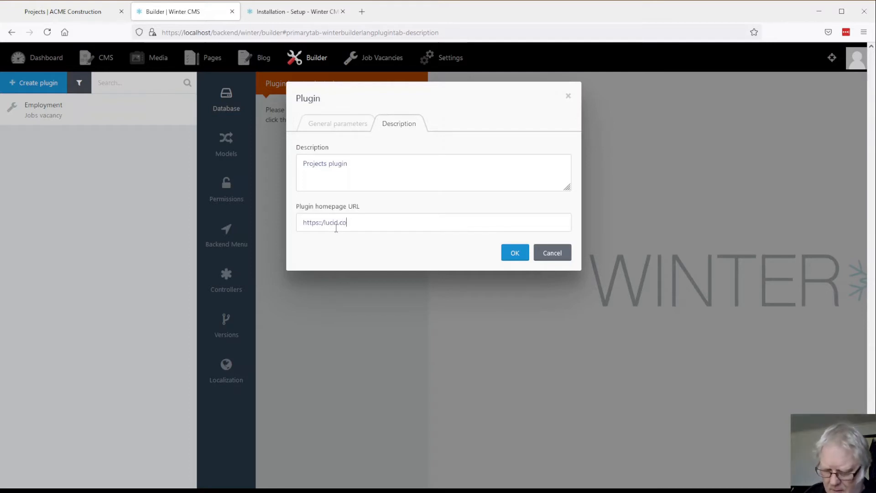
{"action": "type", "text": "mau"}
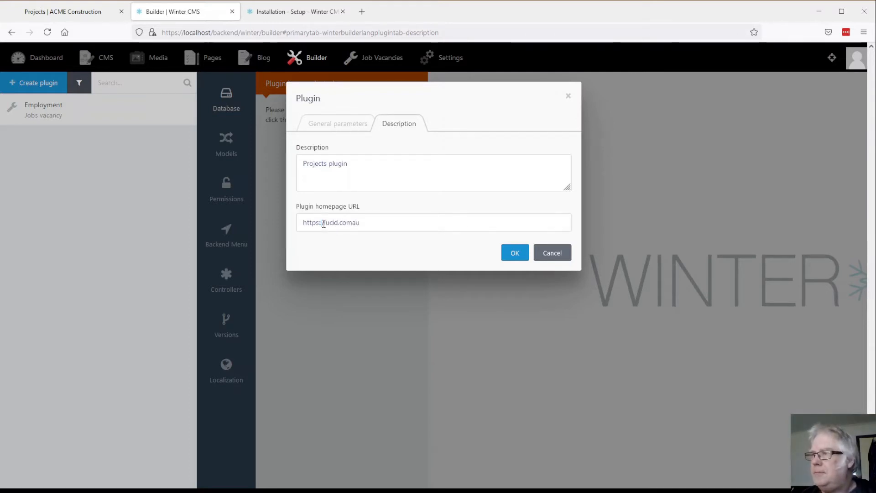
{"action": "key", "text": "BackSpace"}
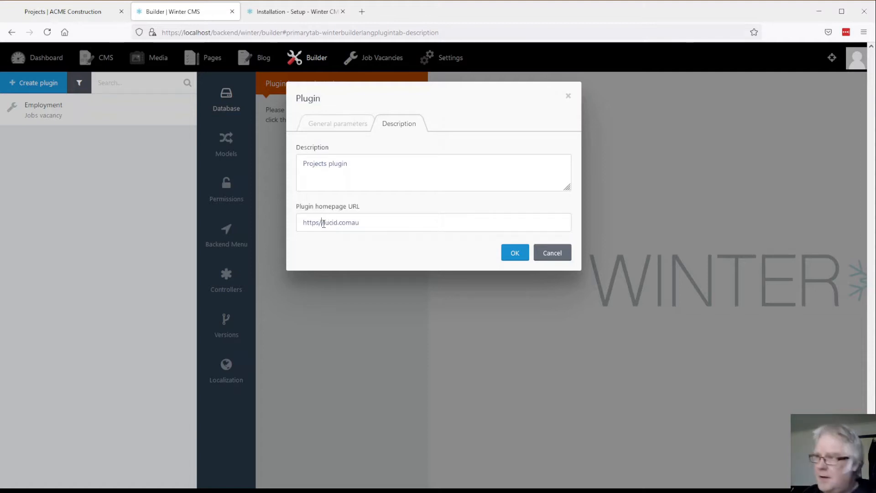
{"action": "left_click", "coordinate": [513, 255]}
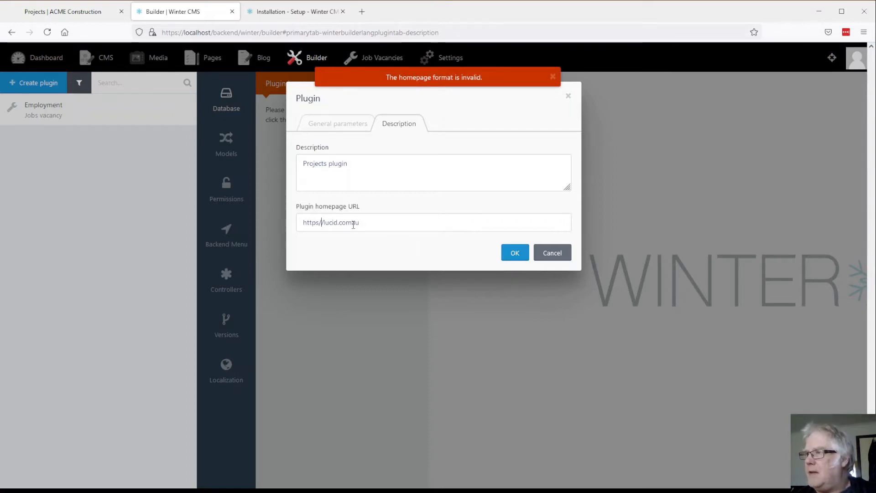
{"action": "type", "text": "."}
{"action": "left_click", "coordinate": [513, 255]}
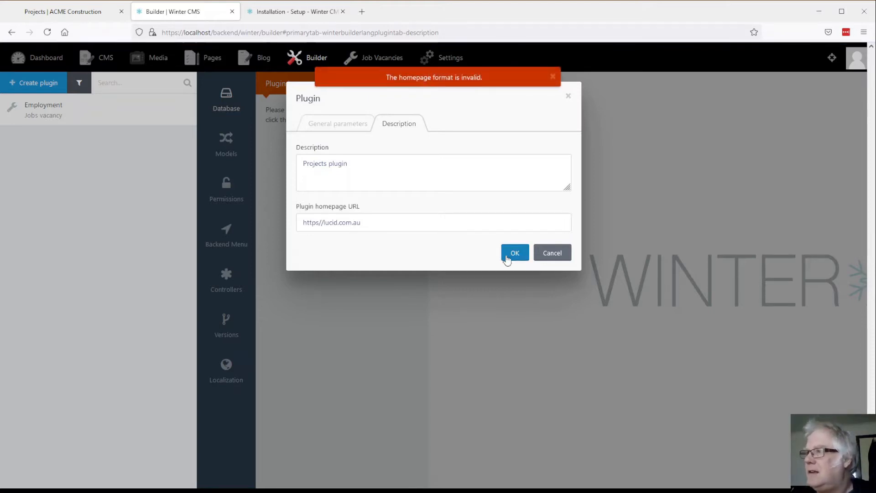
{"action": "left_click", "coordinate": [320, 223]}
{"action": "type", "text": ":"}
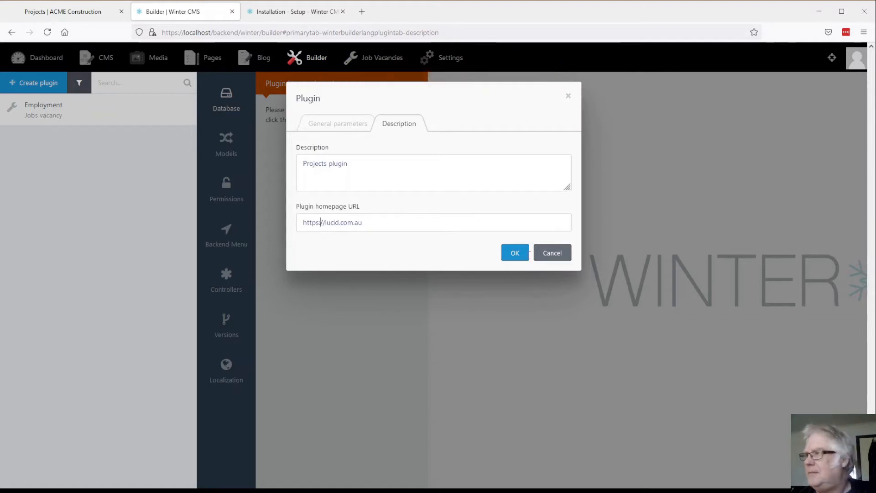
{"action": "left_click", "coordinate": [515, 253]}
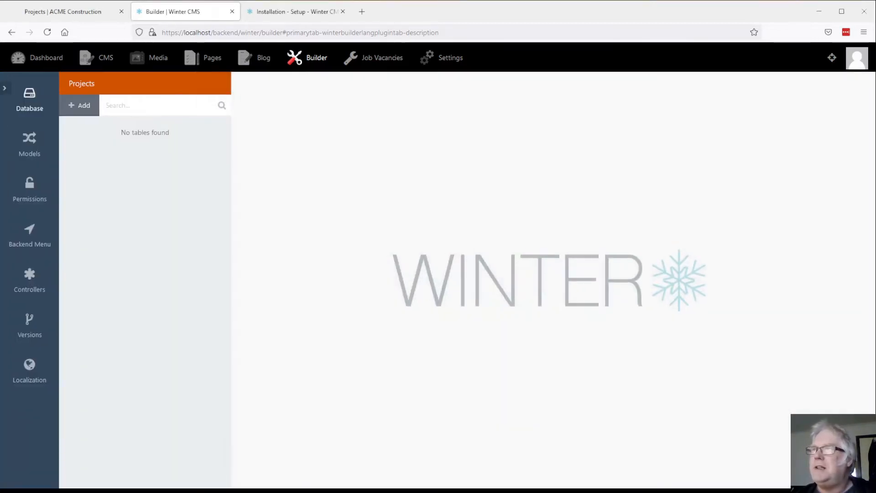
- Add a database table named lucid_projects_projects to the Projects plugin and give it the standard ID column
{"action": "left_click", "coordinate": [71, 105]}
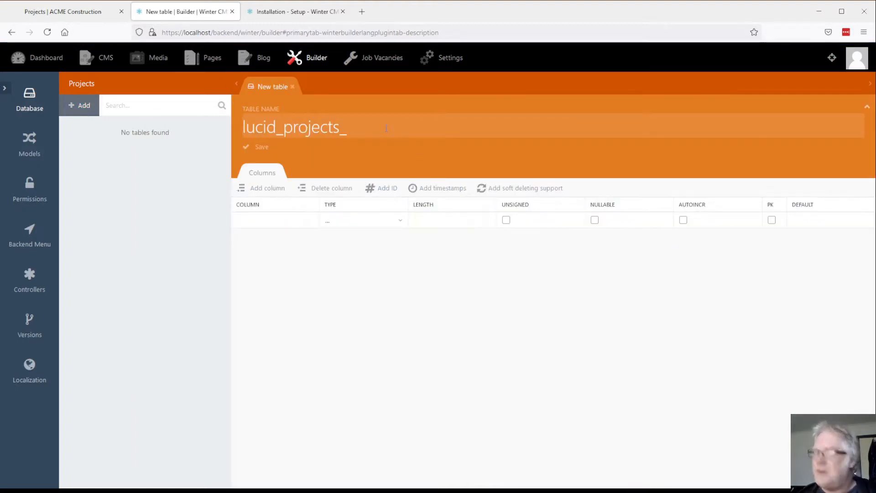
{"action": "type", "text": "projects"}
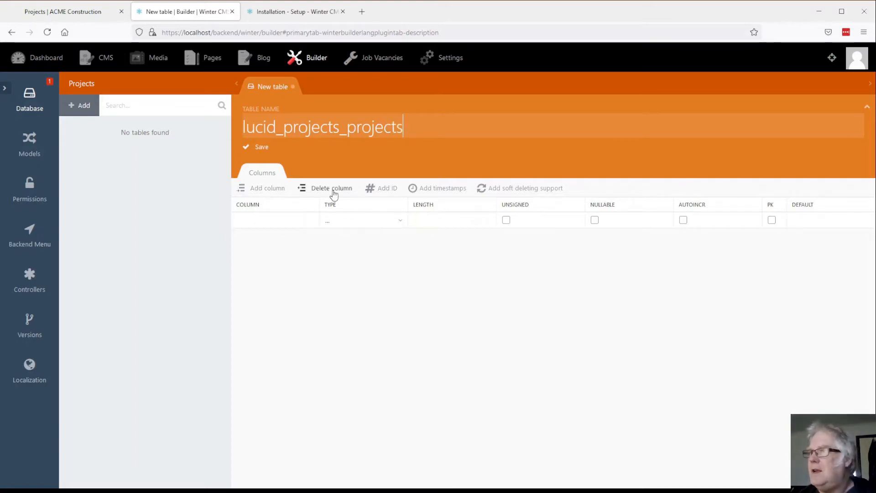
{"action": "left_click", "coordinate": [378, 192]}
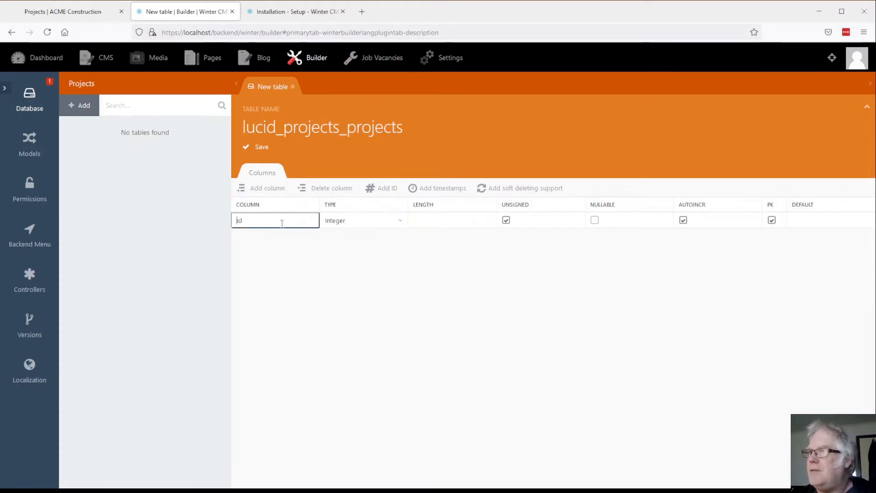
- Add two columns named title and slug to the new table below the id column
{"action": "left_click", "coordinate": [262, 189]}
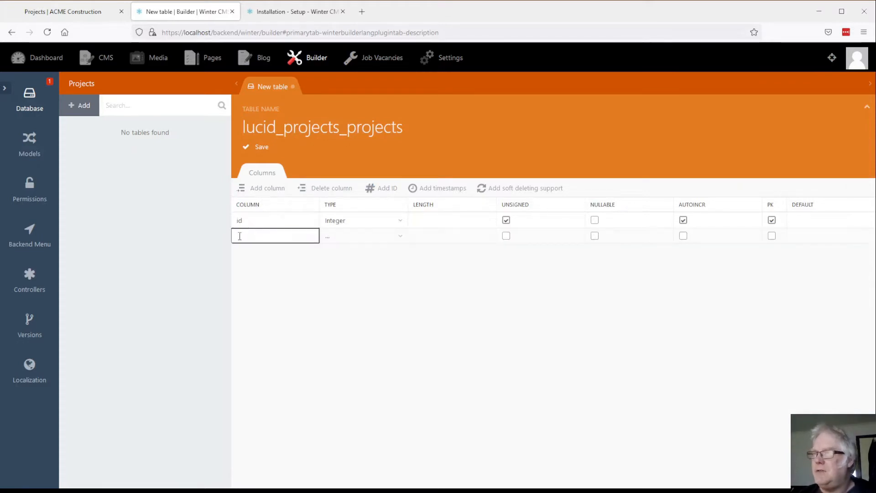
{"action": "type", "text": "title"}
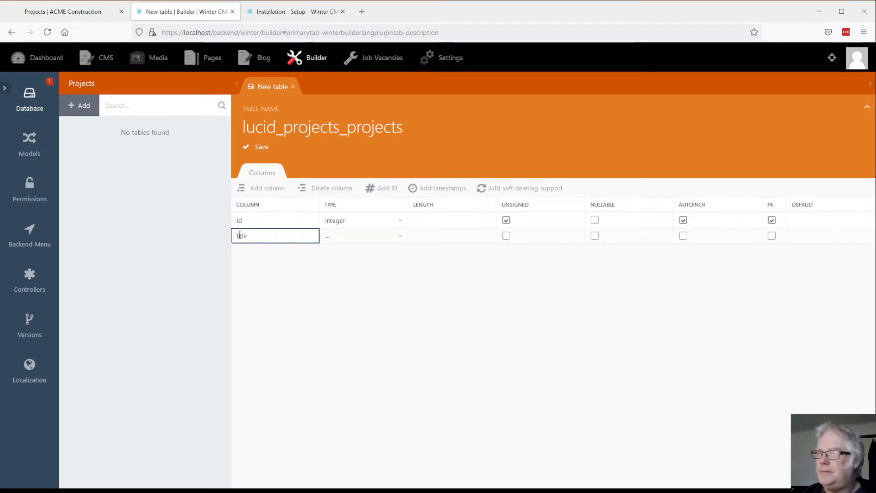
{"action": "left_click", "coordinate": [340, 237]}
{"action": "left_click", "coordinate": [263, 239]}
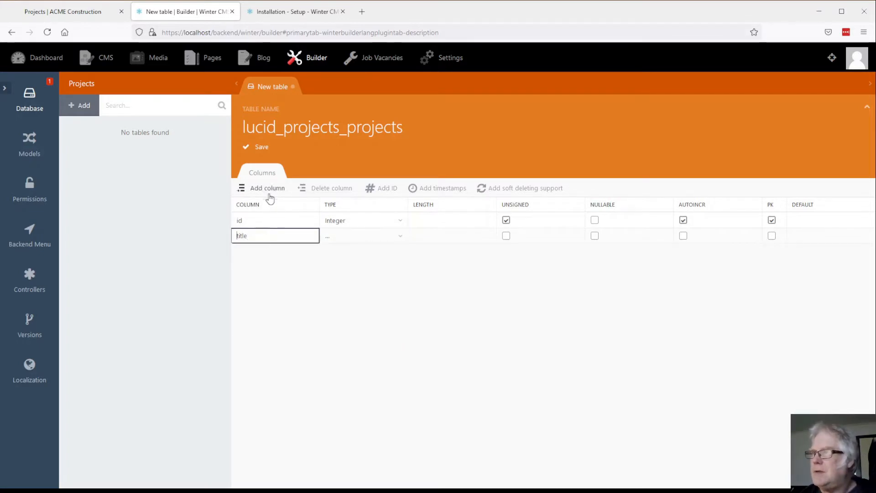
{"action": "left_click", "coordinate": [267, 190]}
{"action": "type", "text": "slug"}
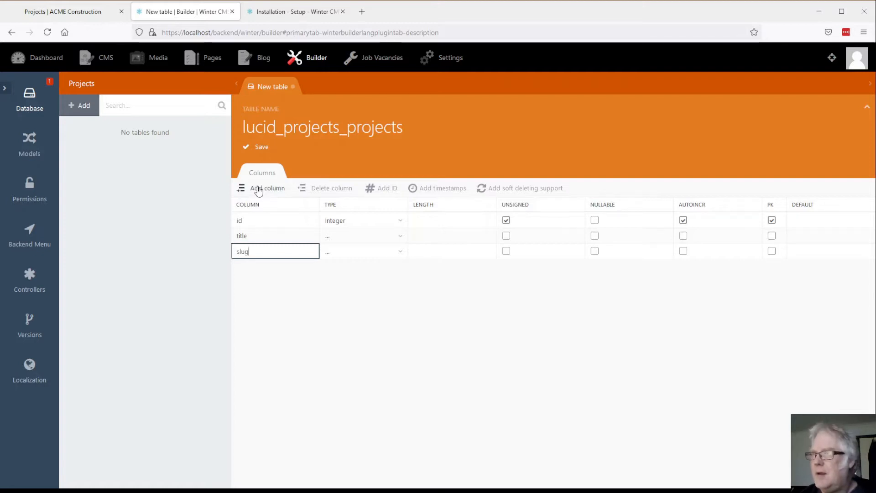
- Add a column named excerpt to the table after the slug column
{"action": "left_click", "coordinate": [258, 191]}
{"action": "type", "text": "descript"}
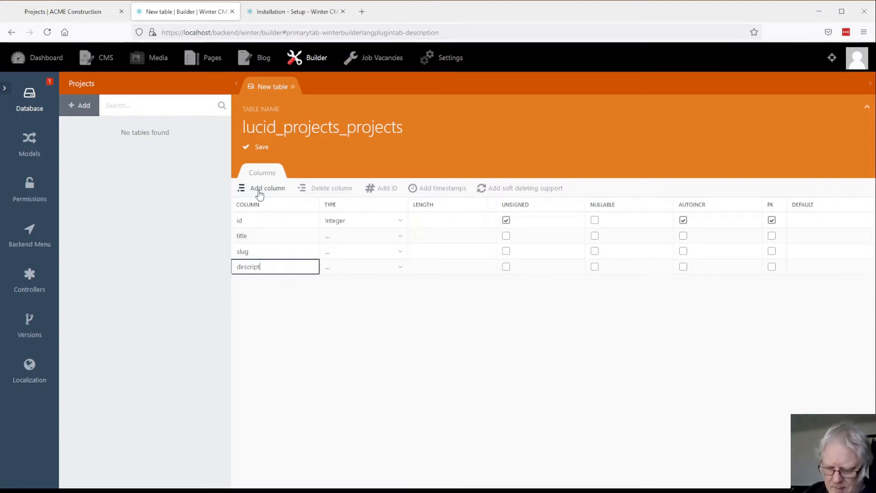
{"action": "type", "text": "ion"}
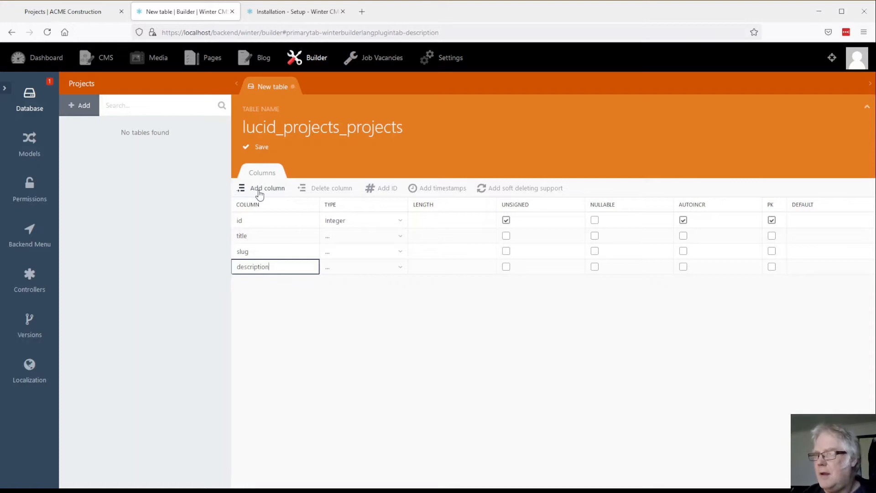
{"action": "left_click_drag", "start_coordinate": [279, 266], "coordinate": [188, 260]}
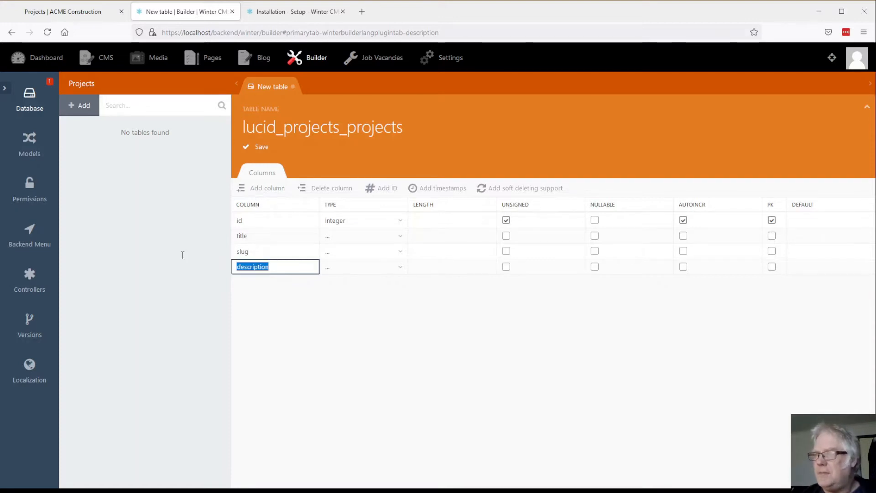
{"action": "type", "text": "excerpt"}
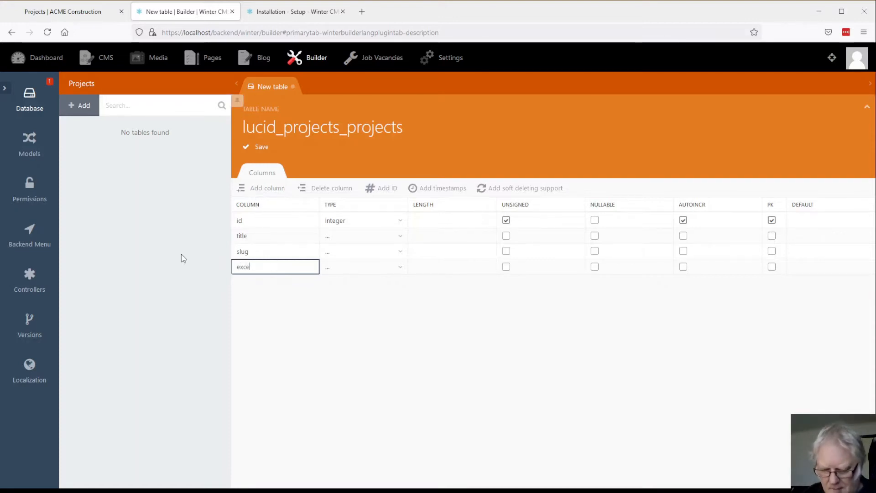
- Add a column named description to the table below the excerpt column
{"action": "left_click", "coordinate": [257, 193]}
{"action": "type", "text": "descri"}
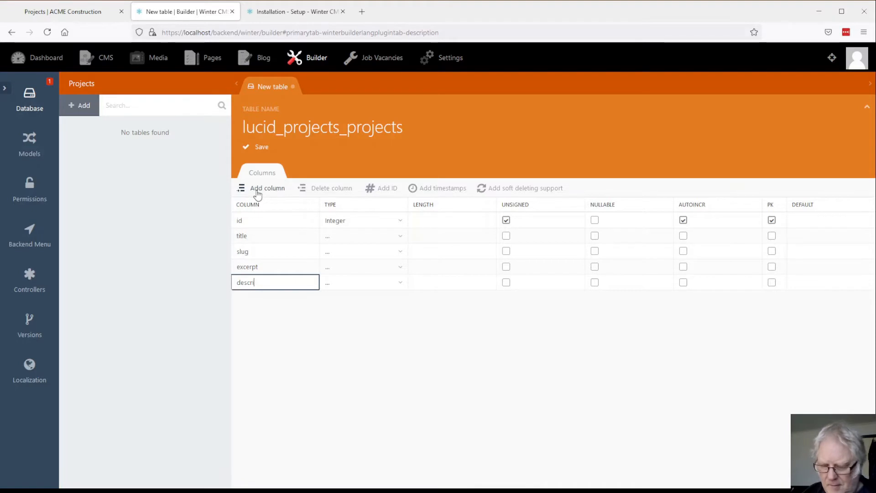
{"action": "type", "text": "ption"}
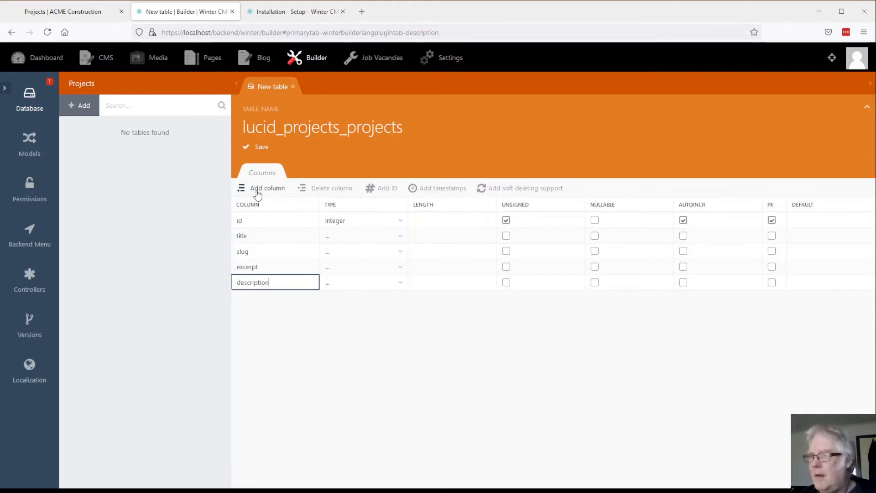
- Add two flag columns named is_published and is_promoted below the description column
{"action": "left_click", "coordinate": [271, 196]}
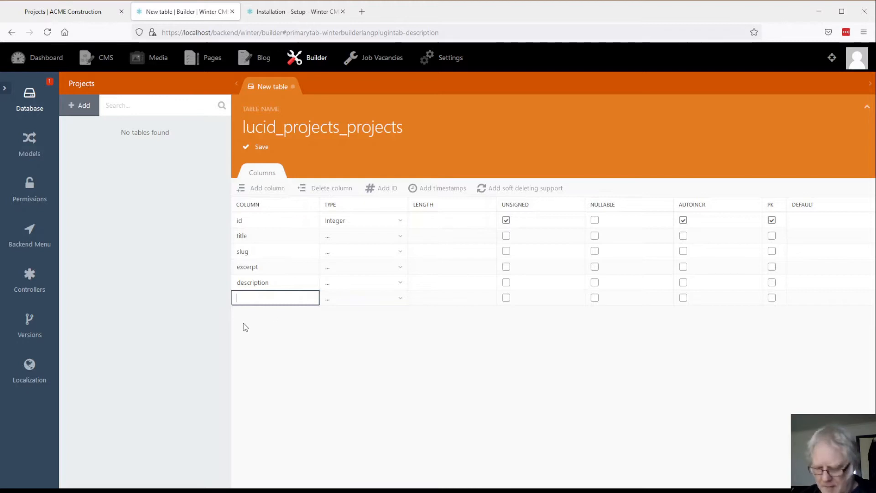
{"action": "type", "text": "is"}
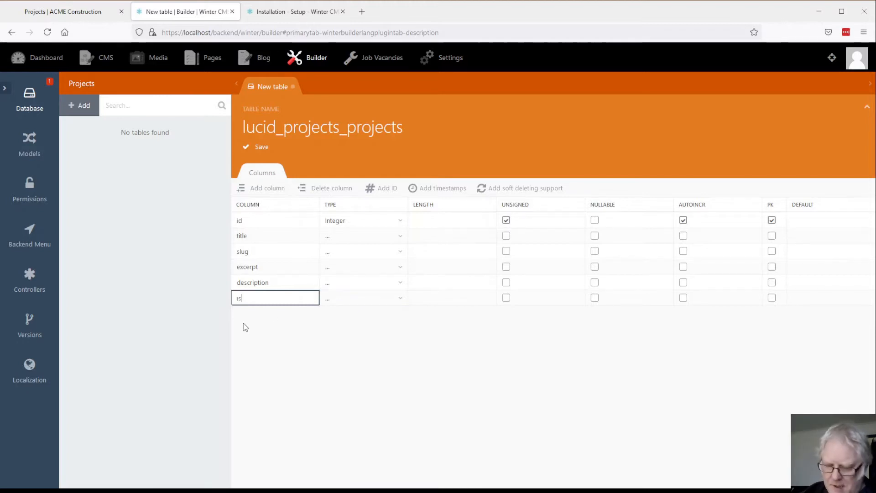
{"action": "type", "text": "_"}
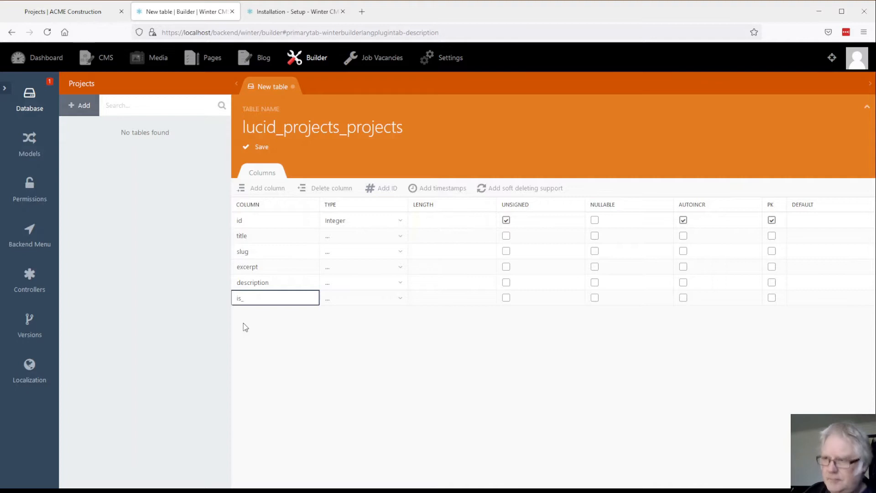
{"action": "type", "text": "publ"}
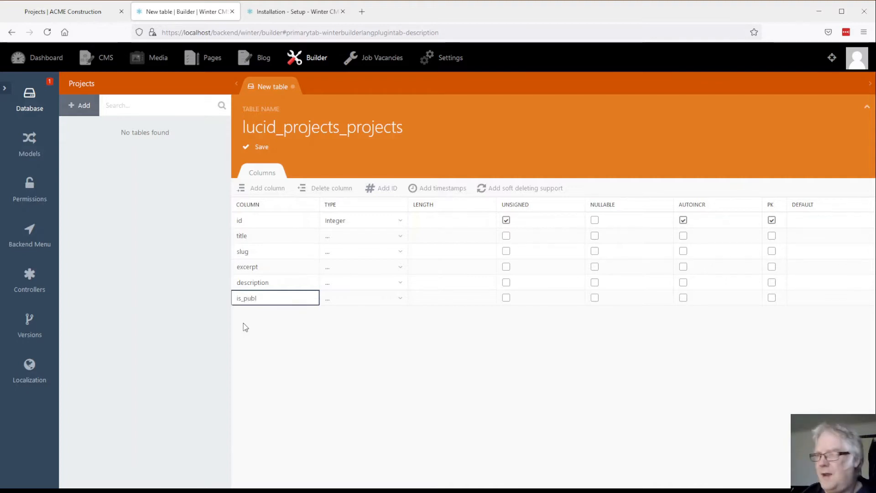
{"action": "type", "text": "ished"}
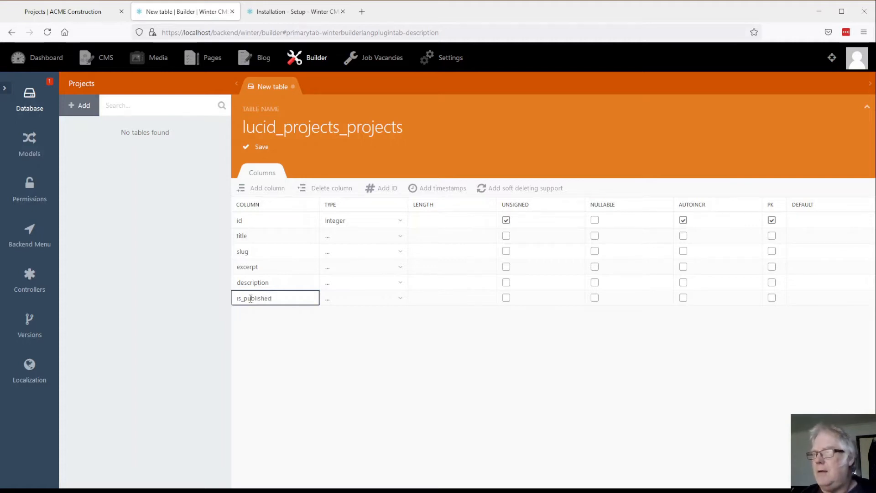
{"action": "left_click", "coordinate": [267, 190]}
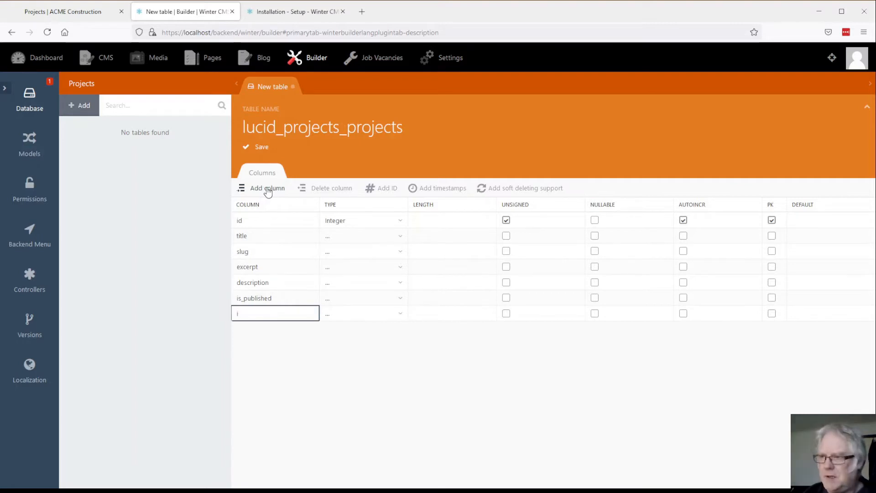
{"action": "type", "text": "is_p"}
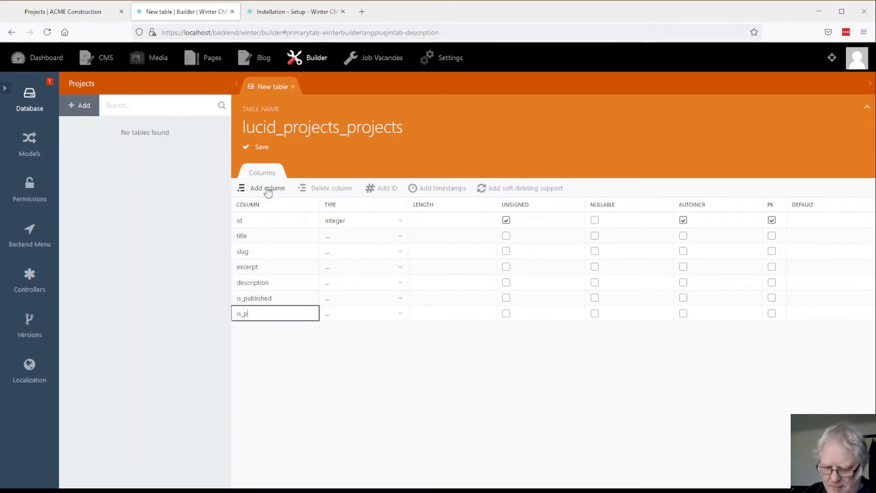
{"action": "type", "text": "romoted"}
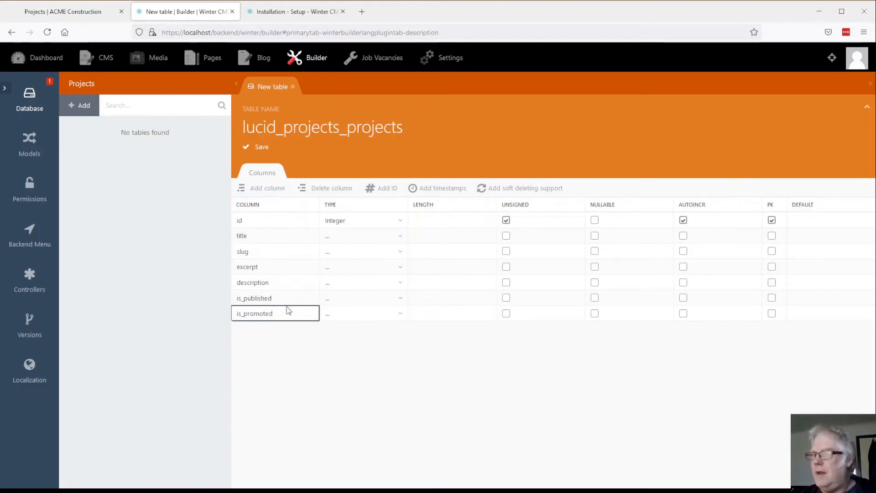
- Add a column named category_id at the end of the table
{"action": "left_click", "coordinate": [261, 193]}
{"action": "type", "text": "catego"}
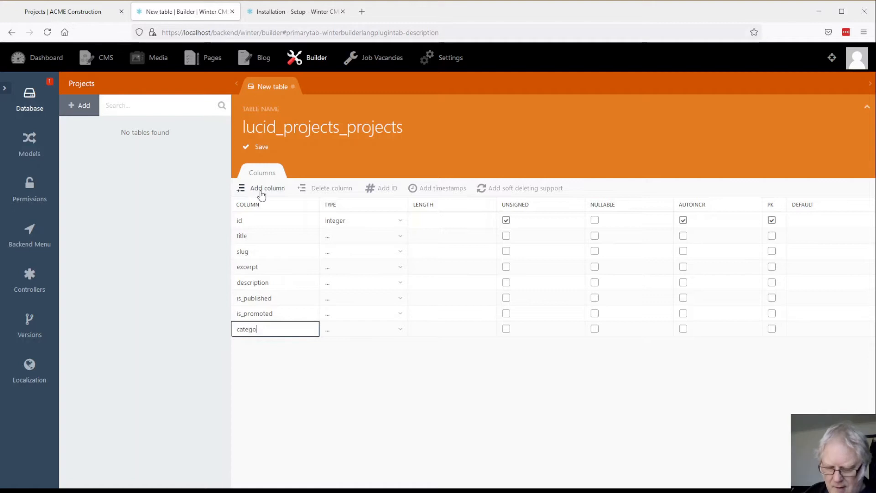
{"action": "type", "text": "ry_id"}
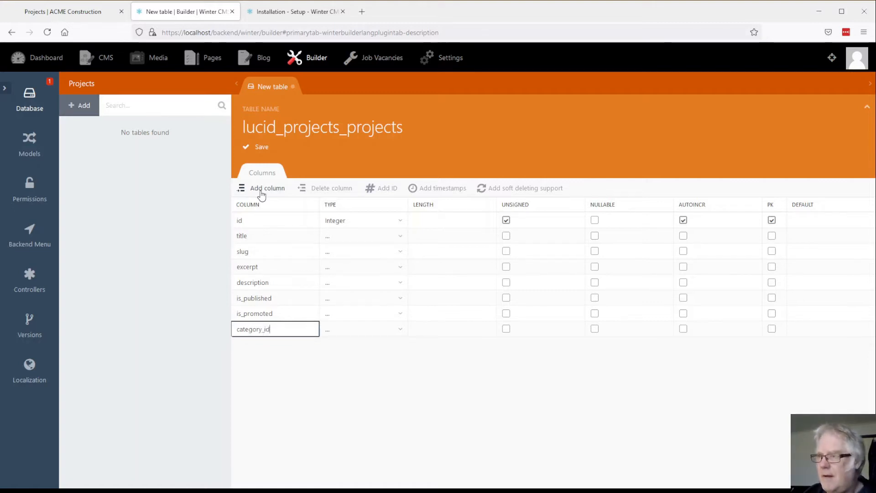
- Set the data type of the title and slug columns to Text
{"action": "left_click", "coordinate": [340, 242]}
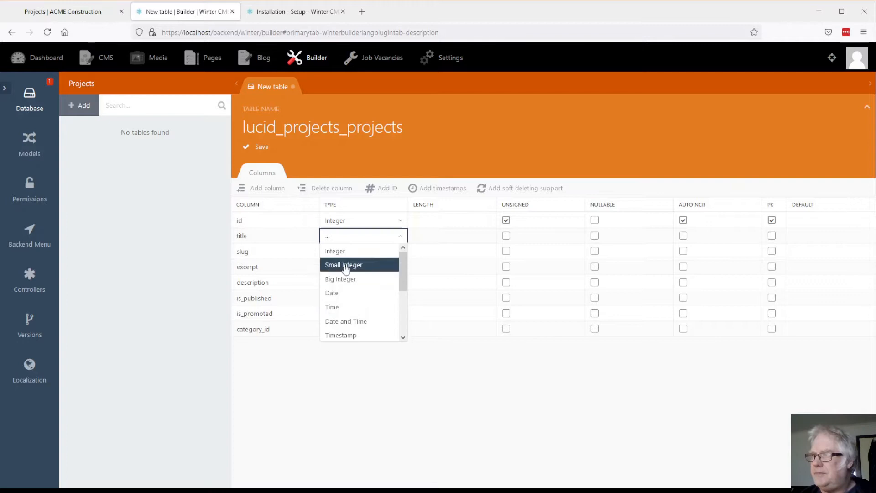
{"action": "left_click_drag", "start_coordinate": [403, 276], "coordinate": [404, 303]}
{"action": "left_click", "coordinate": [341, 289]}
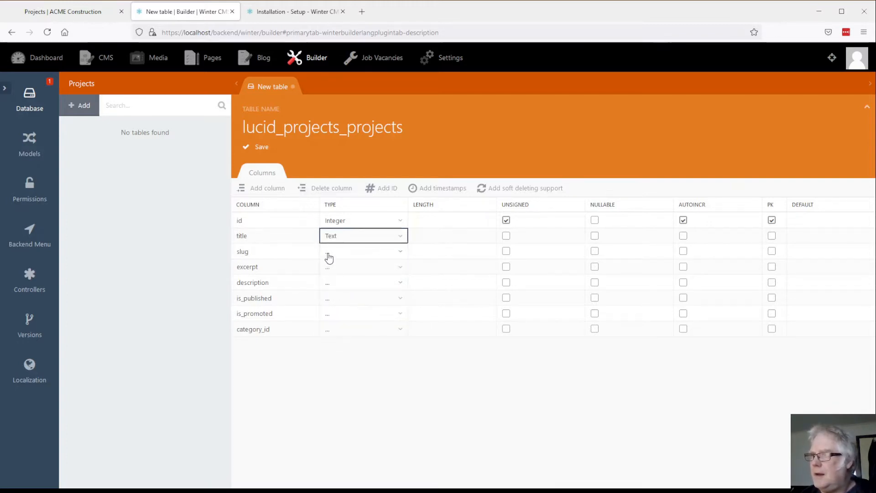
{"action": "left_click", "coordinate": [328, 258]}
{"action": "left_click_drag", "start_coordinate": [400, 264], "coordinate": [401, 319]}
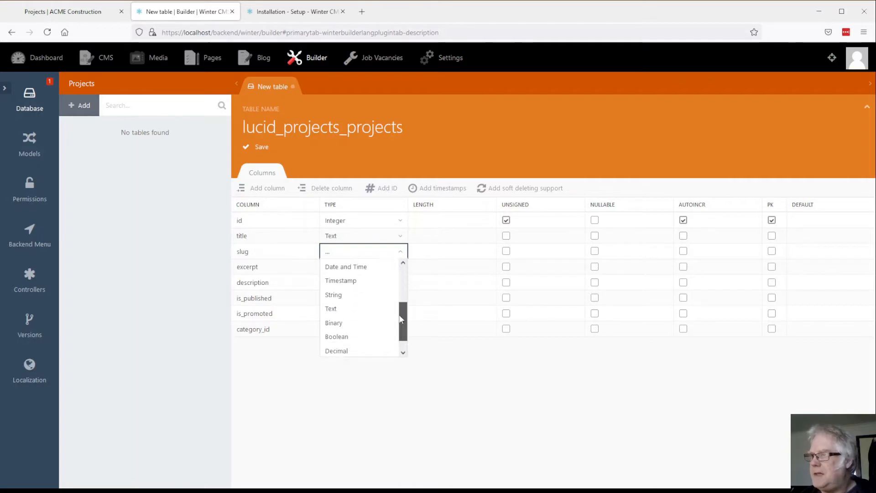
{"action": "left_click", "coordinate": [353, 309]}
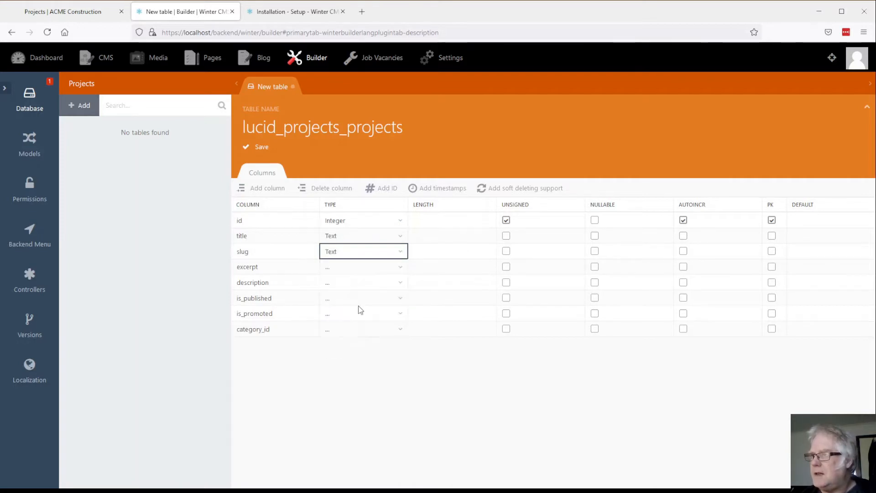
- Set the data type of the excerpt column to Text
{"action": "left_click", "coordinate": [339, 269]}
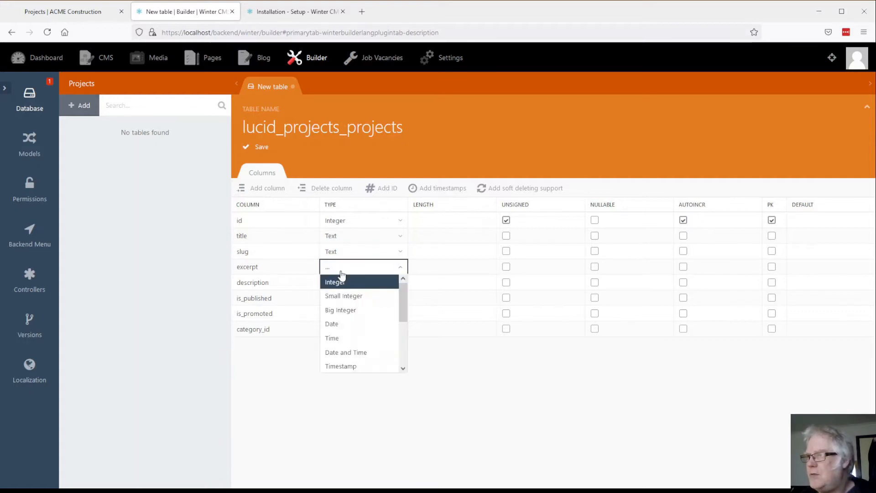
{"action": "left_click_drag", "start_coordinate": [404, 315], "coordinate": [408, 338]}
{"action": "left_click", "coordinate": [350, 349]}
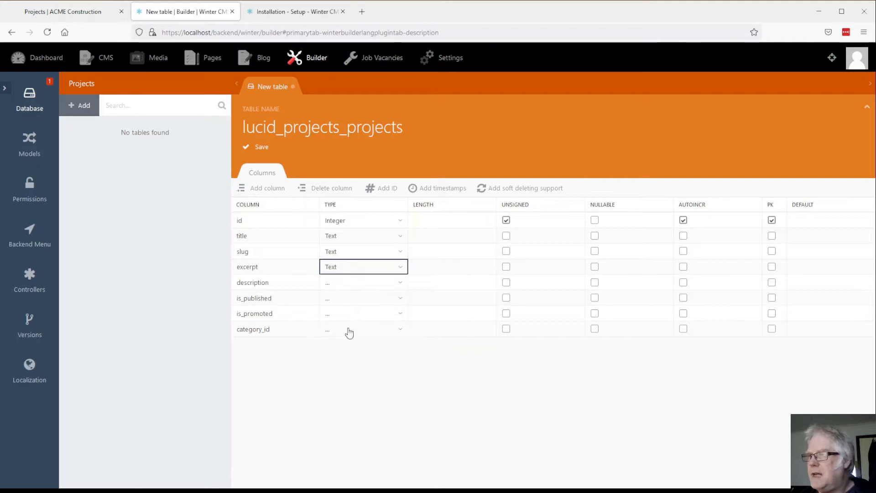
- Change the data type of the title and slug columns to String
{"action": "left_click", "coordinate": [342, 238]}
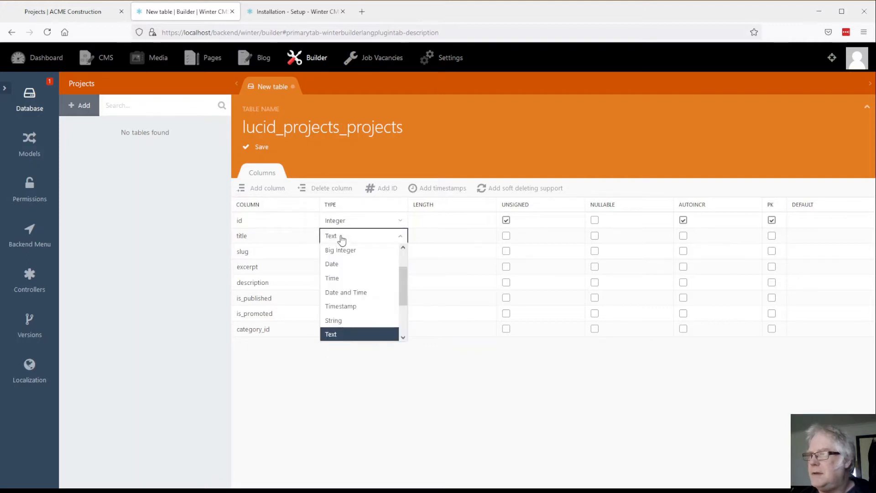
{"action": "left_click", "coordinate": [360, 321]}
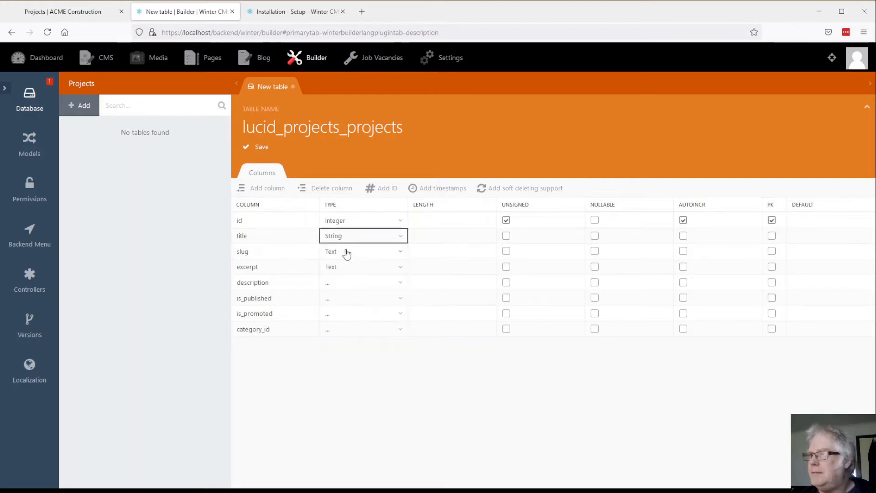
{"action": "left_click", "coordinate": [346, 252]}
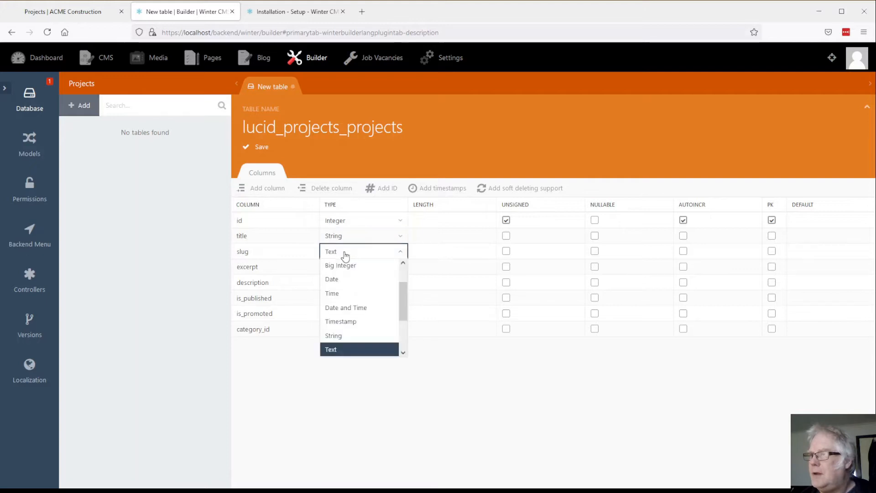
{"action": "left_click", "coordinate": [345, 335]}
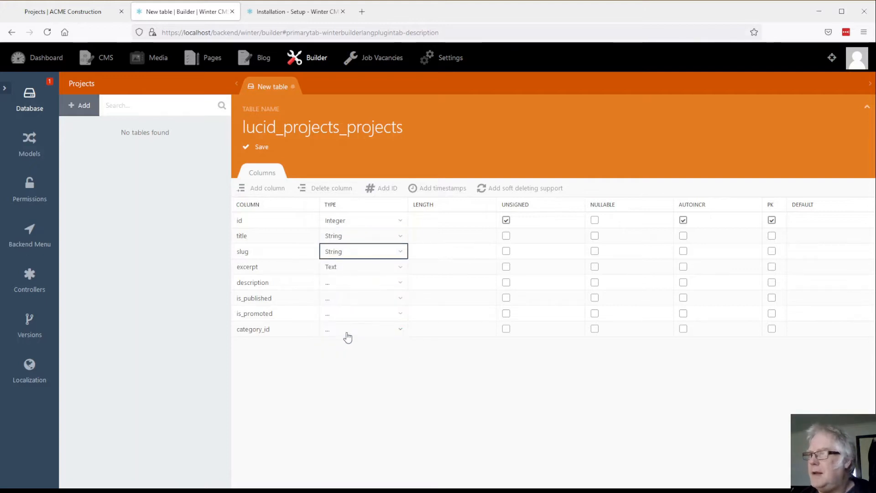
- Set the data type of the description column to Text
{"action": "left_click", "coordinate": [340, 283]}
{"action": "scroll", "coordinate": [376, 367], "scroll_direction": "down", "scroll_amount": 2}
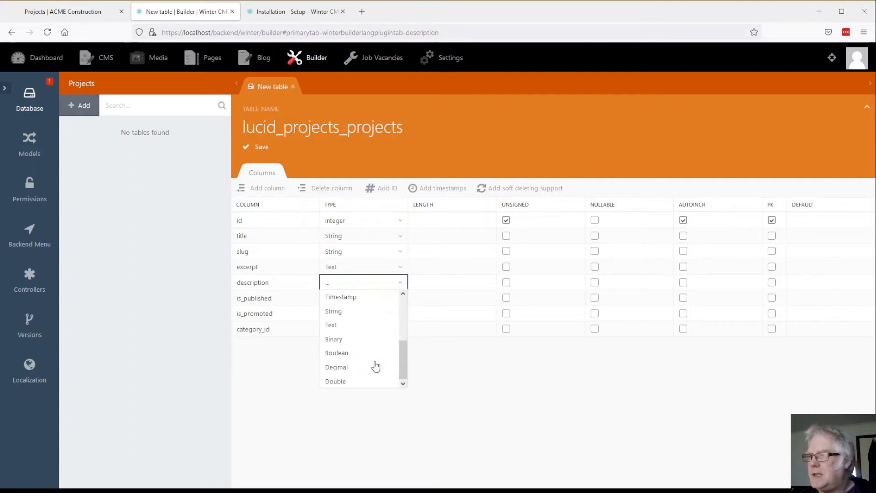
{"action": "left_click", "coordinate": [346, 325]}
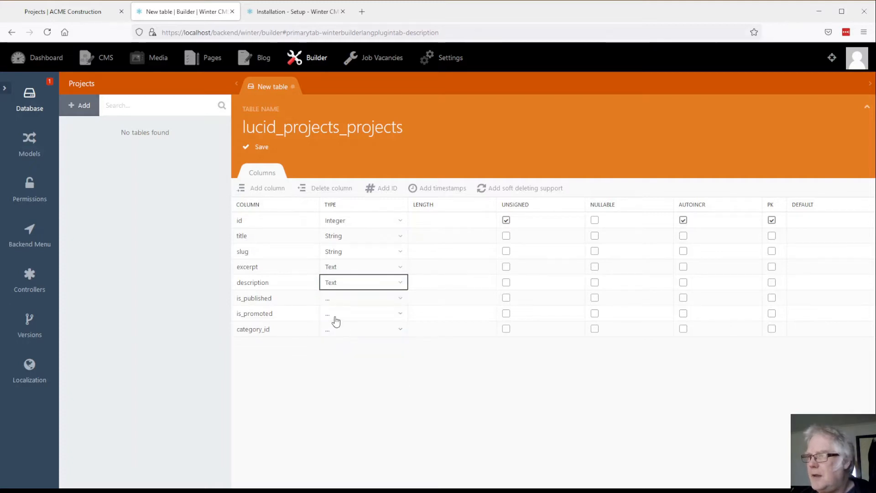
- Set the data type of the is_published and is_promoted columns to Boolean
{"action": "left_click", "coordinate": [336, 301]}
{"action": "left_click_drag", "start_coordinate": [400, 336], "coordinate": [400, 362]}
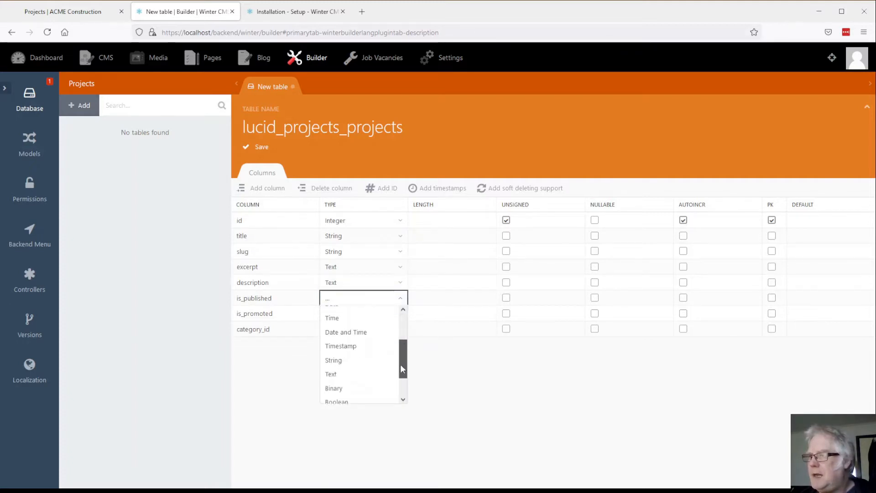
{"action": "left_click", "coordinate": [351, 367]}
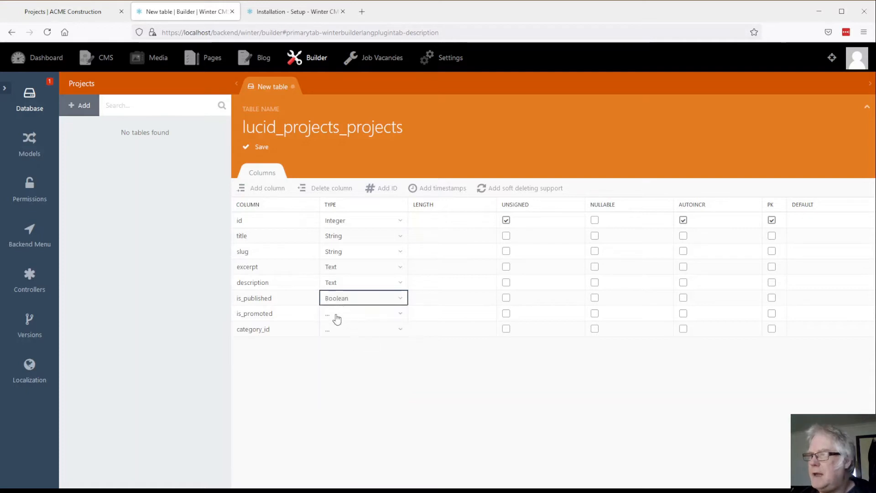
{"action": "left_click", "coordinate": [337, 317]}
{"action": "left_click_drag", "start_coordinate": [401, 347], "coordinate": [399, 398]}
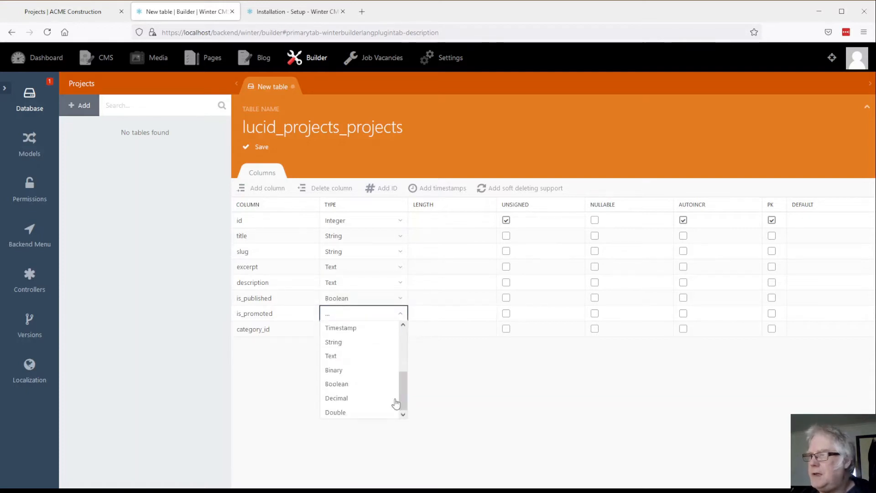
{"action": "left_click", "coordinate": [345, 383]}
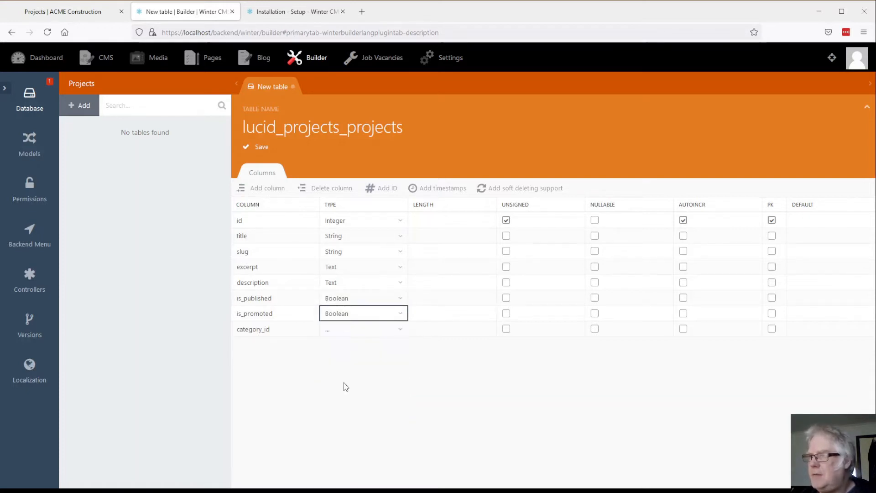
- Set the category_id column's data type to Integer and mark it as unsigned
{"action": "left_click", "coordinate": [329, 331]}
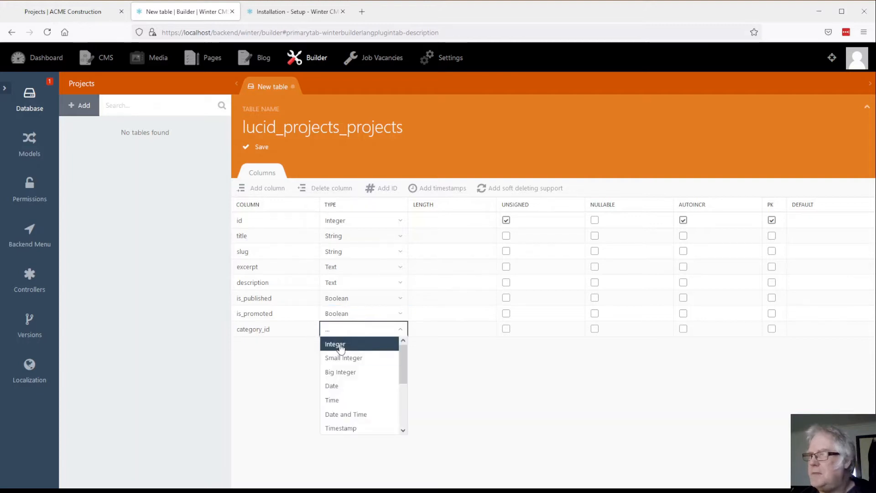
{"action": "left_click", "coordinate": [340, 347]}
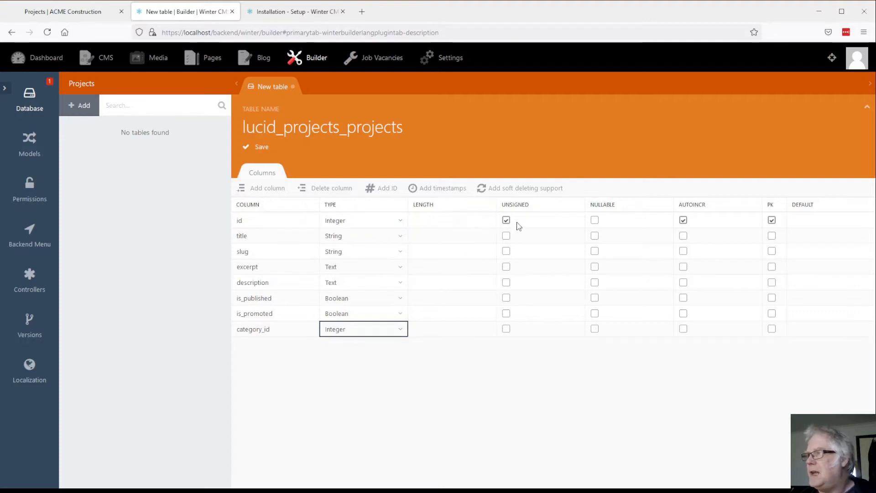
{"action": "left_click", "coordinate": [505, 329]}
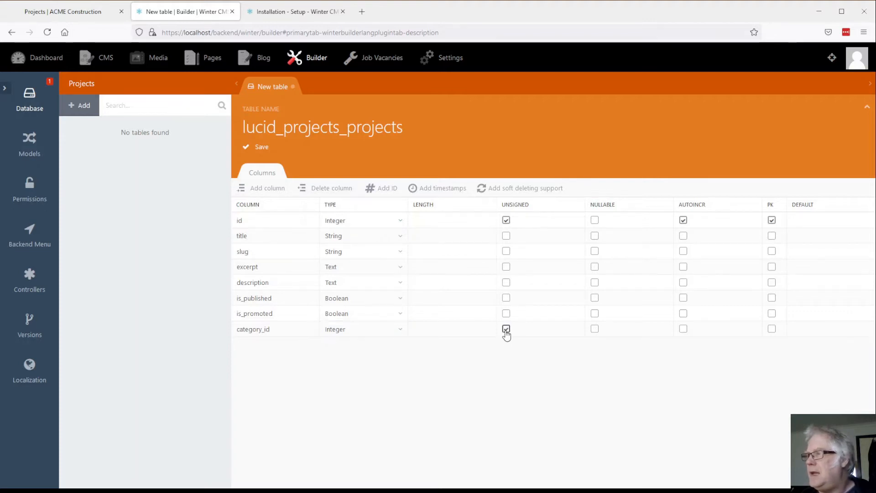
- Mark every column from title through category_id as nullable, leaving out the id column
{"action": "left_click", "coordinate": [595, 329]}
{"action": "left_click", "coordinate": [595, 282]}
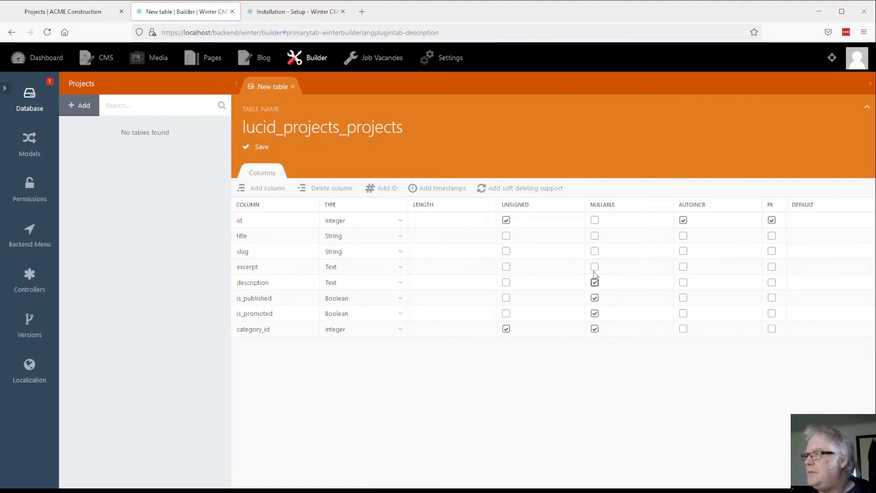
{"action": "left_click", "coordinate": [596, 236]}
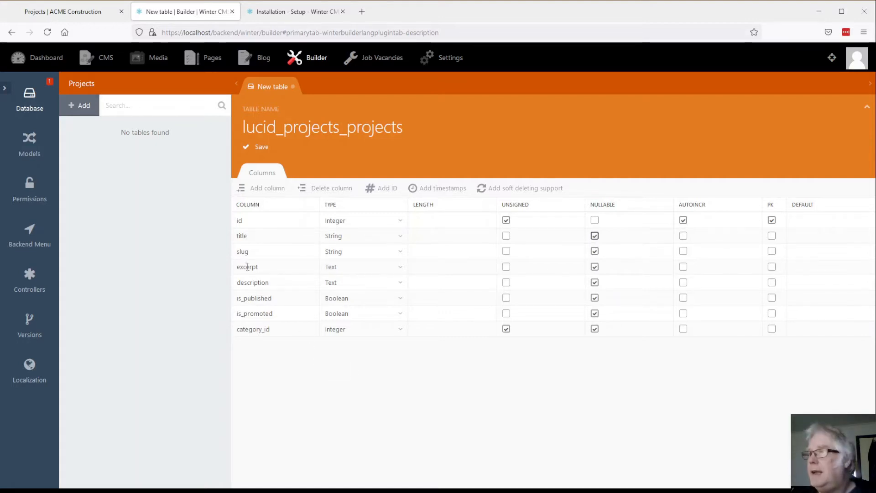
- Add the created_at and updated_at timestamp columns to the table and save it
{"action": "left_click", "coordinate": [439, 190]}
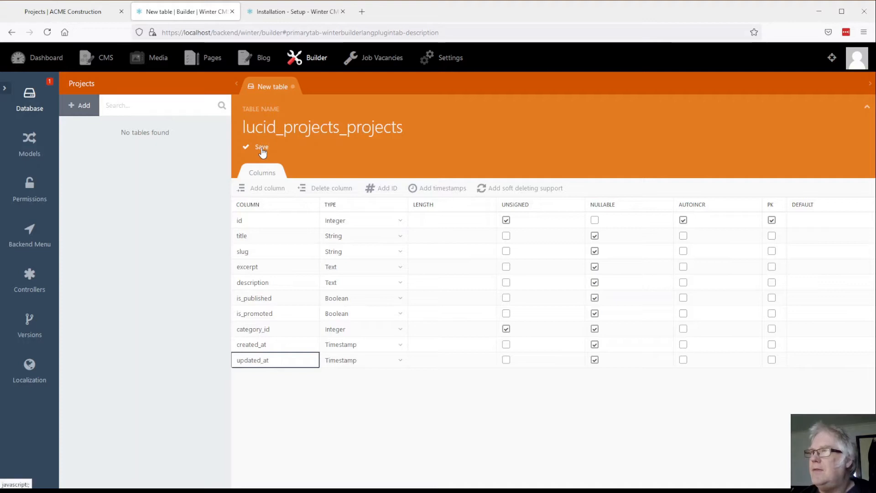
{"action": "left_click", "coordinate": [262, 147]}
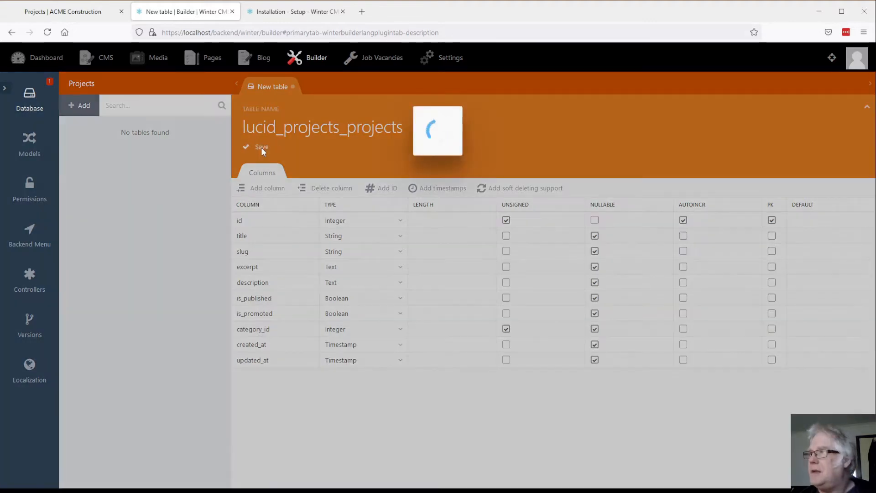
- Review the migration code for the lucid_projects_projects table, then save and apply the migration
{"action": "left_click_drag", "start_coordinate": [569, 243], "coordinate": [573, 264]}
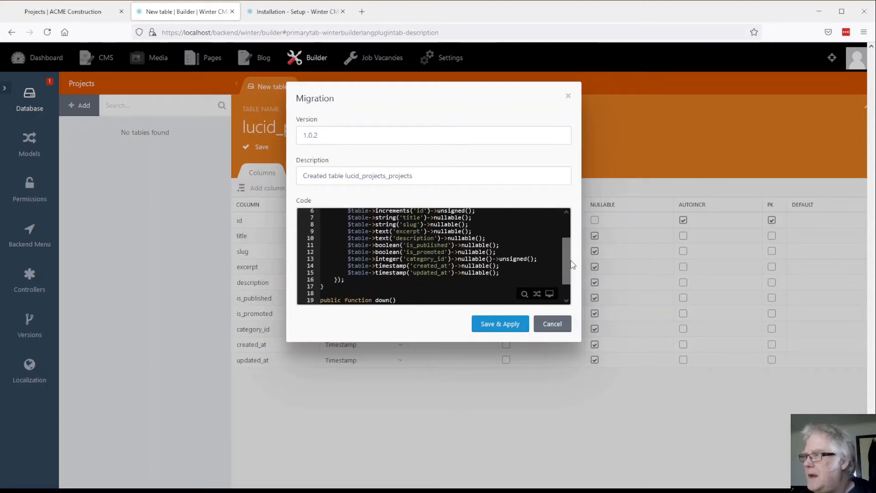
{"action": "left_click", "coordinate": [505, 328]}
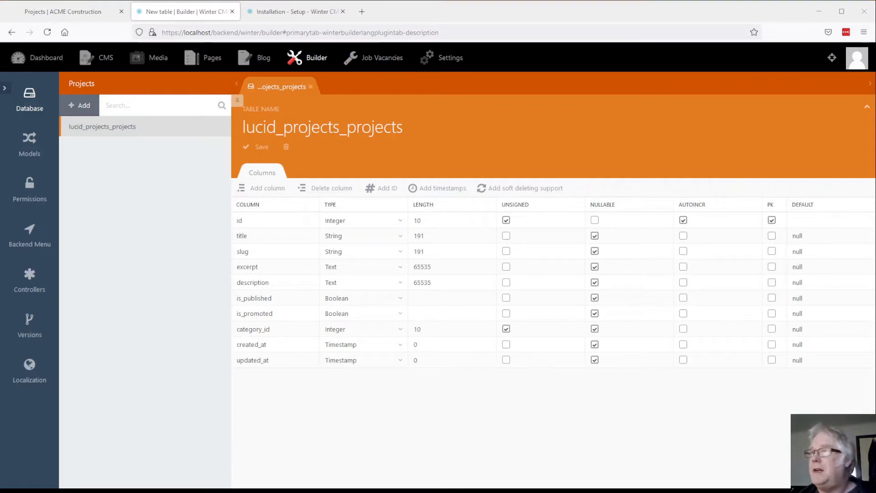
- Create a new database table named lucid_projects_categories and add its id column
{"action": "left_click", "coordinate": [83, 105]}
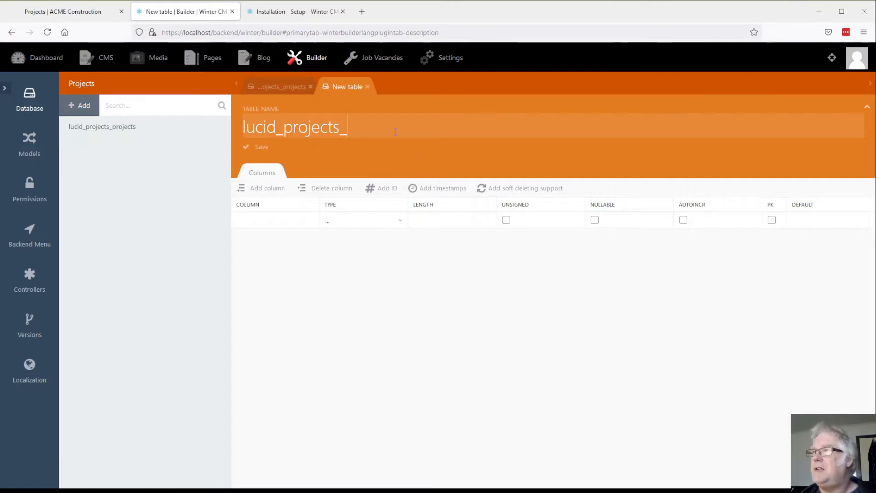
{"action": "type", "text": "cate"}
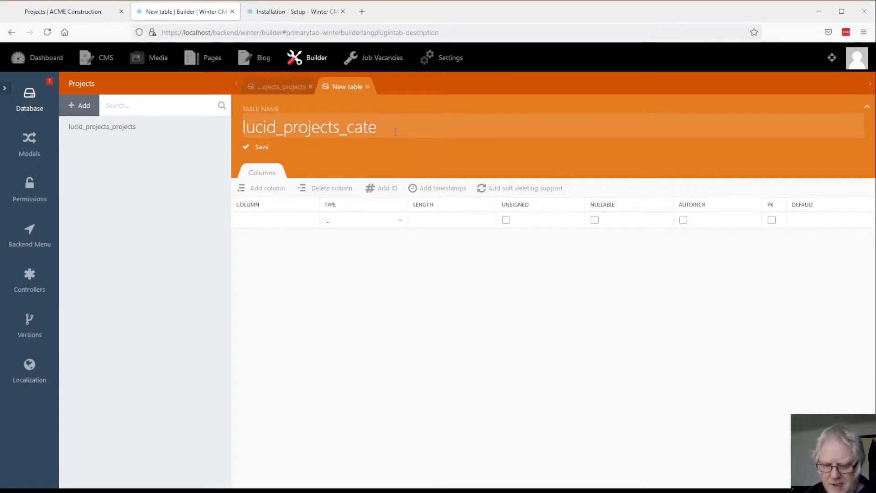
{"action": "type", "text": "gories"}
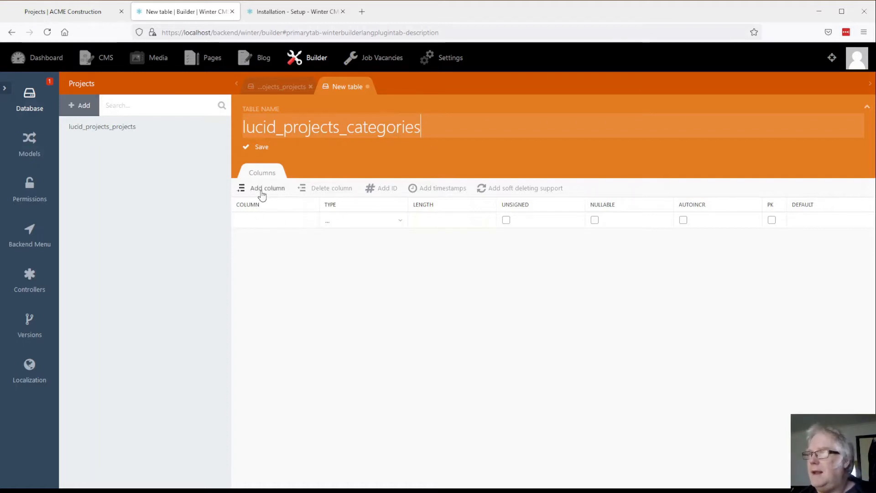
{"action": "left_click", "coordinate": [382, 189]}
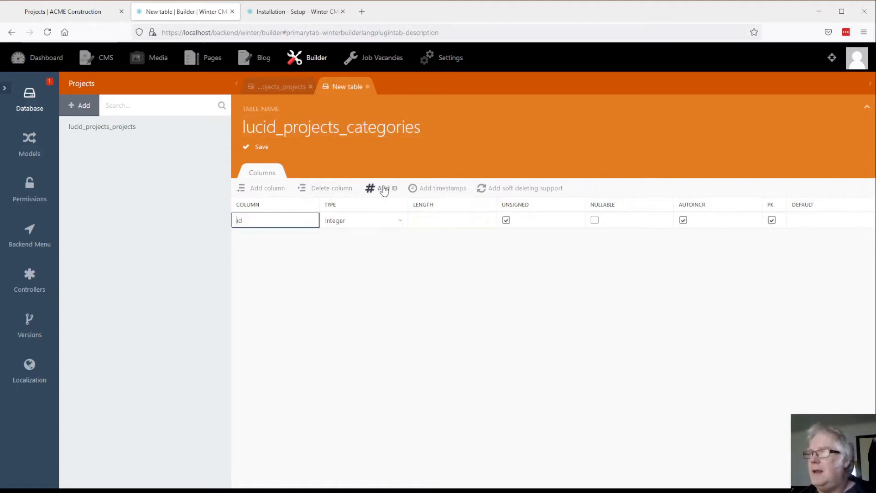
- Add columns named title, slug and excerpt to the lucid_projects_categories table
{"action": "left_click", "coordinate": [256, 190]}
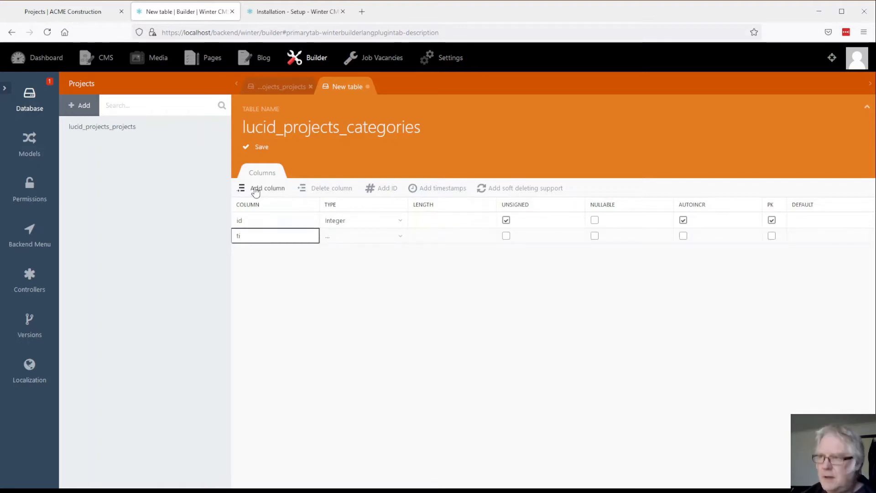
{"action": "type", "text": "title"}
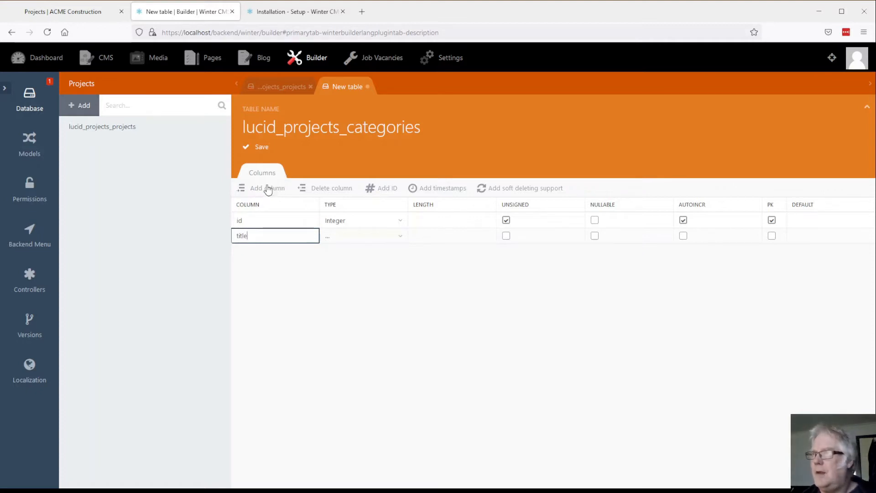
{"action": "left_click", "coordinate": [267, 190]}
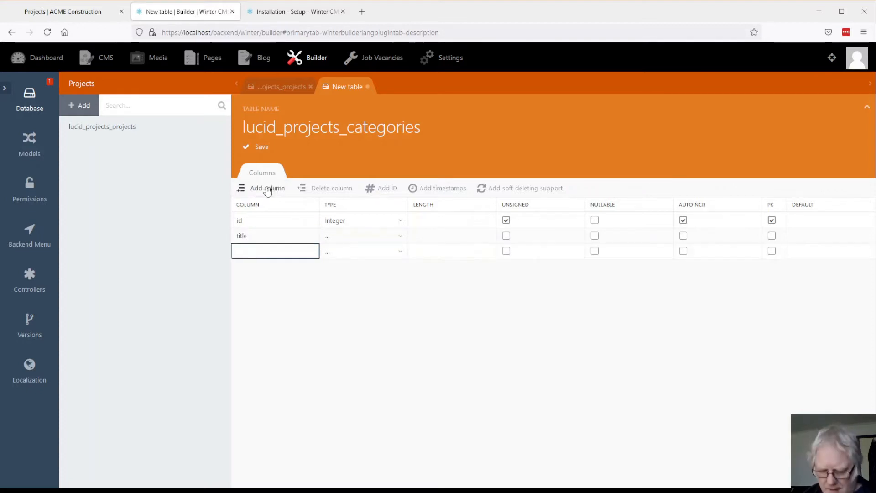
{"action": "type", "text": "slug"}
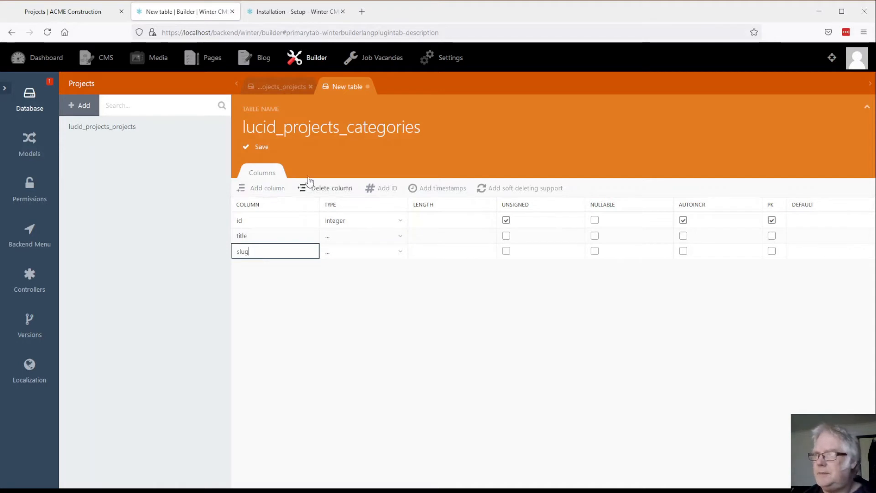
{"action": "left_click", "coordinate": [267, 190]}
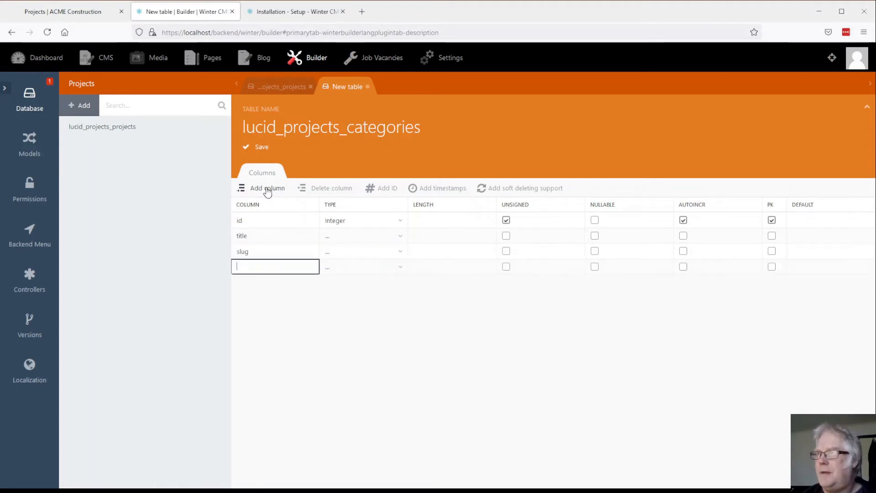
{"action": "type", "text": "excerpt"}
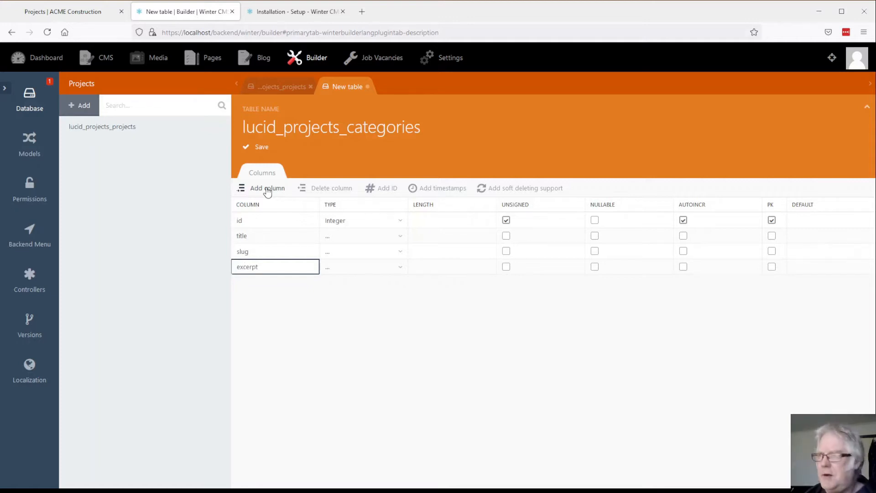
- Add columns named decription and is_published below the excerpt column of the categories table
{"action": "left_click", "coordinate": [267, 189]}
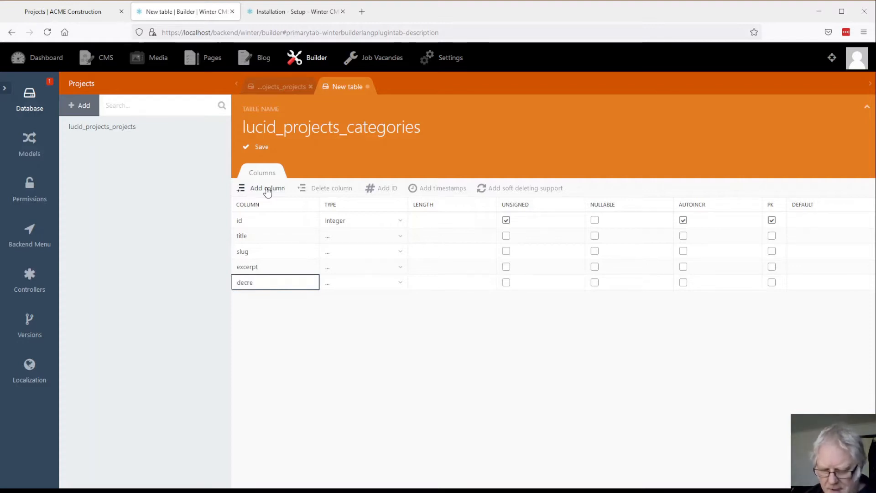
{"action": "key", "text": "BackSpace"}
{"action": "key", "text": "BackSpace"}
{"action": "type", "text": "decri"}
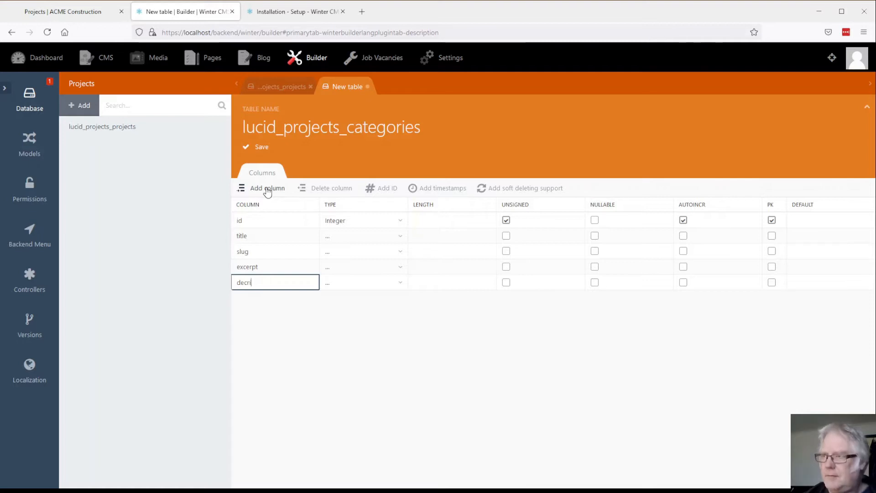
{"action": "type", "text": "ption"}
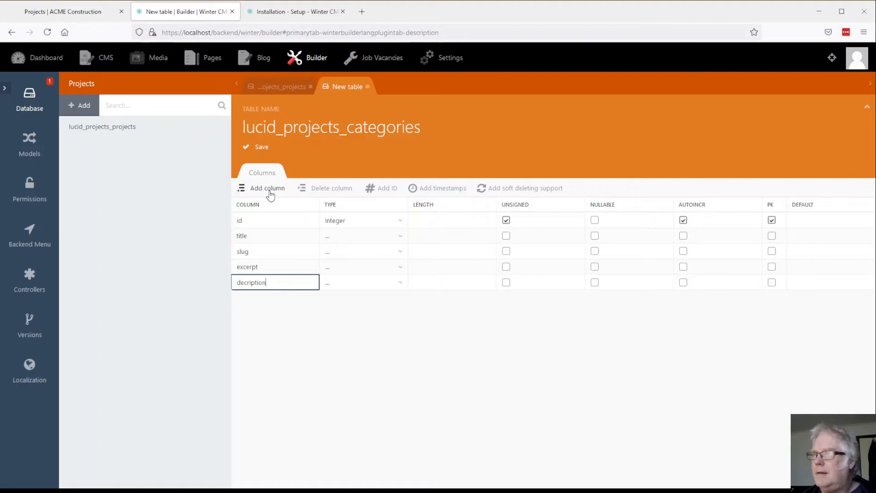
{"action": "left_click", "coordinate": [269, 191]}
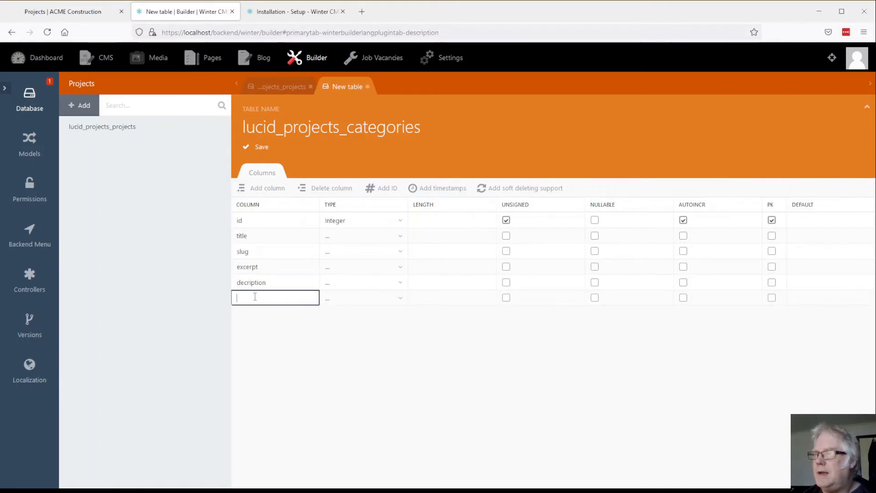
{"action": "type", "text": "is_published"}
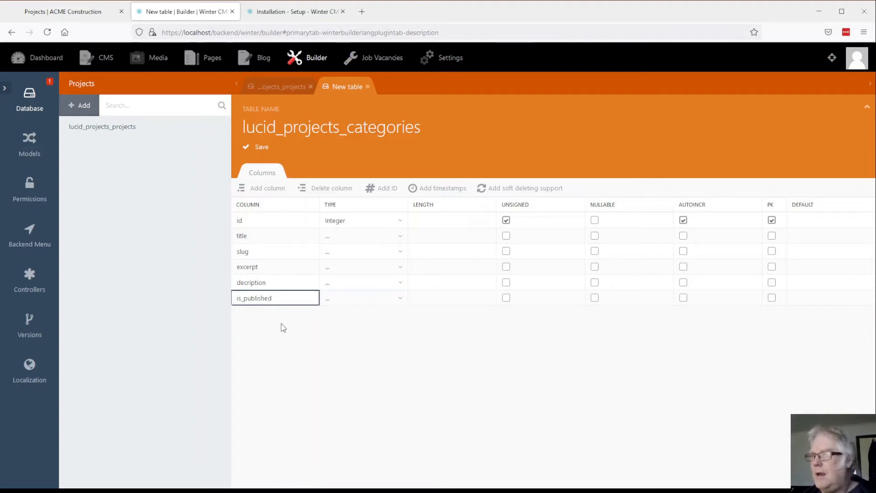
- Set the data type of the categories table's title and slug columns to String
{"action": "left_click", "coordinate": [345, 240]}
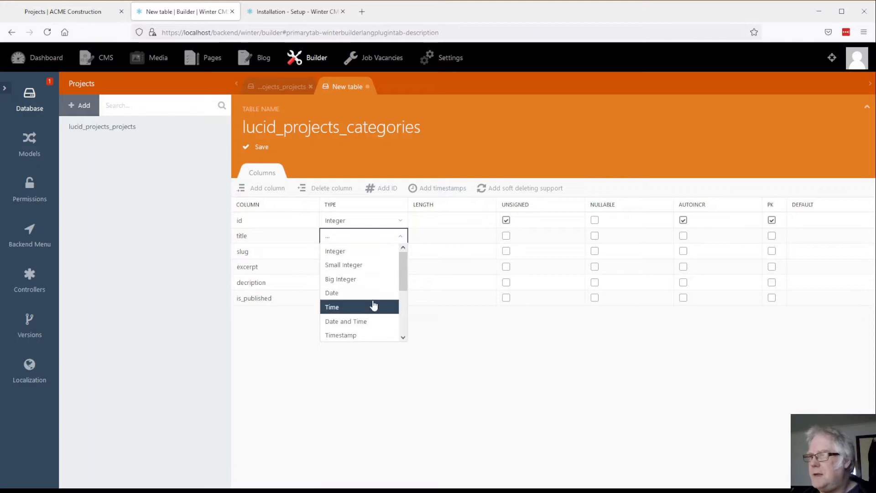
{"action": "key", "text": "s"}
{"action": "scroll", "coordinate": [373, 305], "scroll_direction": "down", "scroll_amount": 2}
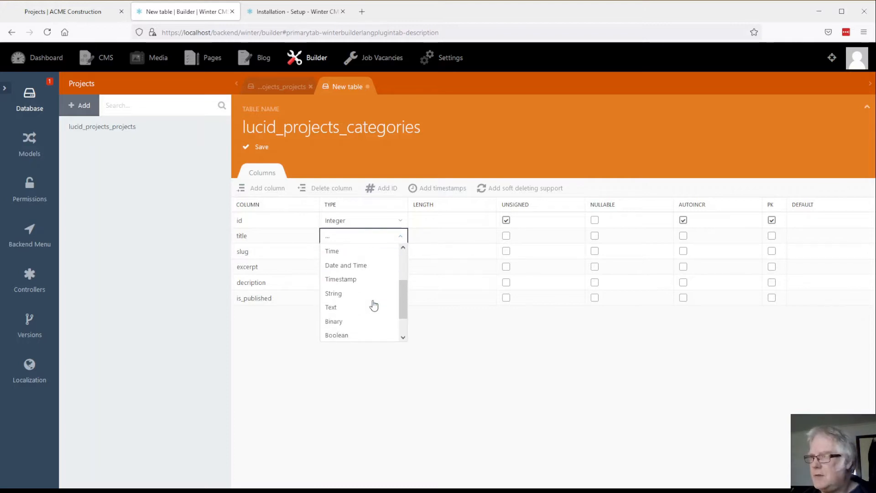
{"action": "left_click", "coordinate": [346, 297]}
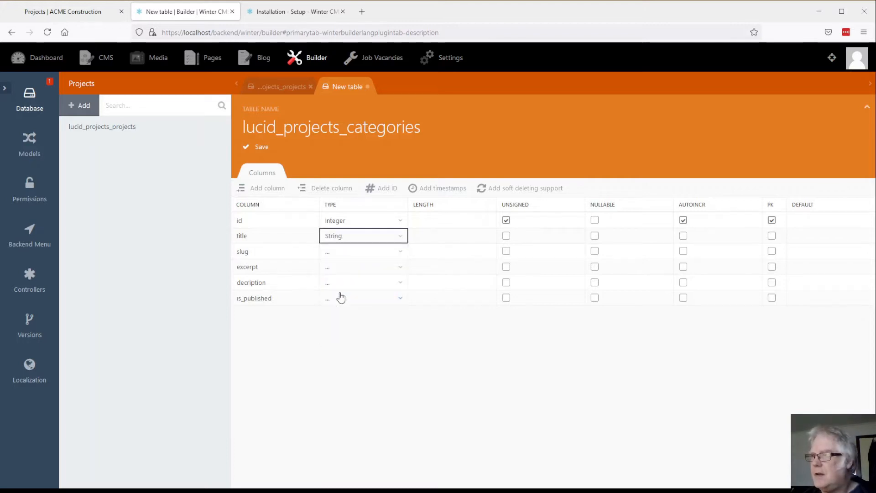
{"action": "left_click", "coordinate": [351, 256]}
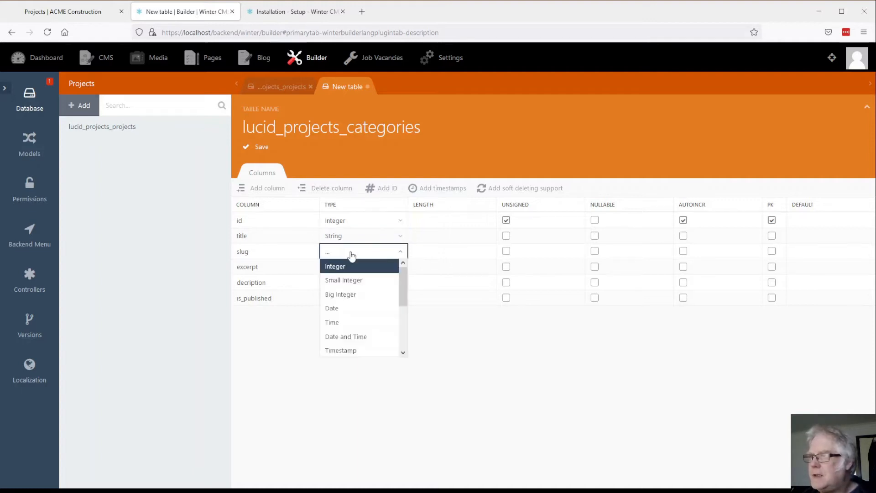
{"action": "scroll", "coordinate": [359, 309], "scroll_direction": "down", "scroll_amount": 2}
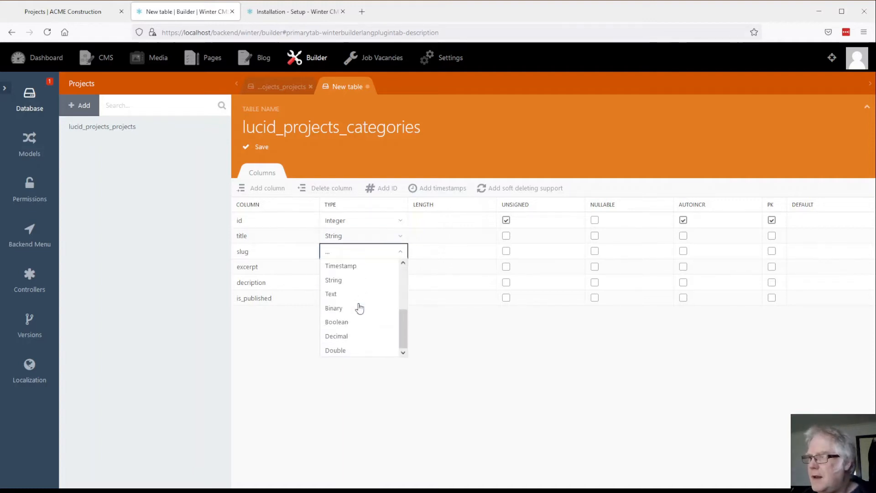
{"action": "left_click", "coordinate": [333, 279]}
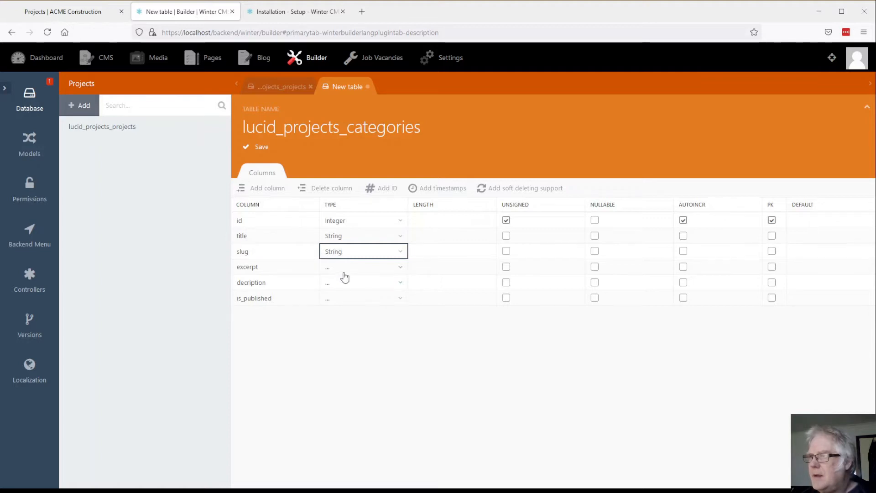
- Set the data type of the excerpt and decription columns in the categories table to Text
{"action": "left_click", "coordinate": [343, 271]}
{"action": "scroll", "coordinate": [360, 315], "scroll_direction": "down", "scroll_amount": 2}
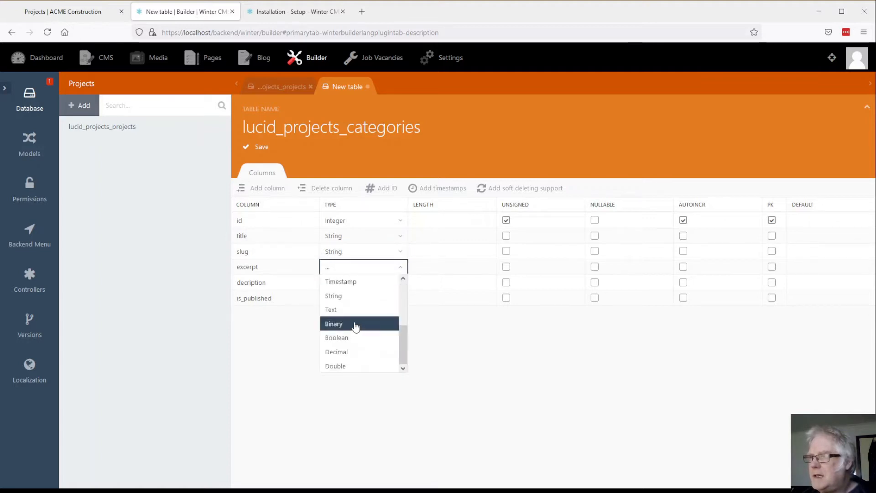
{"action": "left_click", "coordinate": [344, 310]}
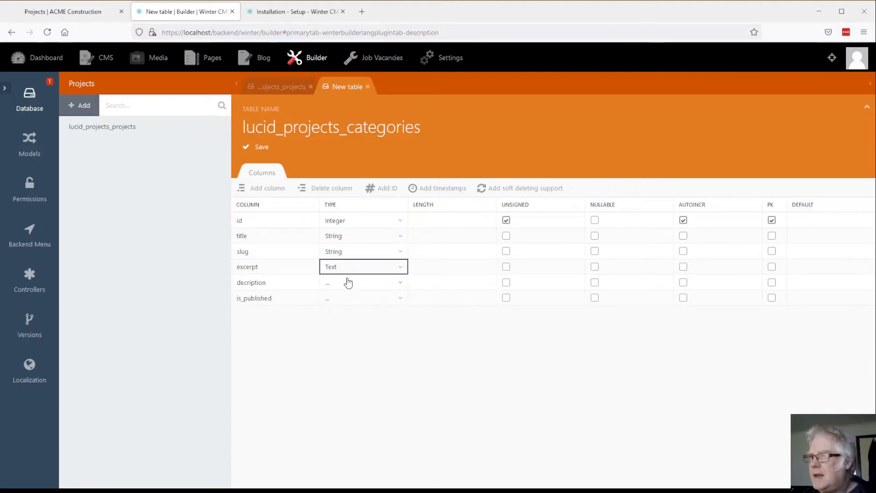
{"action": "left_click", "coordinate": [347, 287]}
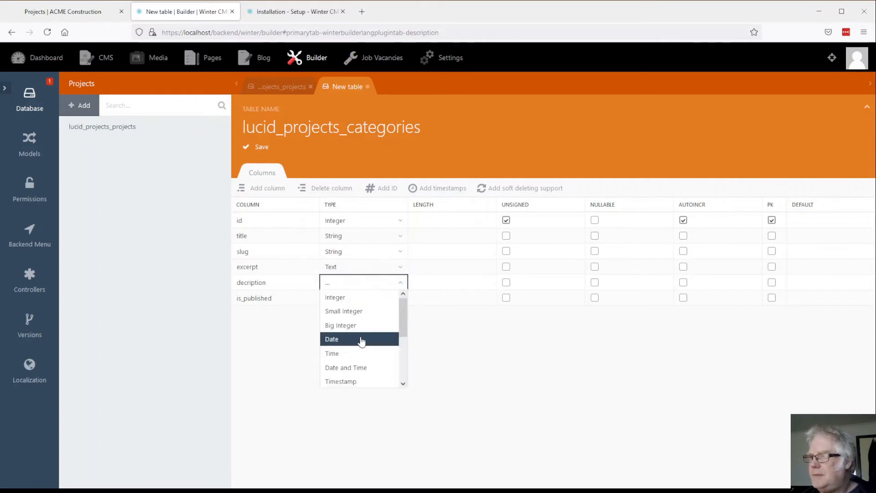
{"action": "scroll", "coordinate": [360, 338], "scroll_direction": "down", "scroll_amount": 2}
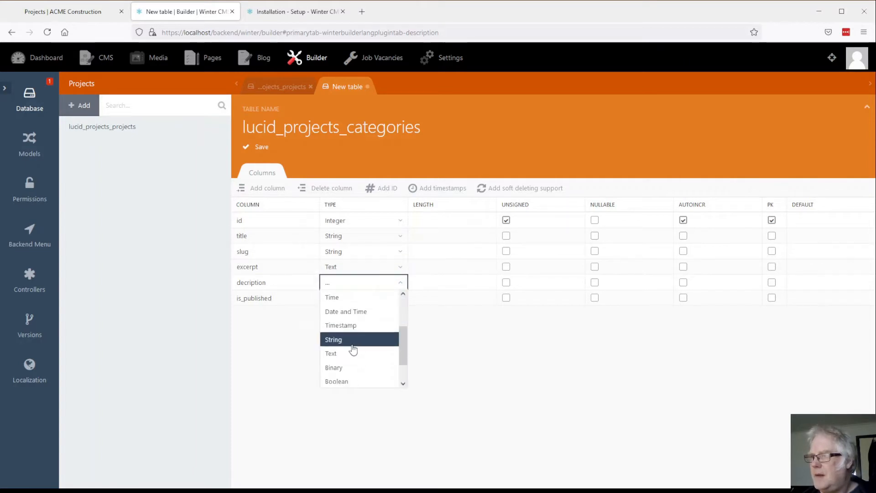
{"action": "scroll", "coordinate": [355, 347], "scroll_direction": "down", "scroll_amount": 1}
{"action": "scroll", "coordinate": [352, 349], "scroll_direction": "up", "scroll_amount": 3}
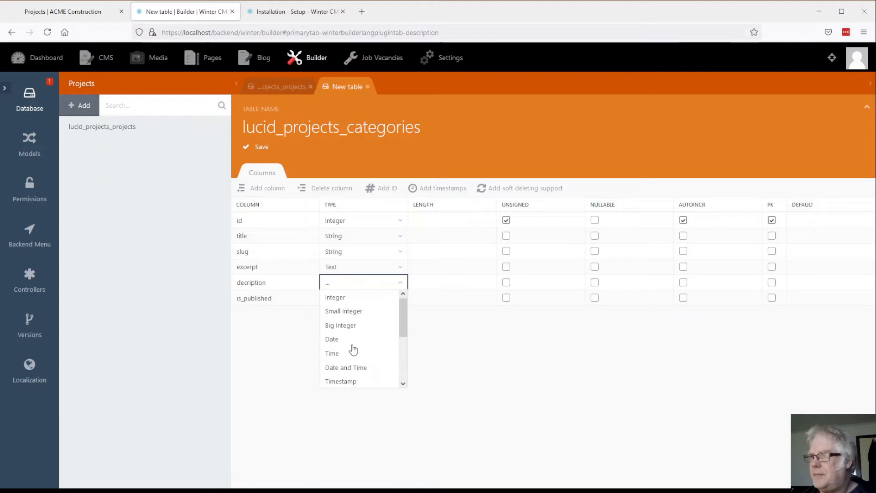
{"action": "scroll", "coordinate": [352, 349], "scroll_direction": "down", "scroll_amount": 3}
{"action": "left_click", "coordinate": [348, 324]}
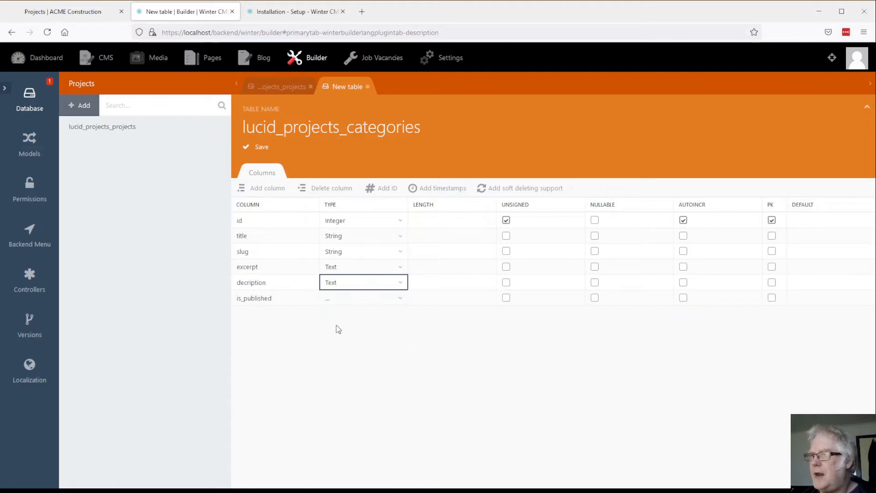
- Set the data type of the categories table's is_published column to Boolean
{"action": "left_click", "coordinate": [350, 303]}
{"action": "scroll", "coordinate": [366, 351], "scroll_direction": "down", "scroll_amount": 3}
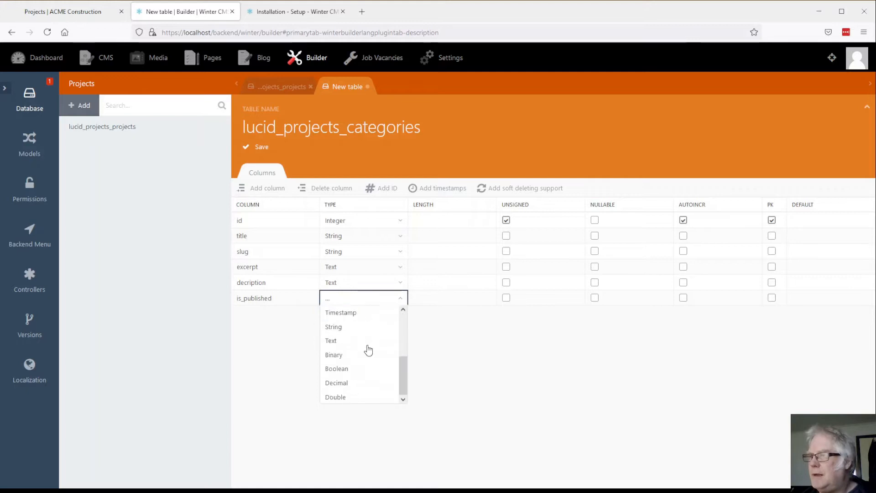
{"action": "left_click", "coordinate": [343, 368]}
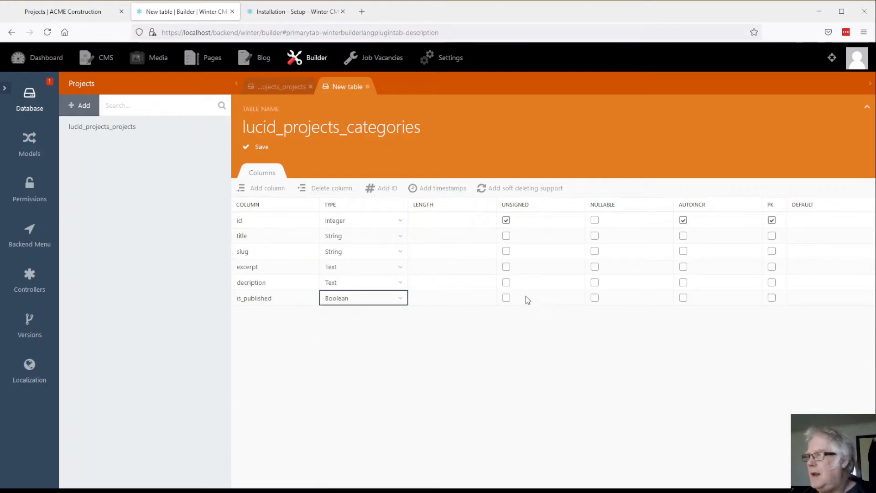
- Mark every categories column from title through is_published as nullable, leaving out the id column
{"action": "left_click", "coordinate": [595, 299]}
{"action": "left_click", "coordinate": [594, 268]}
{"action": "left_click", "coordinate": [594, 283]}
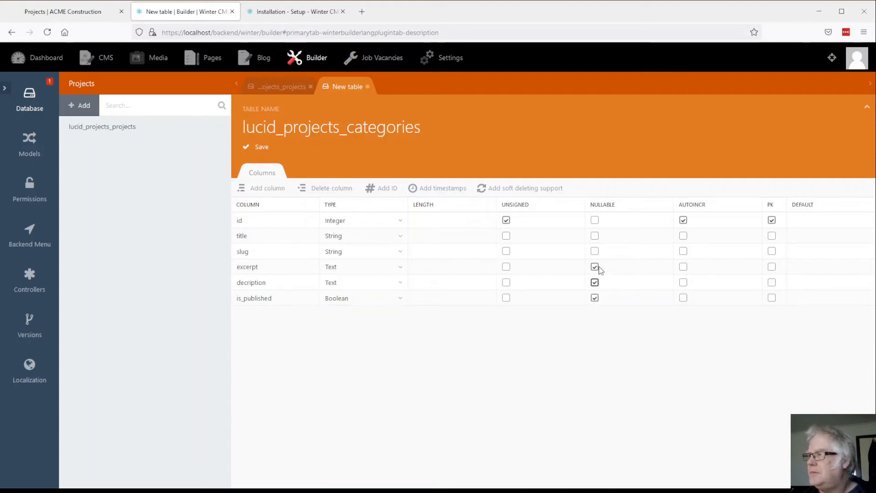
{"action": "left_click", "coordinate": [595, 236]}
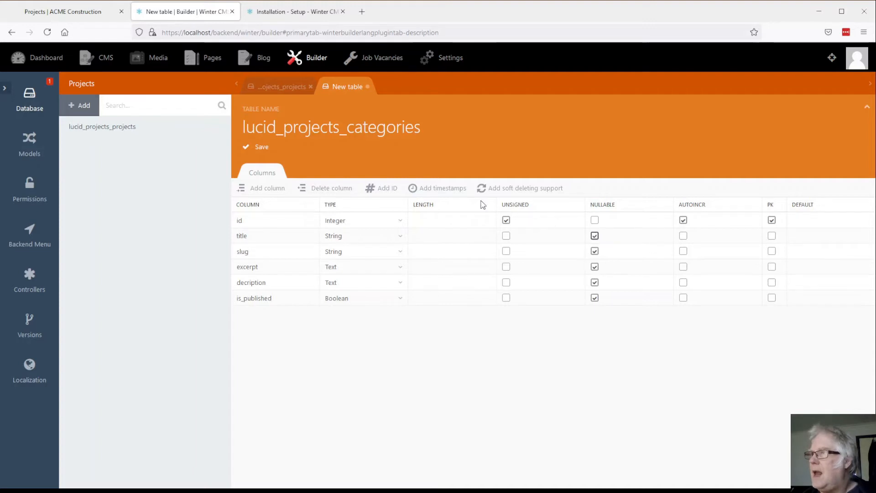
- Add timestamp columns to the lucid_projects_categories table and save it, applying the version 1.0.3 migration
{"action": "left_click", "coordinate": [435, 190]}
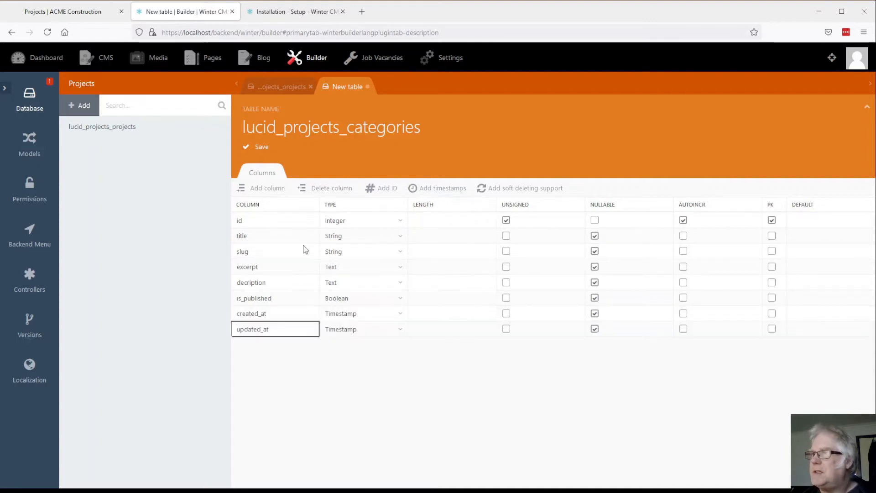
{"action": "left_click", "coordinate": [259, 145]}
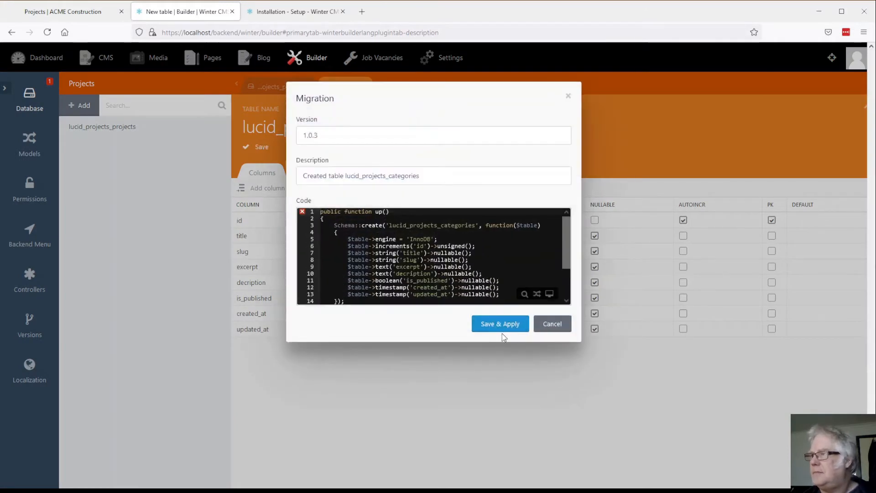
{"action": "left_click", "coordinate": [499, 325]}
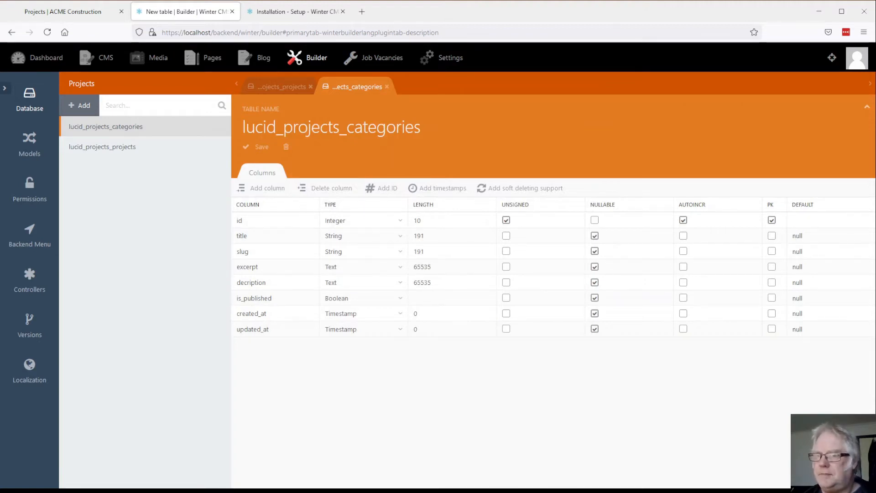
- Create a Category model based on the lucid_projects_categories table with timestamp support
{"action": "left_click", "coordinate": [30, 139]}
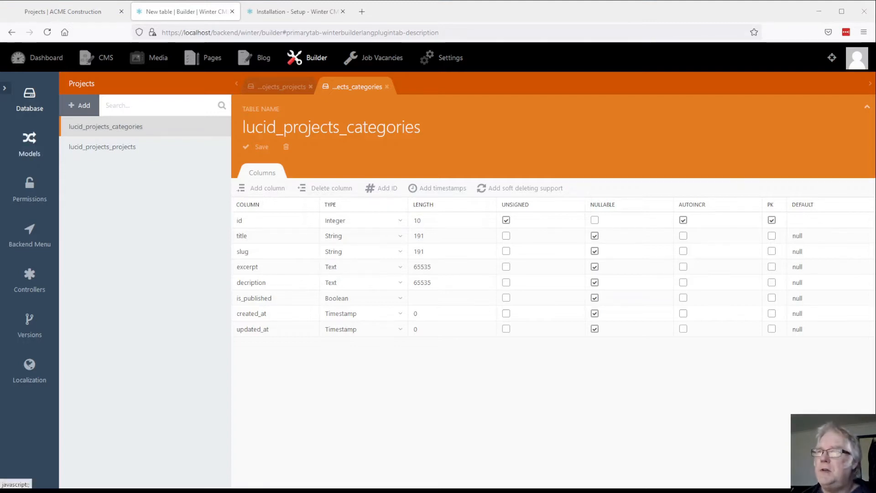
{"action": "left_click", "coordinate": [85, 108]}
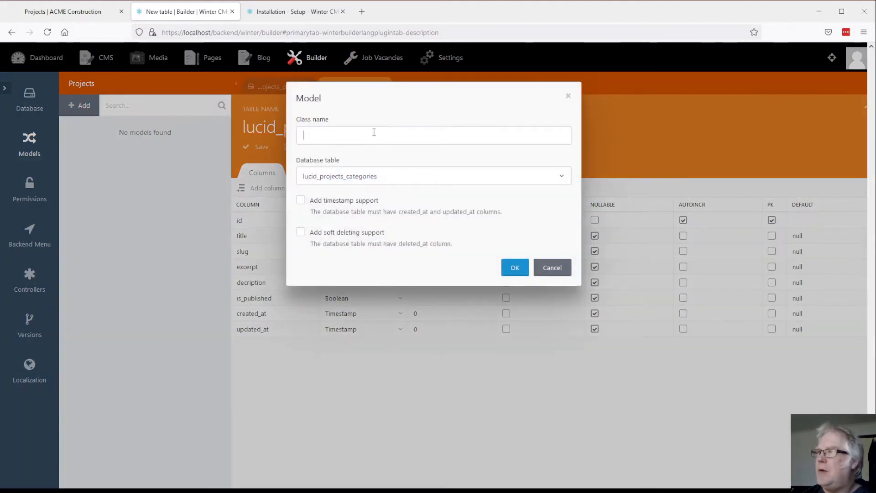
{"action": "type", "text": "Category"}
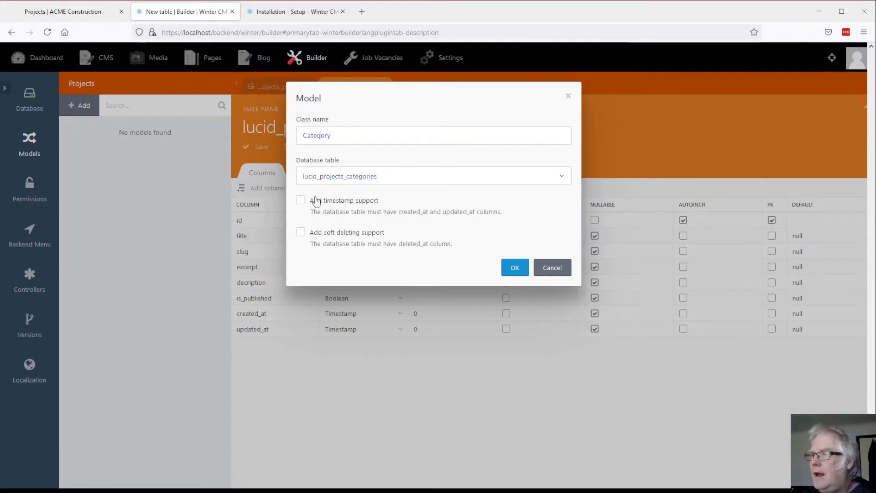
{"action": "left_click", "coordinate": [301, 201]}
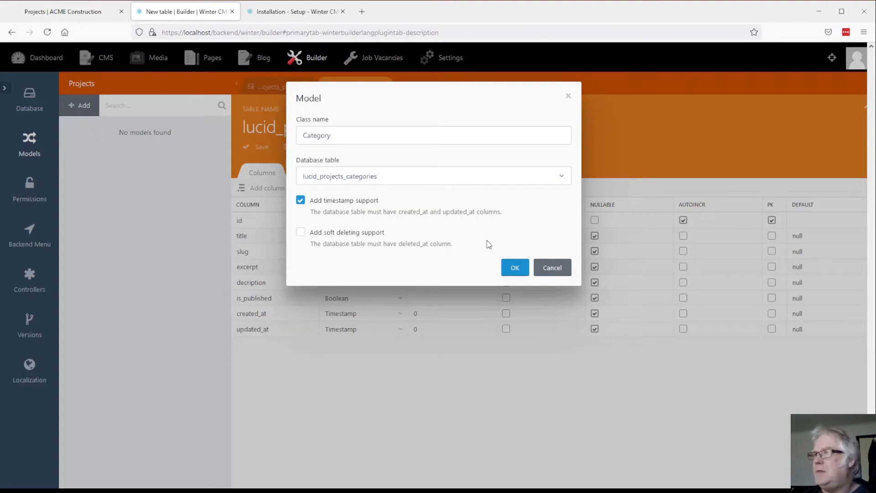
{"action": "left_click", "coordinate": [508, 272]}
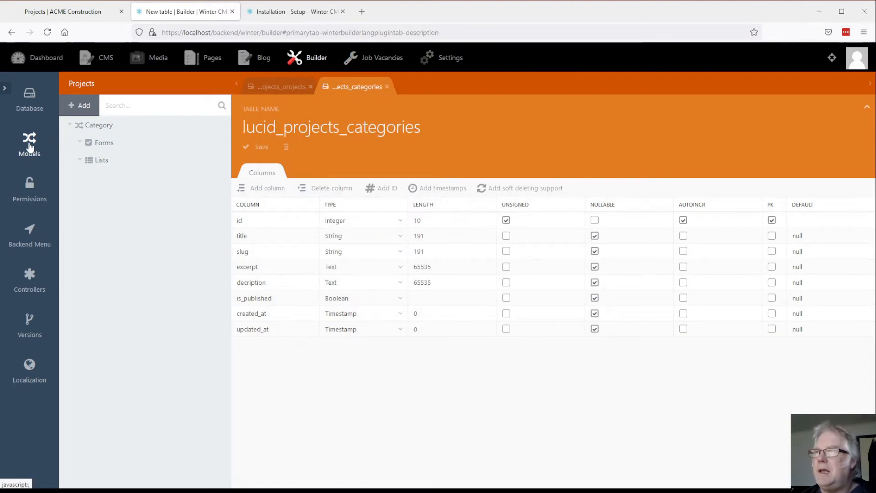
- Create a Project model based on the lucid_projects_projects table with timestamp support
{"action": "left_click", "coordinate": [79, 107]}
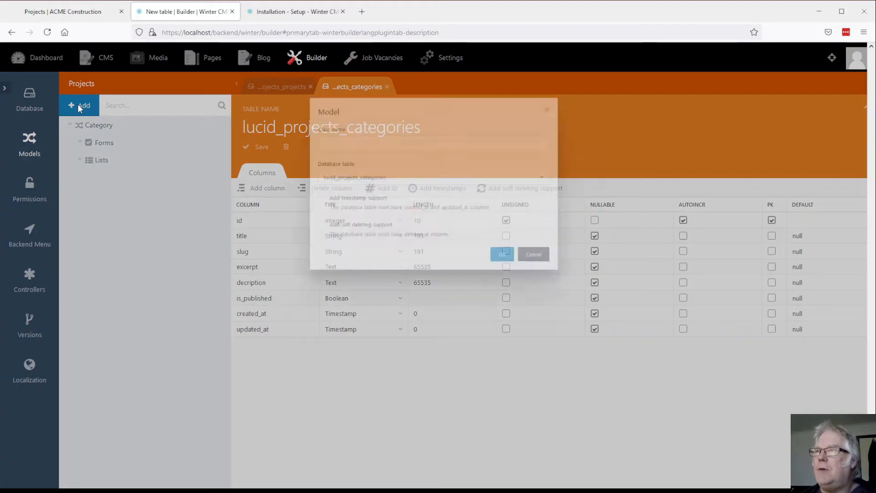
{"action": "type", "text": "P"}
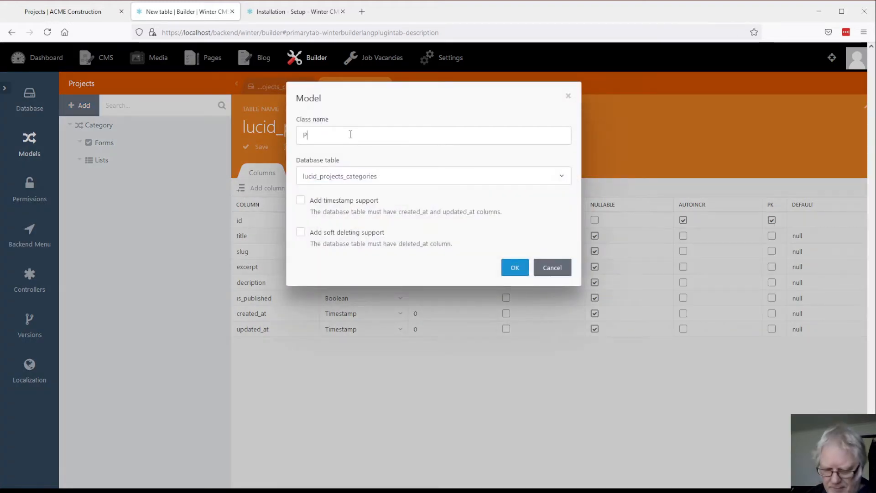
{"action": "type", "text": "rokject"}
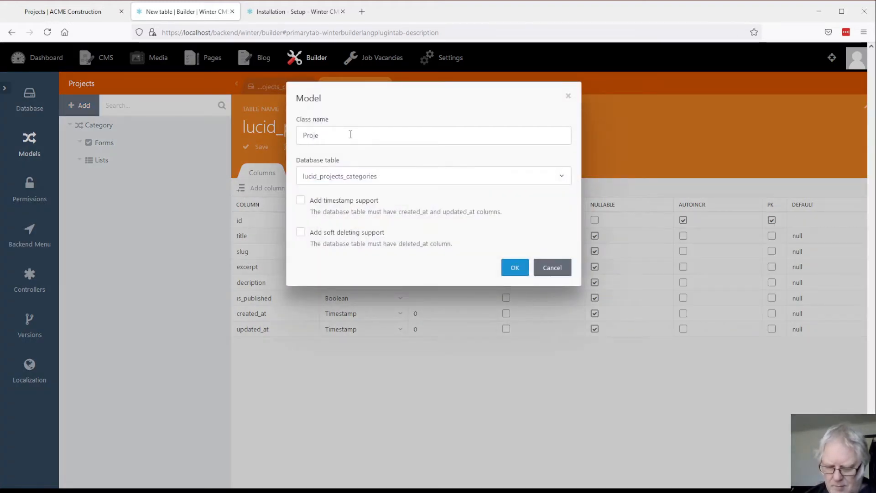
{"action": "left_click", "coordinate": [370, 183]}
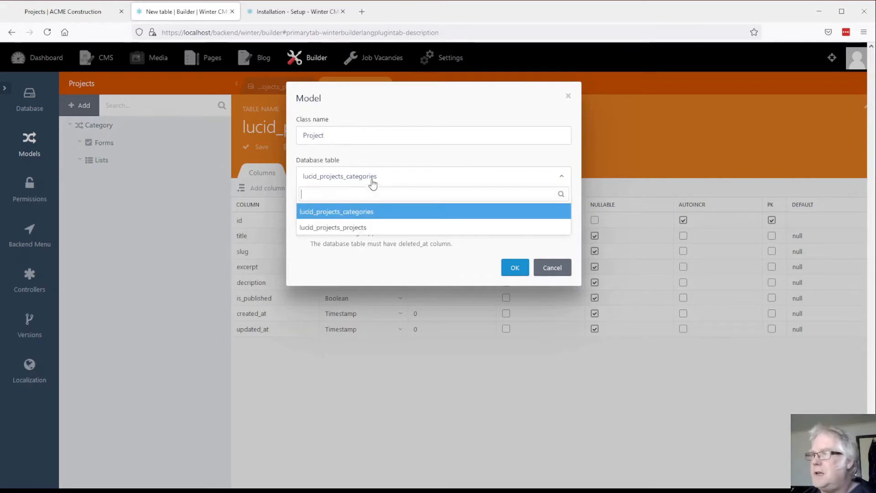
{"action": "left_click", "coordinate": [367, 226]}
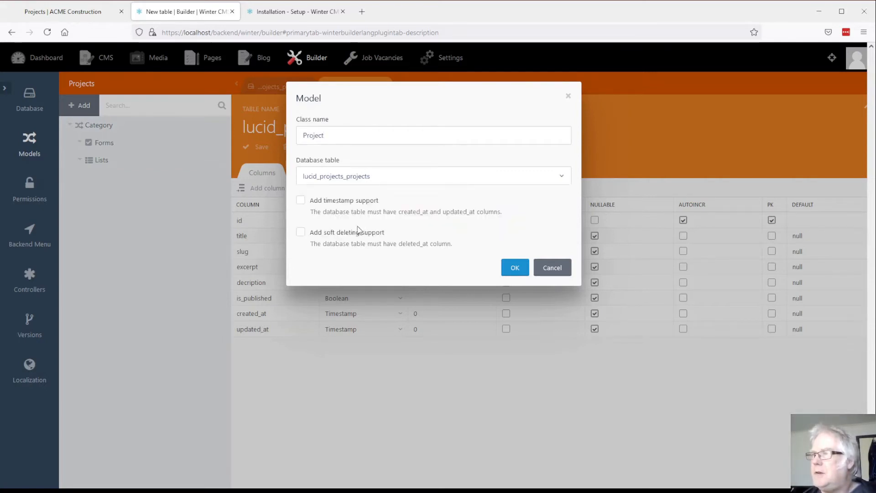
{"action": "left_click", "coordinate": [301, 200]}
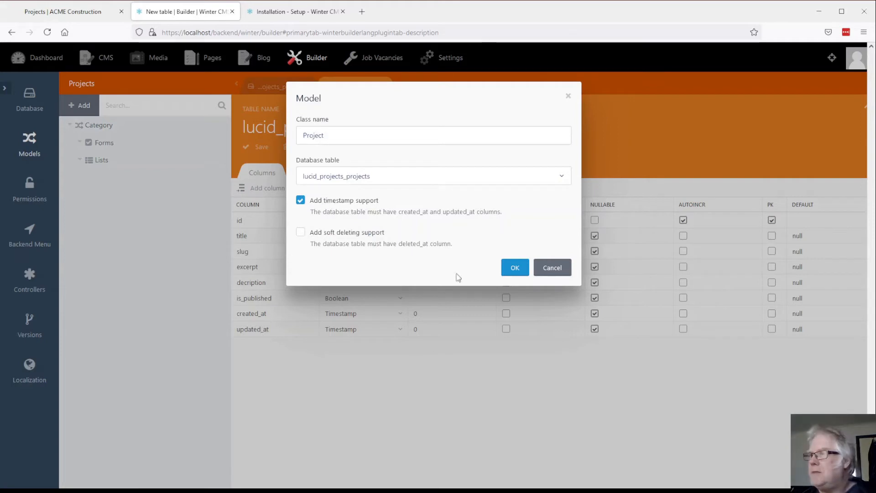
{"action": "left_click", "coordinate": [512, 269]}
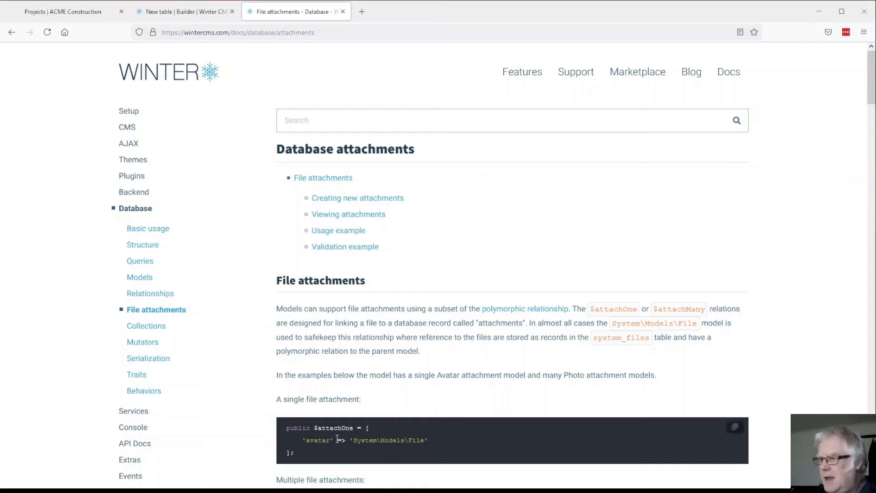
- Copy the docs' single-file $attachOne example, and in Visual Studio Code add the comment "// Attach images" below $rules in Category.php
{"action": "left_click_drag", "start_coordinate": [300, 449], "coordinate": [285, 433]}
{"action": "key", "text": "ctrl+c"}
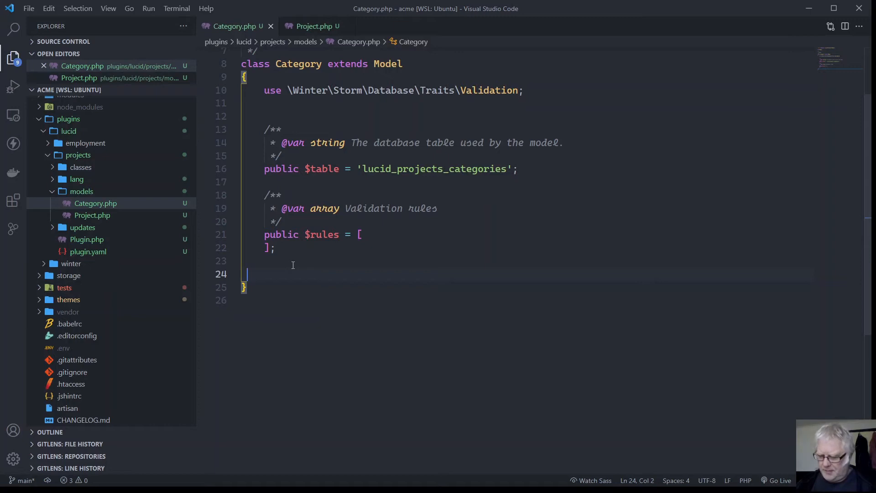
{"action": "type", "text": "// "}
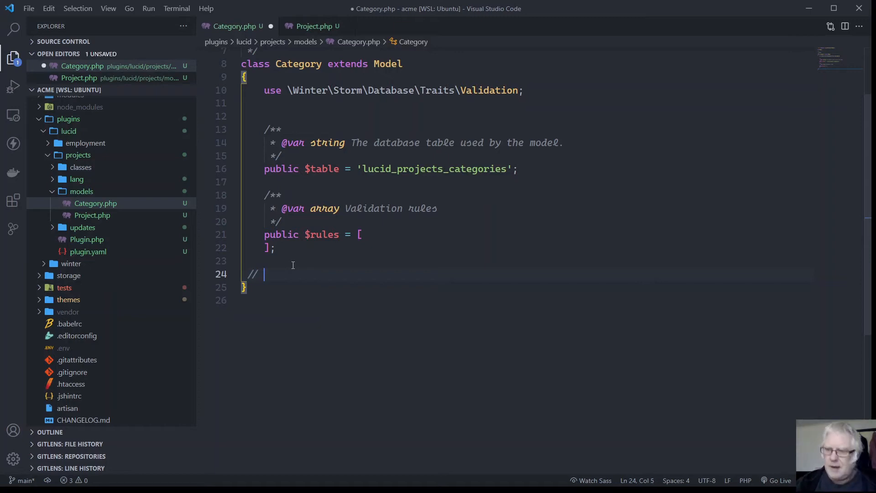
{"action": "type", "text": "Attasch o"}
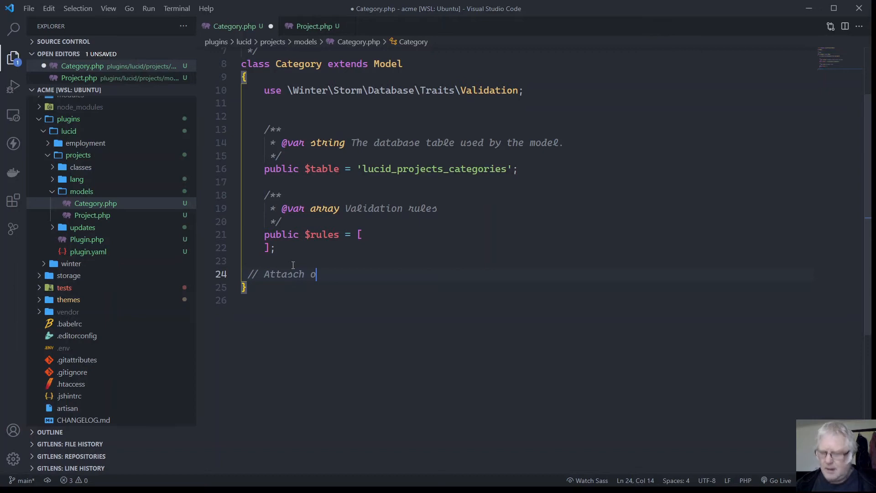
{"action": "key", "text": "BackSpace"}
{"action": "type", "text": "im"}
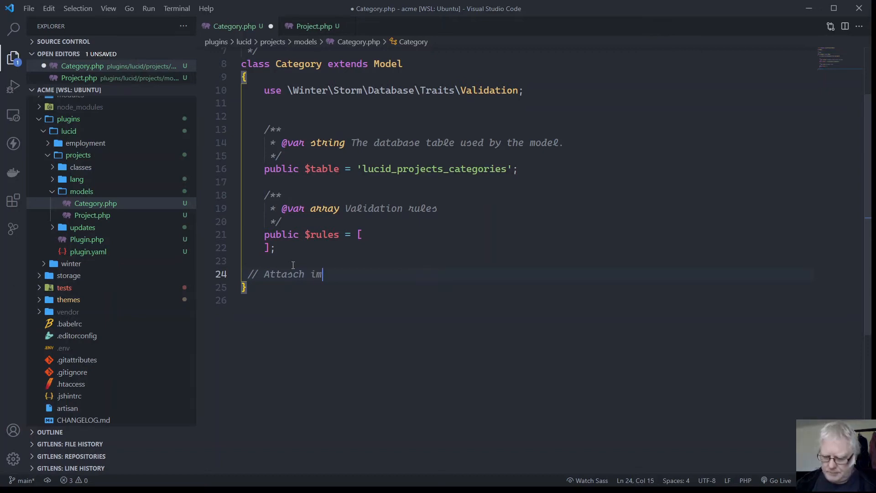
{"action": "type", "text": "ages"}
{"action": "key", "text": "Return"}
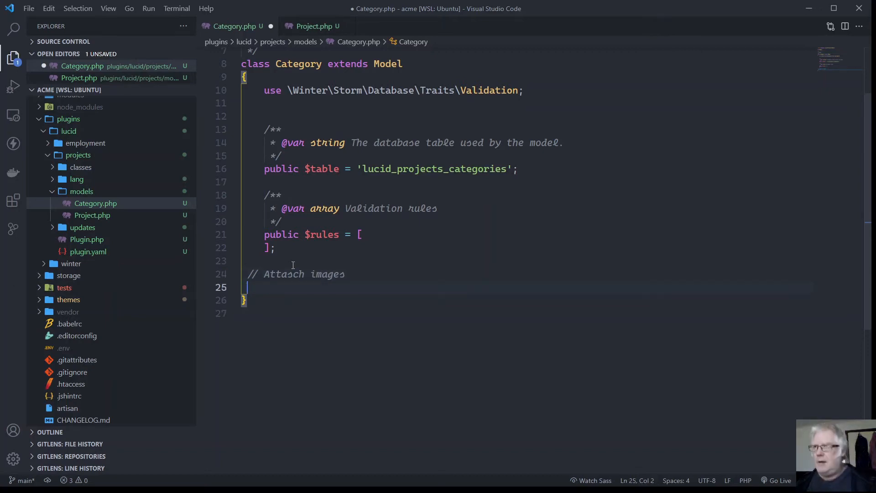
{"action": "double_click", "coordinate": [294, 274]}
{"action": "type", "text": "Attach"}
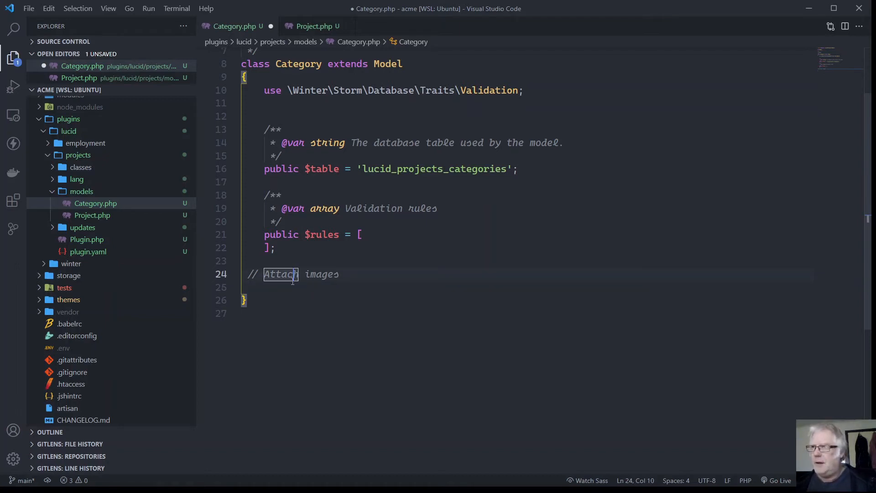
- Paste the copied $attachOne array below the "Attach images" comment and rename its avatar key to thumbnail
{"action": "left_click", "coordinate": [357, 273]}
{"action": "key", "text": "Return"}
{"action": "key", "text": "Return"}
{"action": "key", "text": "ctrl+v"}
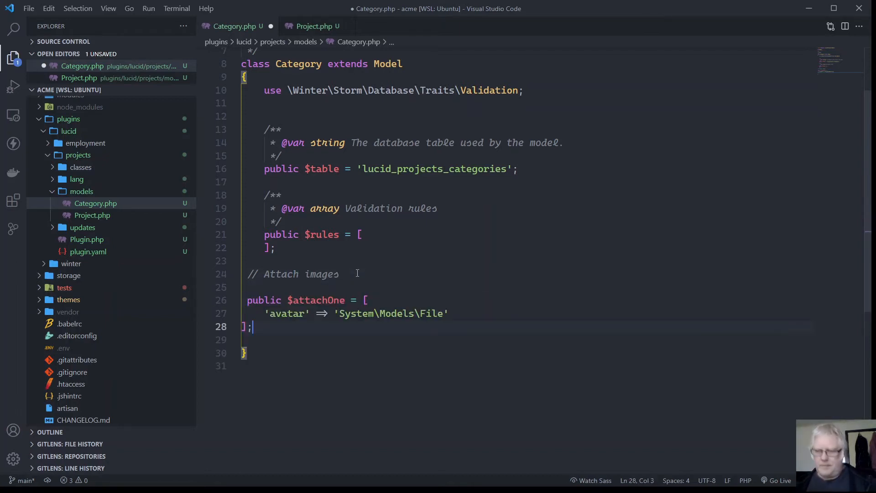
{"action": "double_click", "coordinate": [283, 313]}
{"action": "type", "text": "thumb"}
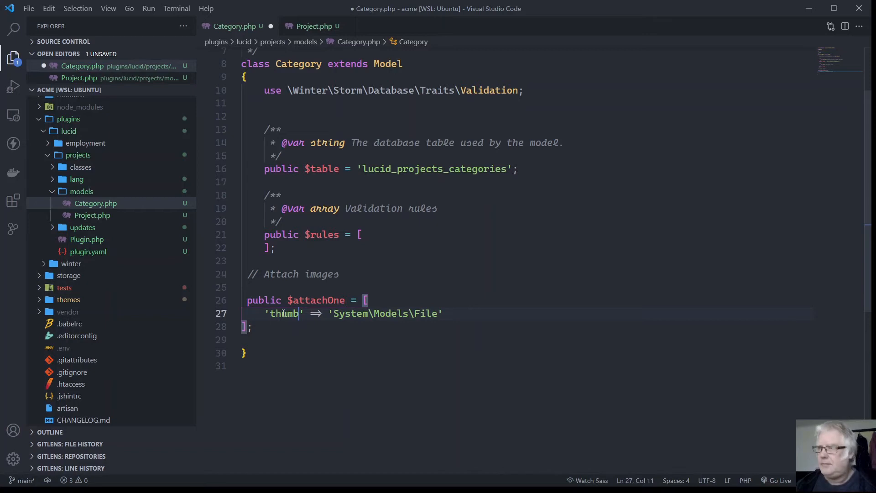
{"action": "type", "text": "naik"}
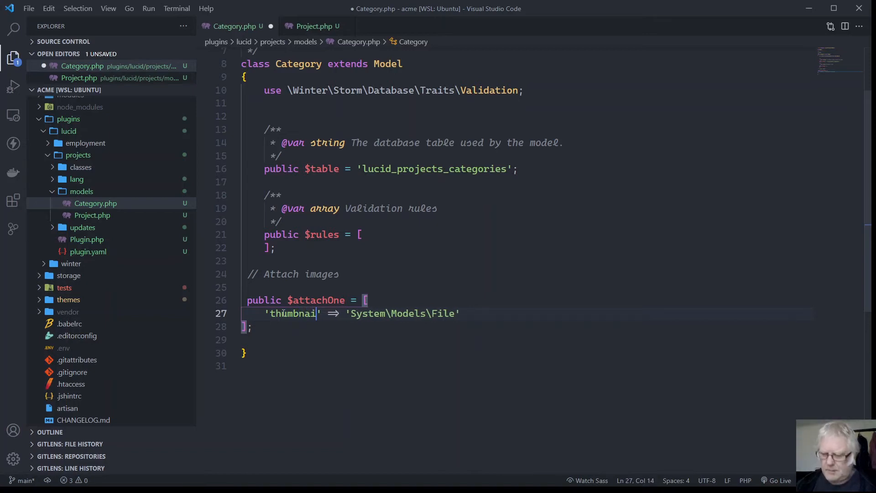
{"action": "key", "text": "BackSpace"}
{"action": "type", "text": "l"}
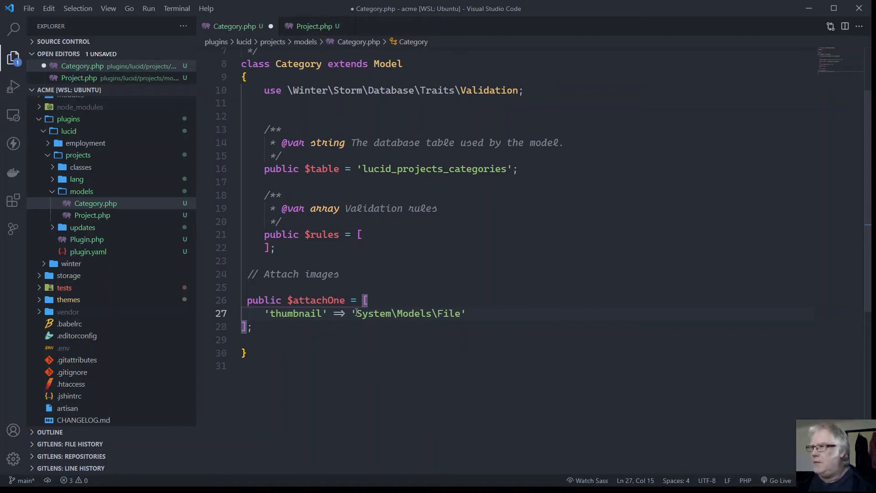
- Duplicate the thumbnail entry as a second $attachOne entry, separated by a comma, and rename its key to featured_images
{"action": "left_click_drag", "start_coordinate": [477, 315], "coordinate": [265, 314]}
{"action": "key", "text": "ctrl+c"}
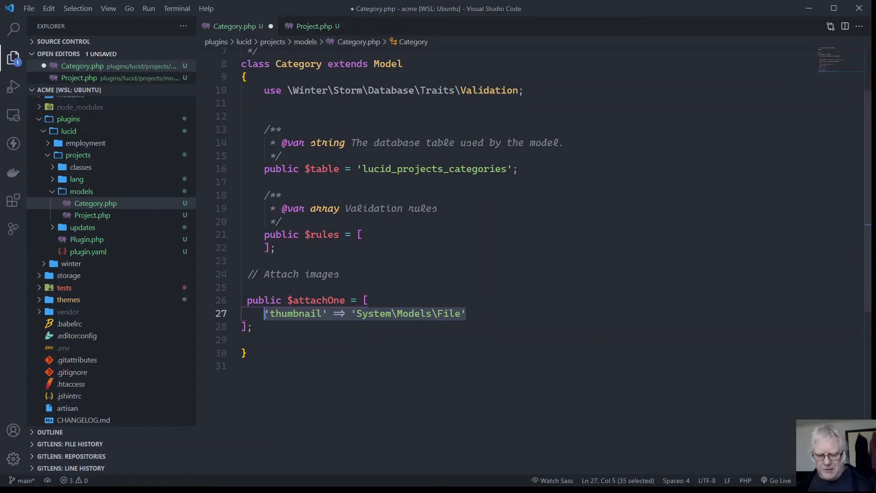
{"action": "left_click", "coordinate": [472, 313]}
{"action": "type", "text": ","}
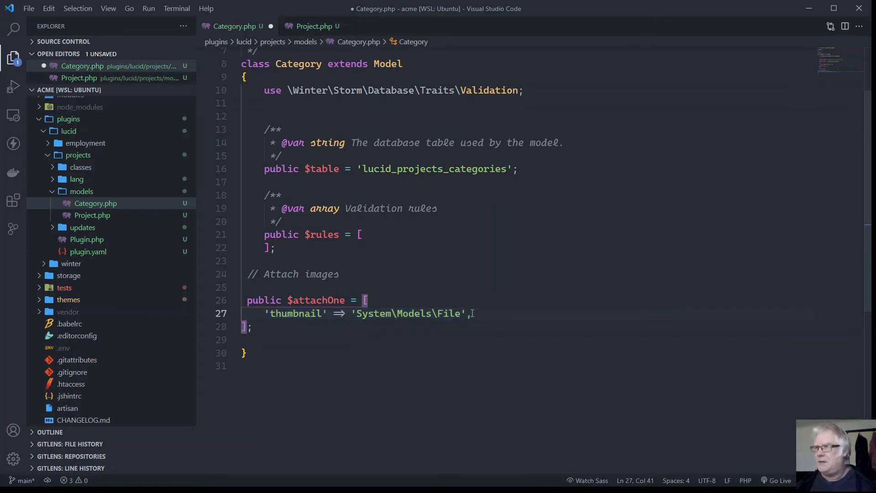
{"action": "key", "text": "Return"}
{"action": "key", "text": "ctrl+v"}
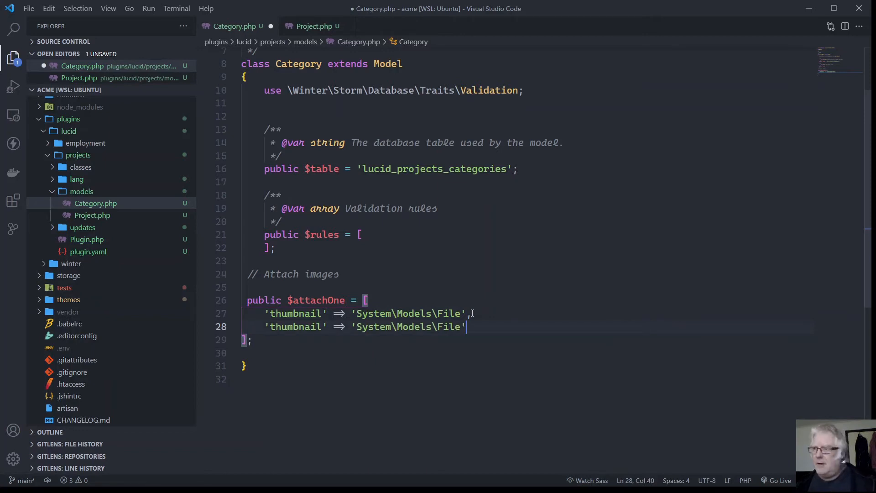
{"action": "double_click", "coordinate": [294, 328]}
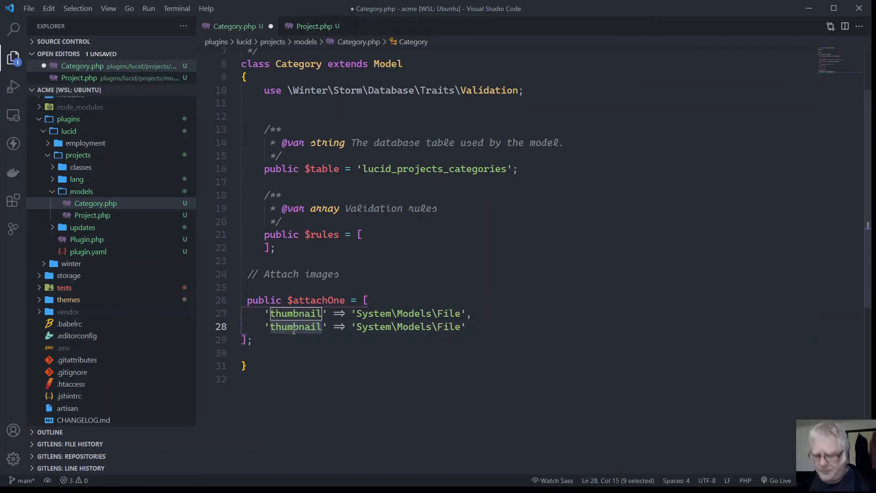
{"action": "type", "text": "f"}
{"action": "type", "text": "eatured"}
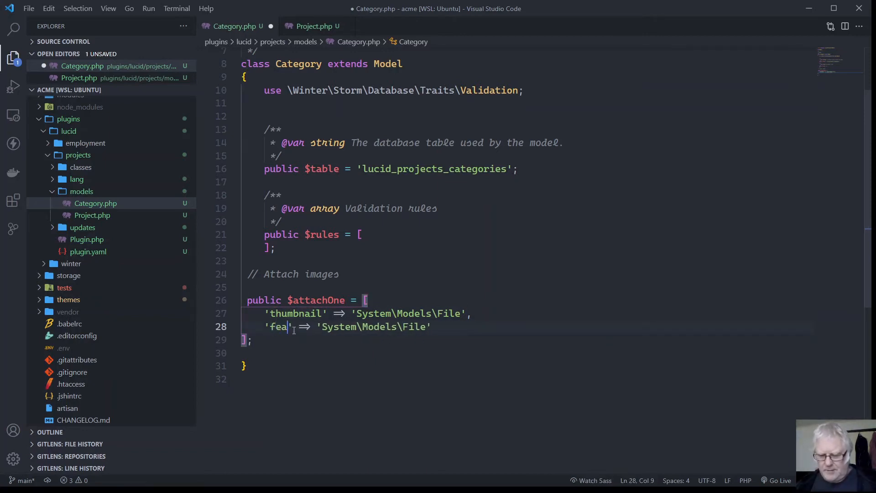
{"action": "type", "text": "_images"}
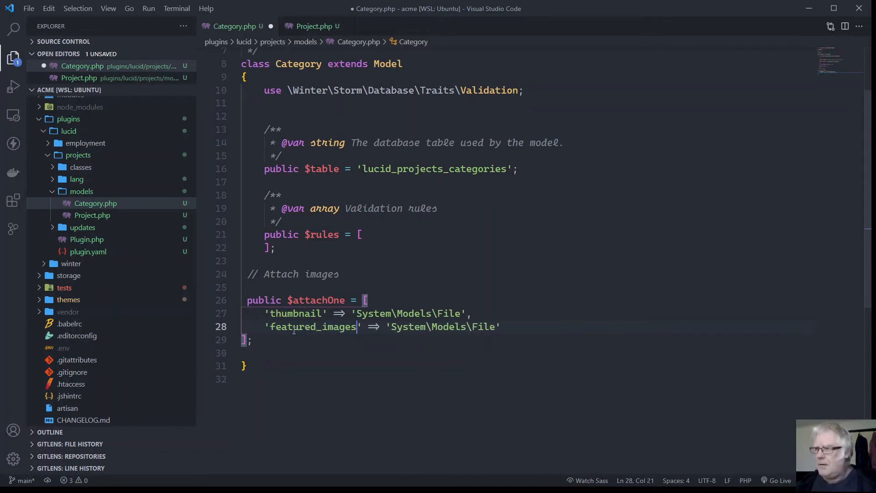
- Format the Category.php document and indent the closing bracket of the $attachOne array to match its declaration
{"action": "left_click", "coordinate": [293, 349]}
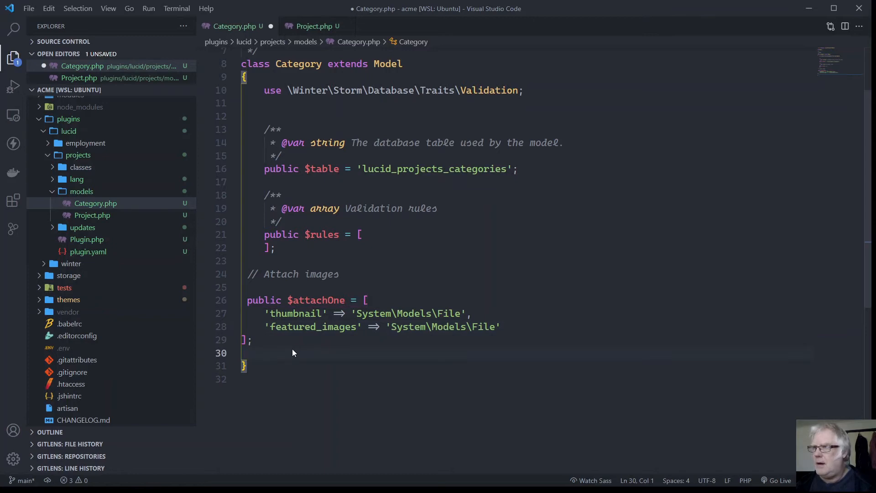
{"action": "right_click", "coordinate": [292, 348]}
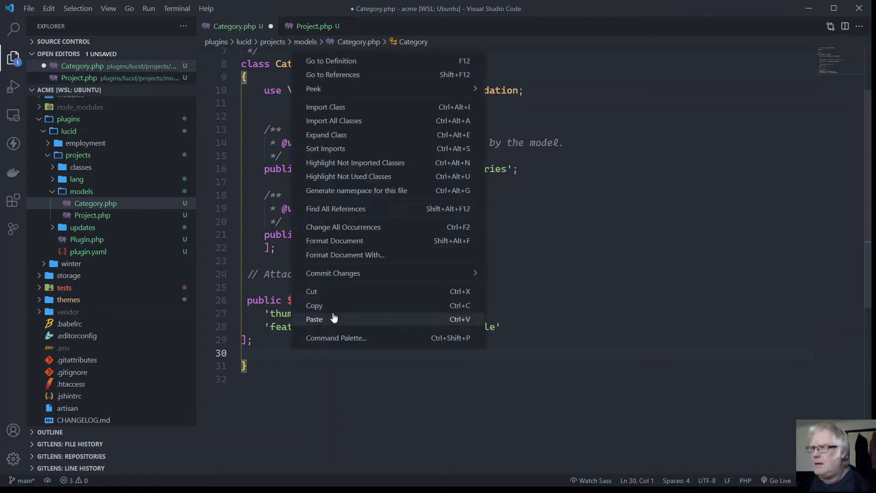
{"action": "left_click", "coordinate": [344, 242]}
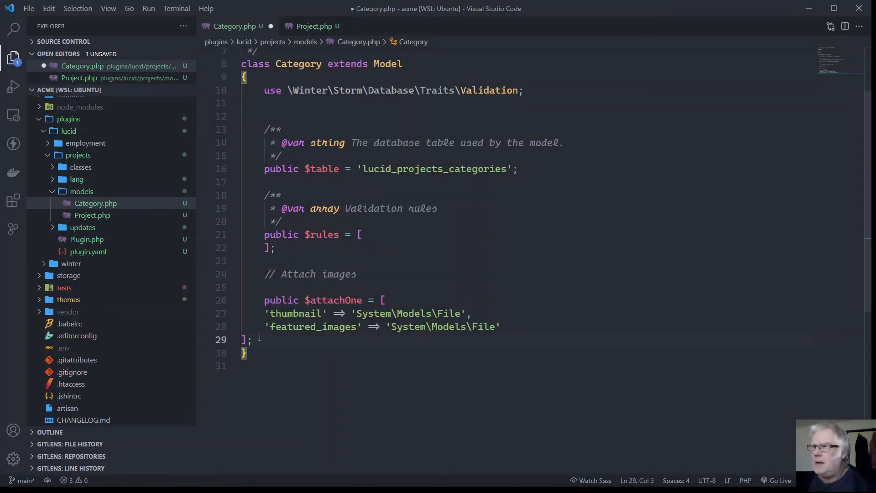
{"action": "left_click", "coordinate": [243, 340]}
{"action": "key", "text": "Tab"}
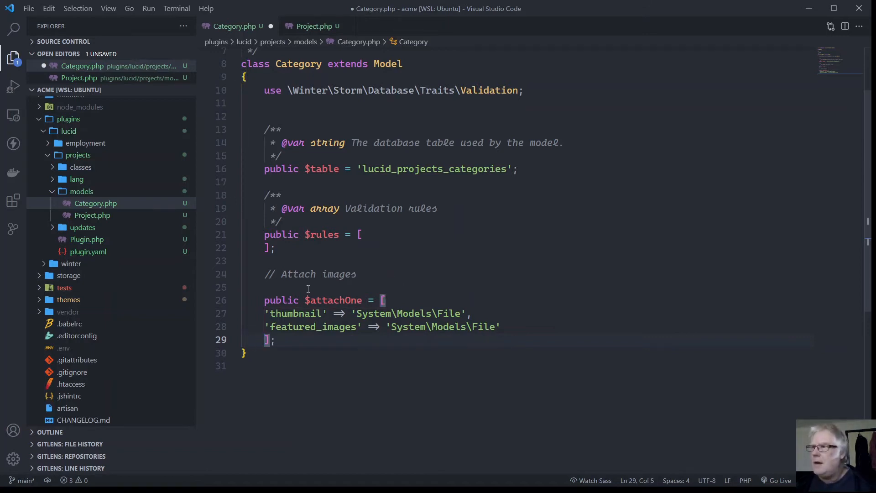
- Copy the "Attach images" comment and $attachOne array from Category.php and paste them below $rules in Project.php
{"action": "left_click", "coordinate": [308, 289]}
{"action": "left_click_drag", "start_coordinate": [284, 341], "coordinate": [234, 278]}
{"action": "key", "text": "ctrl+c"}
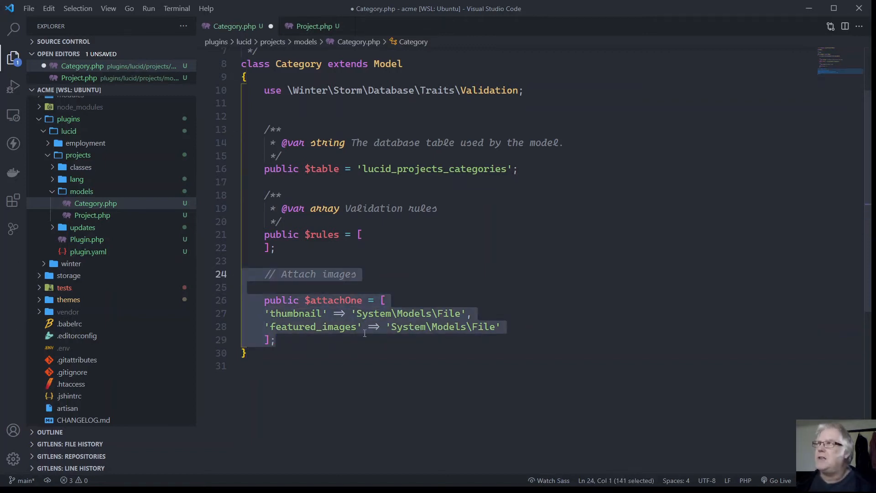
{"action": "left_click", "coordinate": [313, 30]}
{"action": "left_click", "coordinate": [298, 263]}
{"action": "key", "text": "Return"}
{"action": "key", "text": "ctrl+v"}
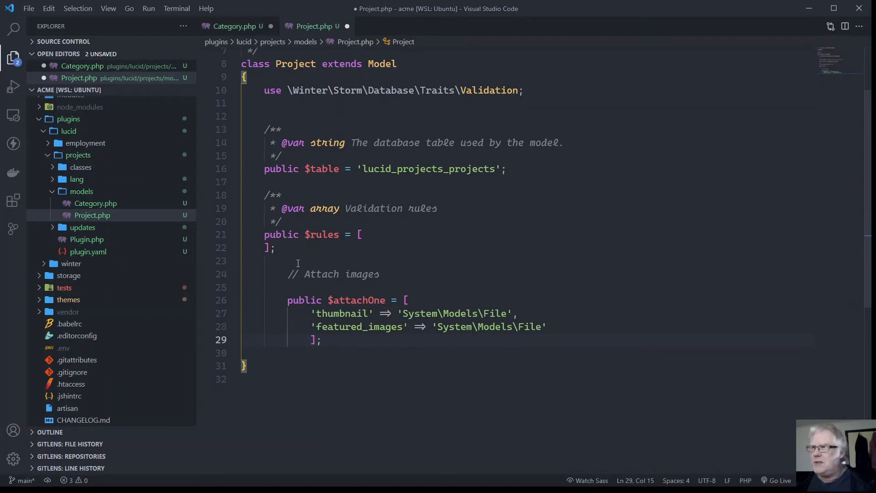
- Format the Project.php document, outdent the two $attachOne entries and the closing bracket one level, and save the file
{"action": "right_click", "coordinate": [503, 398]}
{"action": "left_click", "coordinate": [570, 297]}
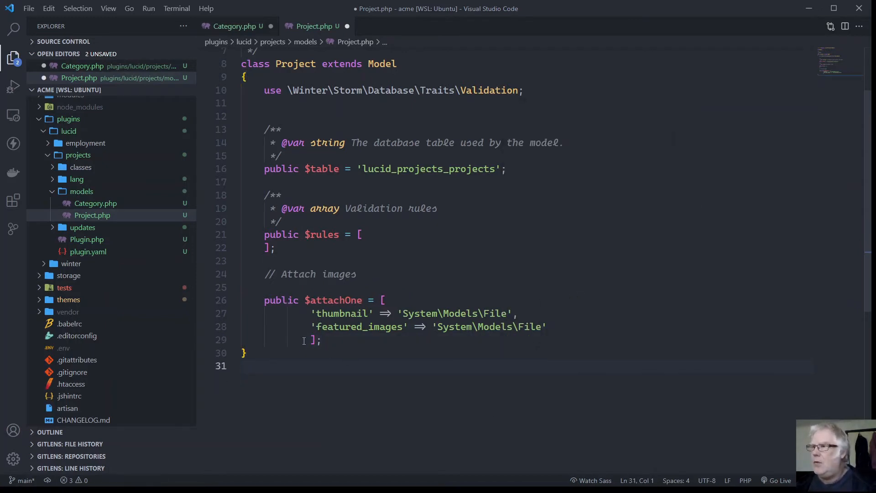
{"action": "left_click", "coordinate": [311, 314]}
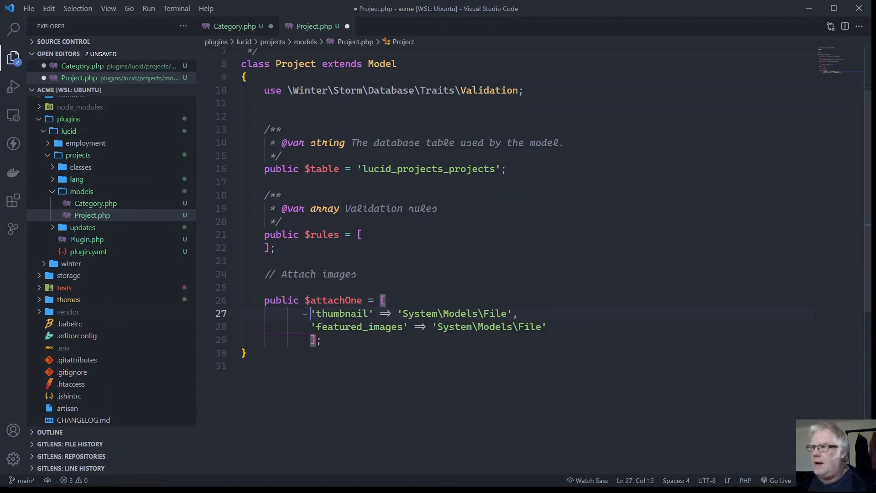
{"action": "key", "text": "BackSpace"}
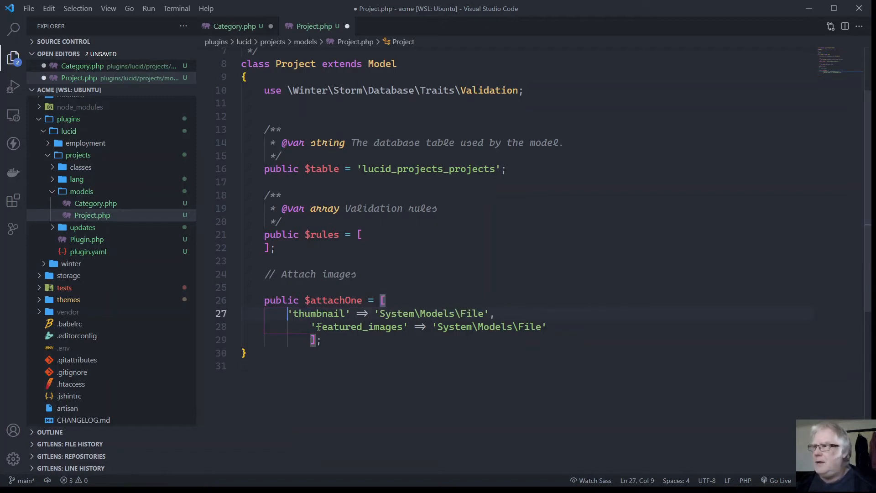
{"action": "left_click", "coordinate": [311, 327]}
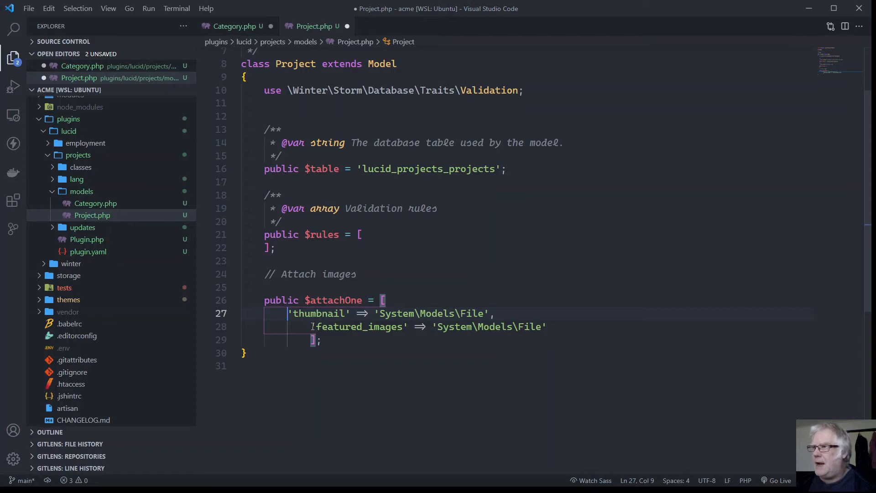
{"action": "key", "text": "BackSpace"}
{"action": "left_click", "coordinate": [310, 340]}
{"action": "key", "text": "BackSpace"}
{"action": "key", "text": "ctrl+s"}
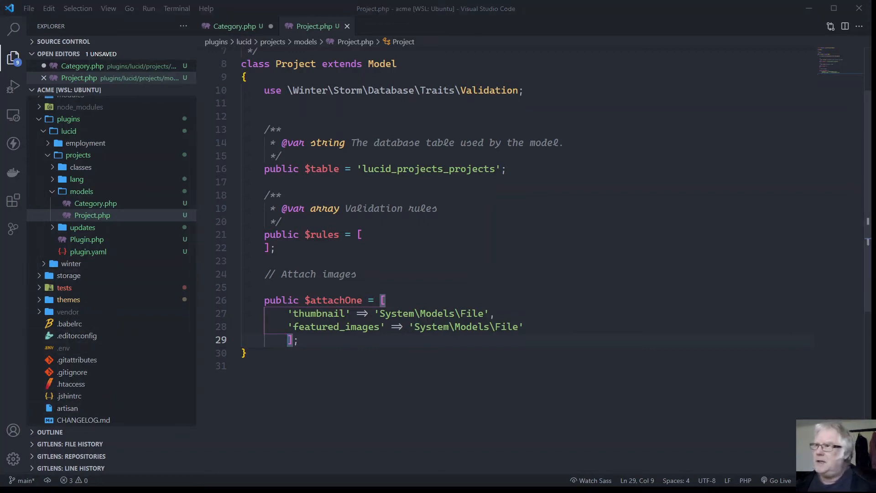
- Add the comment "// Relations" below the $attachOne array in Project.php, separated by a blank line
{"action": "left_click", "coordinate": [318, 341]}
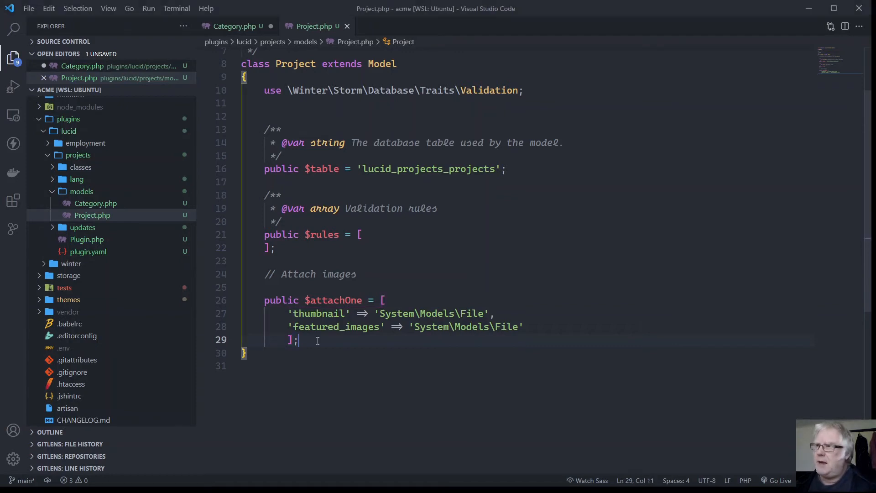
{"action": "key", "text": "Return"}
{"action": "key", "text": "Return"}
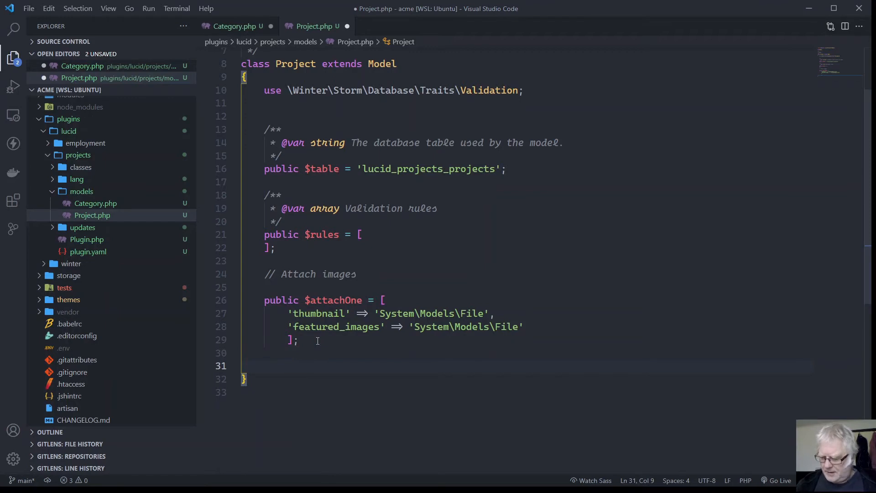
{"action": "type", "text": "// "}
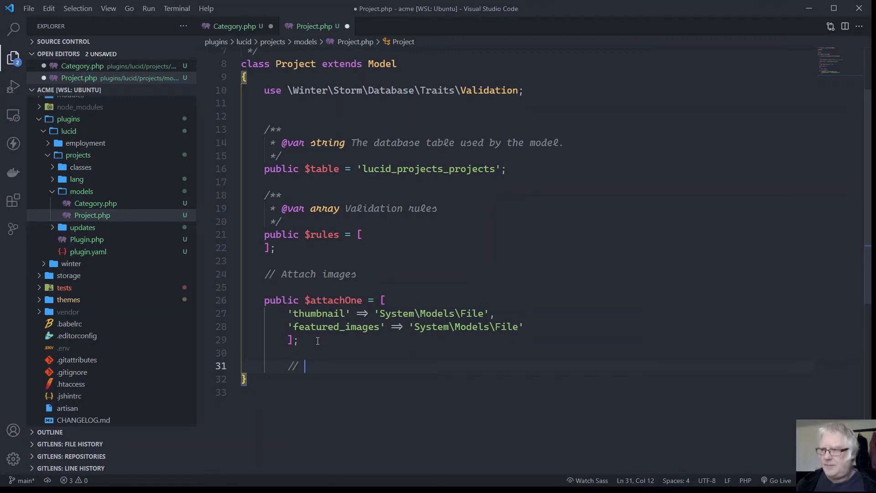
{"action": "type", "text": " Relation"}
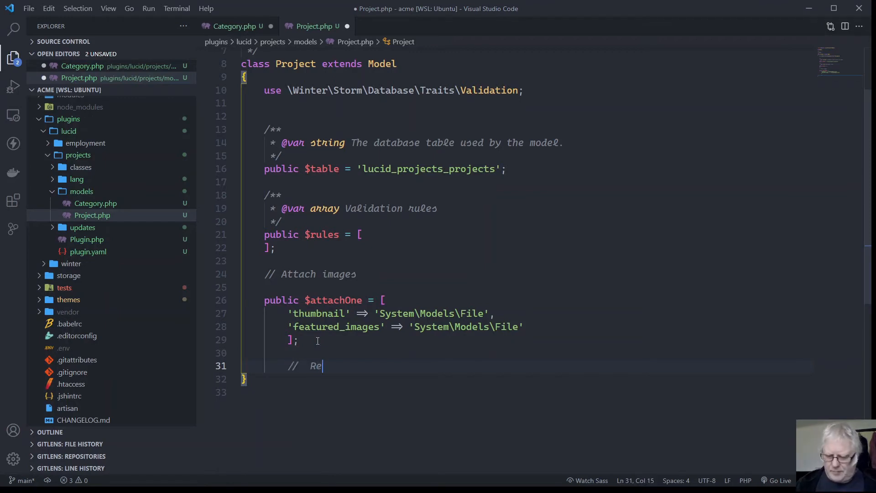
{"action": "type", "text": "s"}
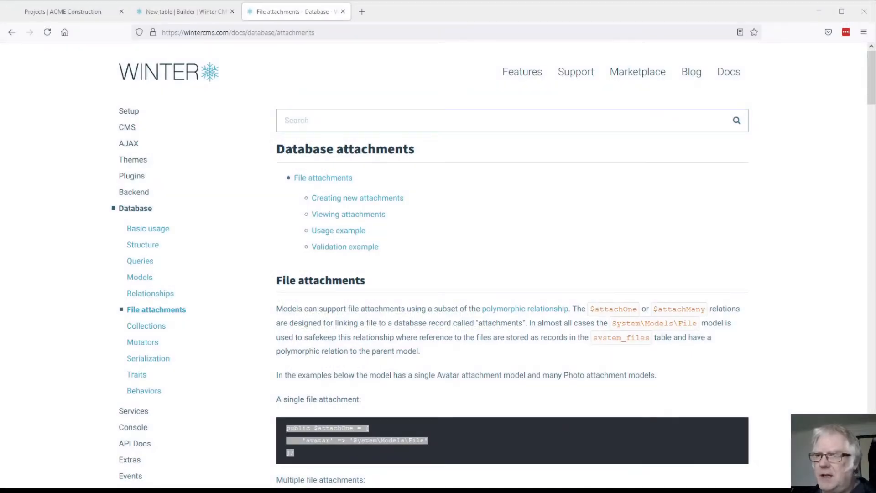
- Switch to the Winter CMS docs in the browser and copy the $hasMany example from the Relationships page's One To Many section
{"action": "left_click", "coordinate": [63, 482]}
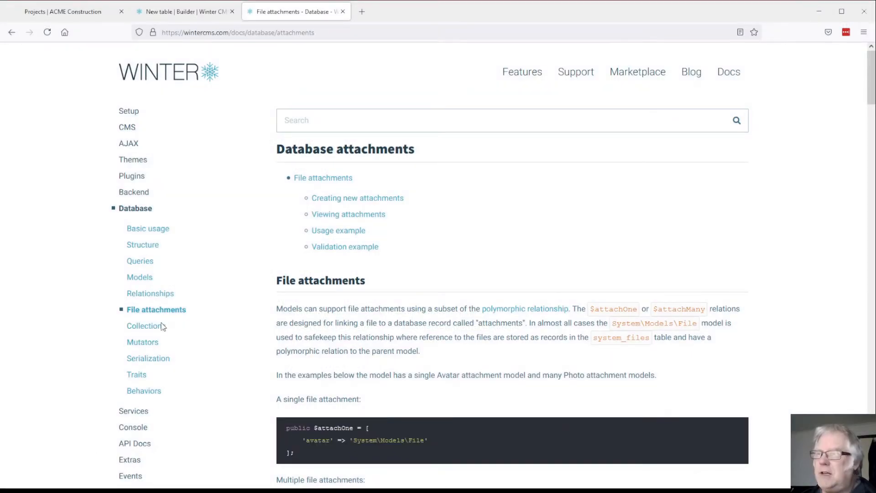
{"action": "left_click", "coordinate": [152, 294]}
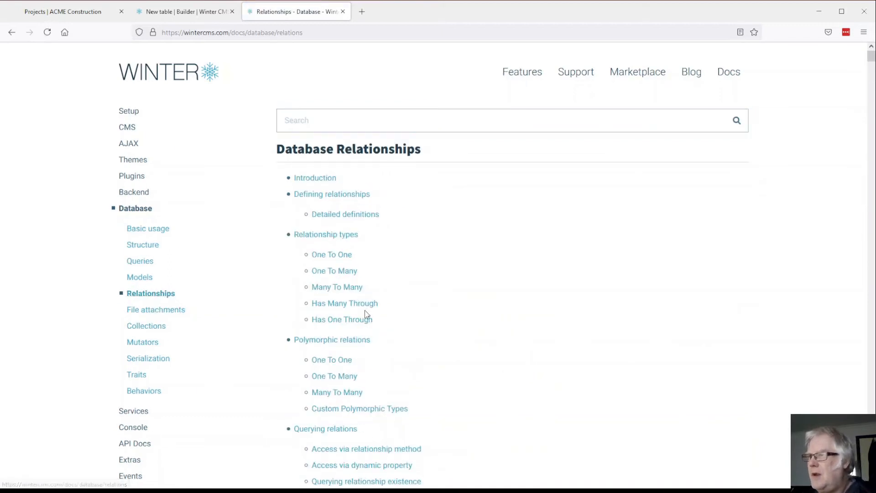
{"action": "left_click", "coordinate": [328, 271]}
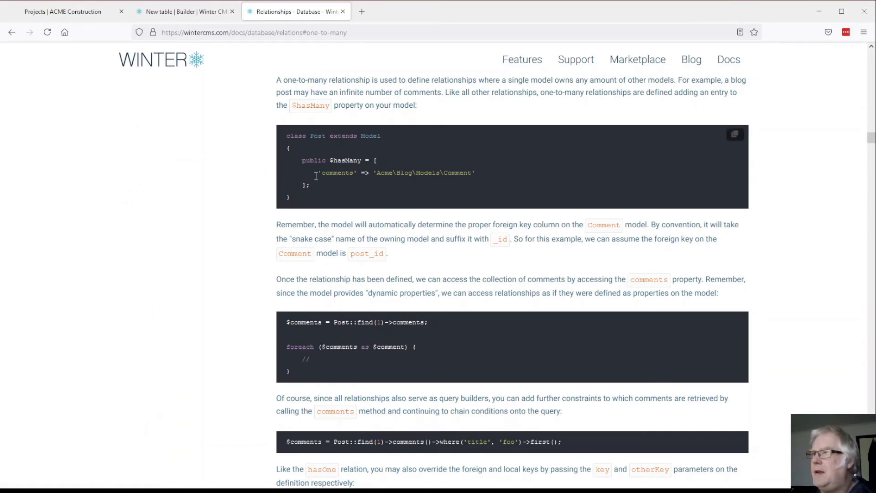
{"action": "left_click_drag", "start_coordinate": [314, 185], "coordinate": [289, 162]}
{"action": "key", "text": "ctrl+c"}
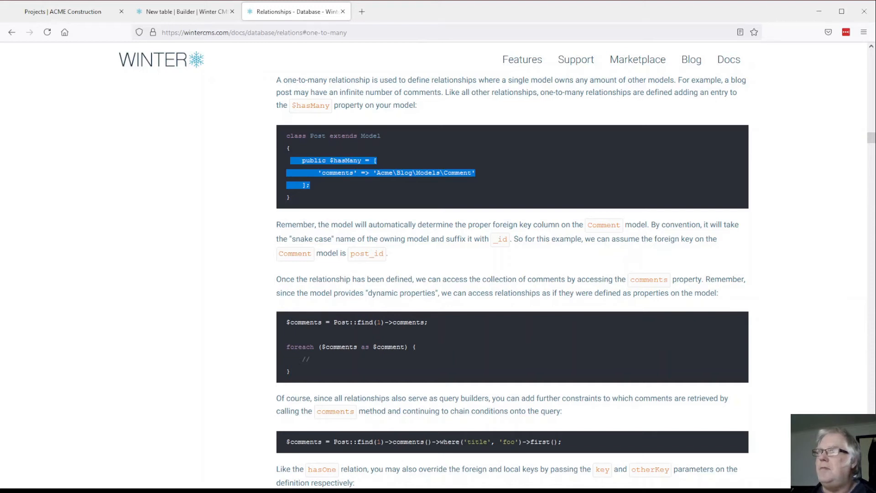
- Back in Visual Studio Code, add a "//Relations" comment below $attachOne in Category.php and paste the copied $hasMany array beneath it
{"action": "key", "text": "alt+Tab"}
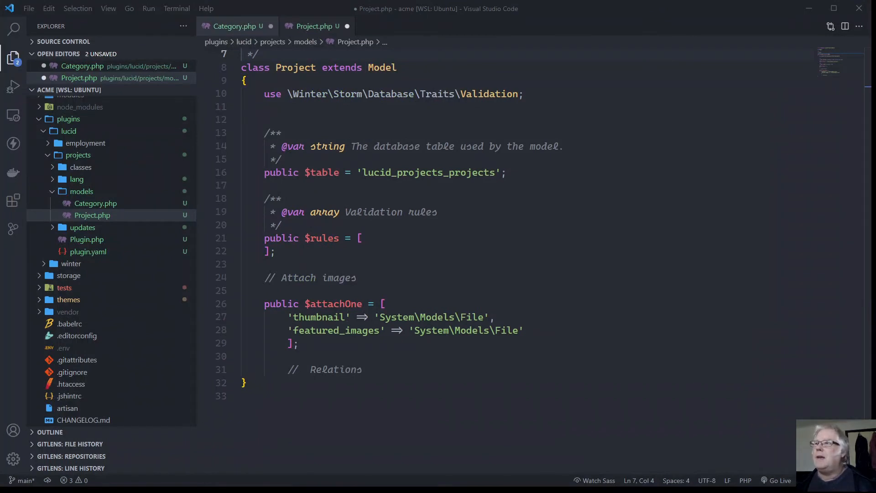
{"action": "left_click", "coordinate": [235, 26]}
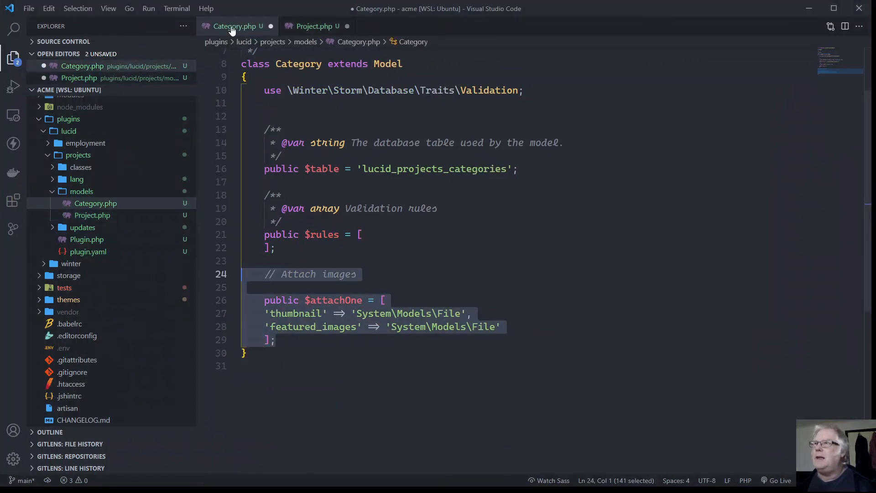
{"action": "left_click", "coordinate": [302, 343]}
{"action": "key", "text": "Return"}
{"action": "key", "text": "Return"}
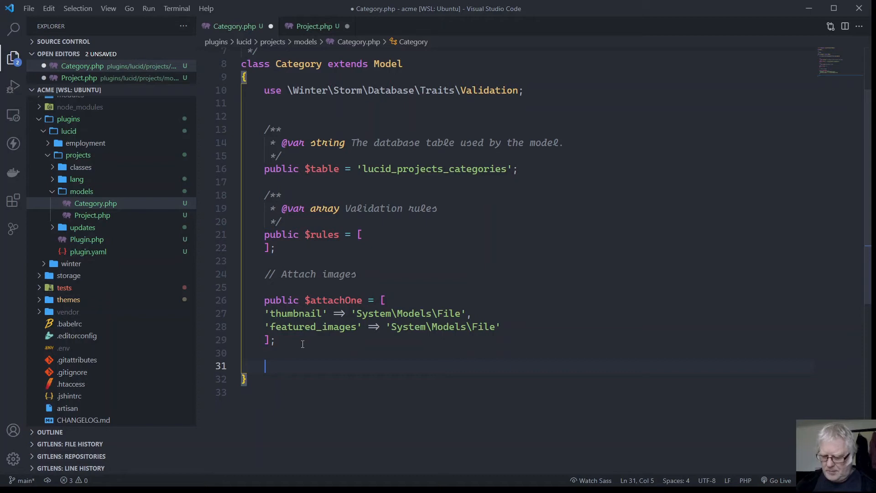
{"action": "type", "text": "//Relations"}
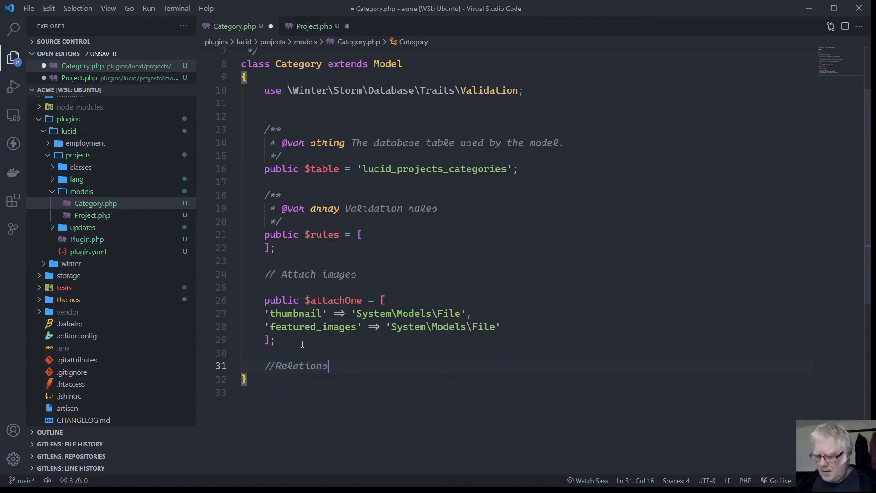
{"action": "key", "text": "ctrl+v"}
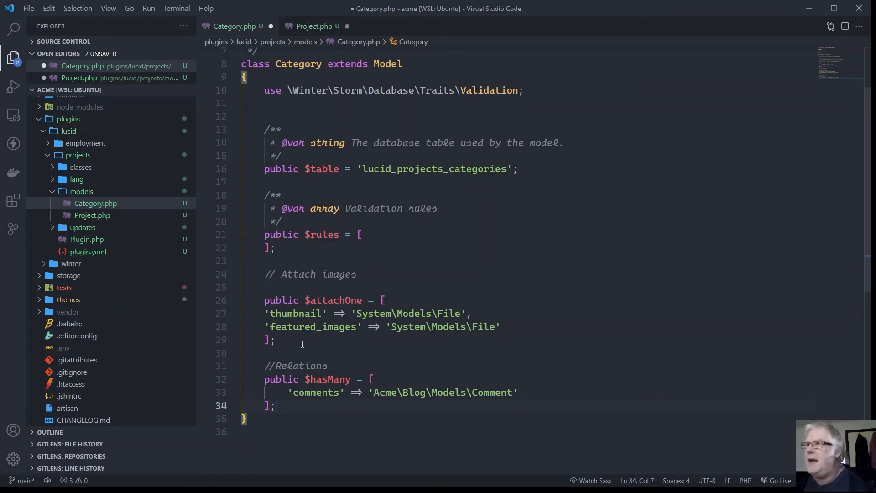
- Rename the comments key in the $hasMany array to projects
{"action": "double_click", "coordinate": [309, 393]}
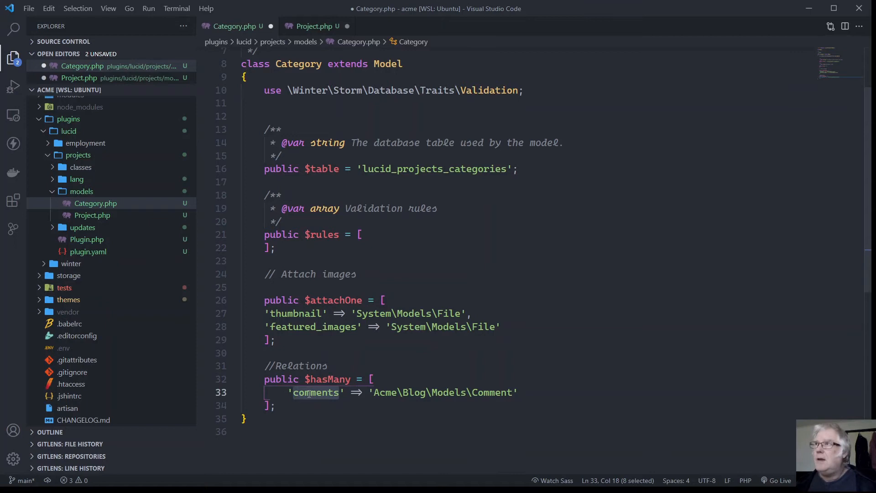
{"action": "type", "text": "p"}
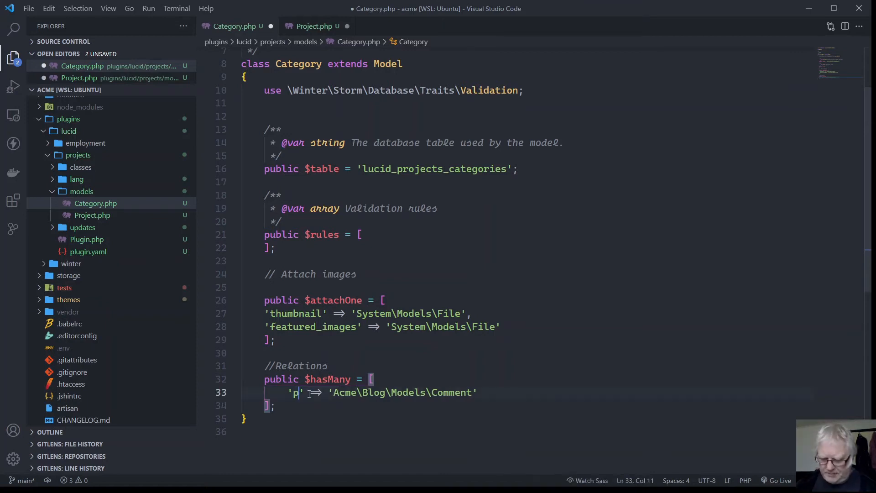
{"action": "type", "text": "rojects"}
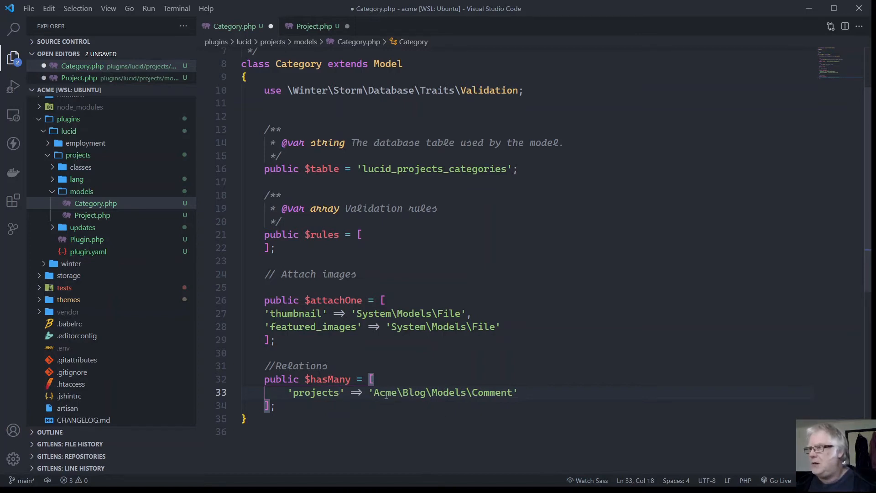
- Copy the Lucid\Projects\Models namespace from the first line of Category.php
{"action": "left_click_drag", "start_coordinate": [387, 392], "coordinate": [492, 391]}
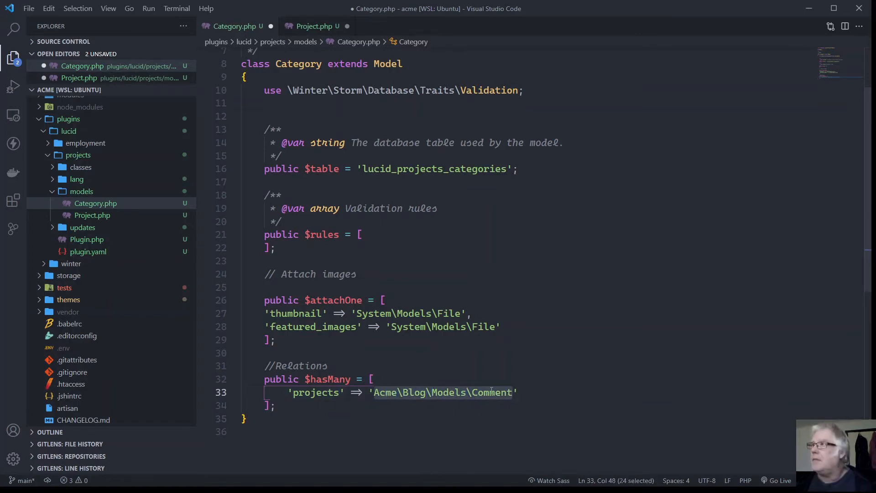
{"action": "scroll", "coordinate": [414, 166], "scroll_direction": "up", "scroll_amount": 2}
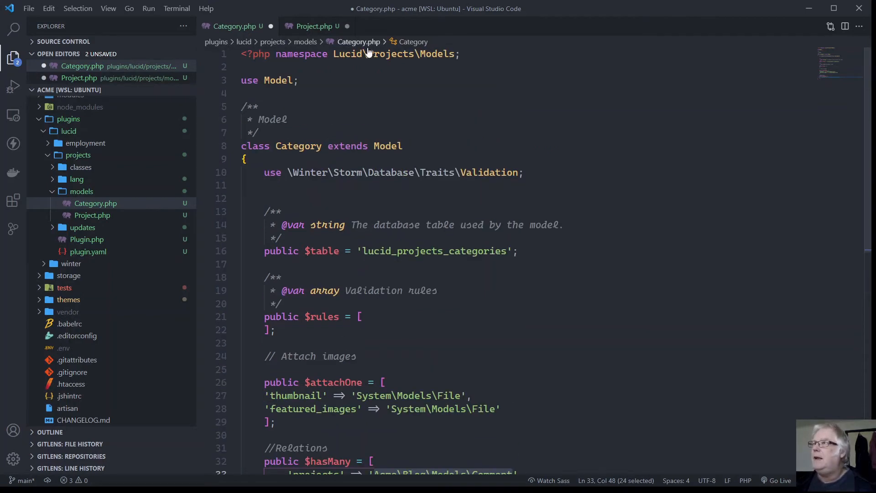
{"action": "left_click", "coordinate": [353, 54]}
{"action": "left_click_drag", "start_coordinate": [353, 54], "coordinate": [432, 54]}
{"action": "left_click", "coordinate": [399, 75]}
{"action": "double_click", "coordinate": [347, 53]}
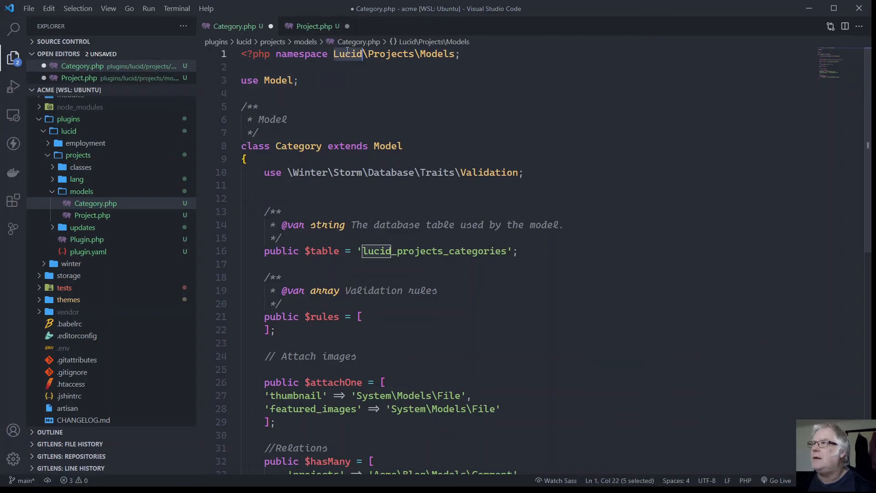
{"action": "left_click_drag", "start_coordinate": [346, 53], "coordinate": [437, 56]}
{"action": "key", "text": "ctrl+c"}
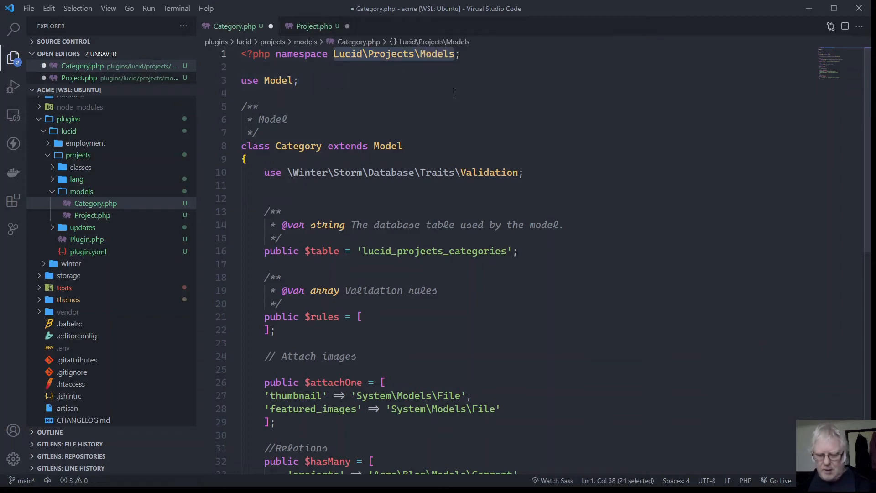
- Replace the projects relation's example class path with the copied namespace and complete it as Lucid\Projects\Models\Project
{"action": "scroll", "coordinate": [507, 218], "scroll_direction": "down", "scroll_amount": 3}
{"action": "double_click", "coordinate": [384, 365]}
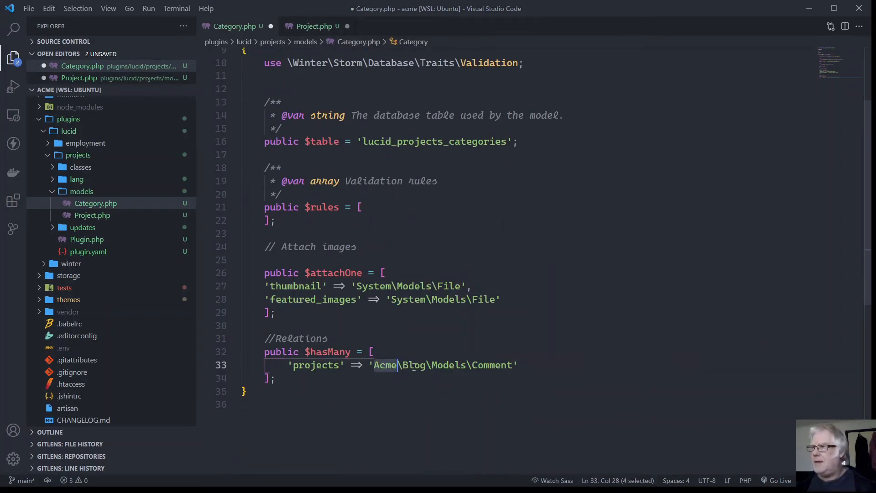
{"action": "left_click_drag", "start_coordinate": [384, 364], "coordinate": [487, 368]}
{"action": "key", "text": "ctrl+v"}
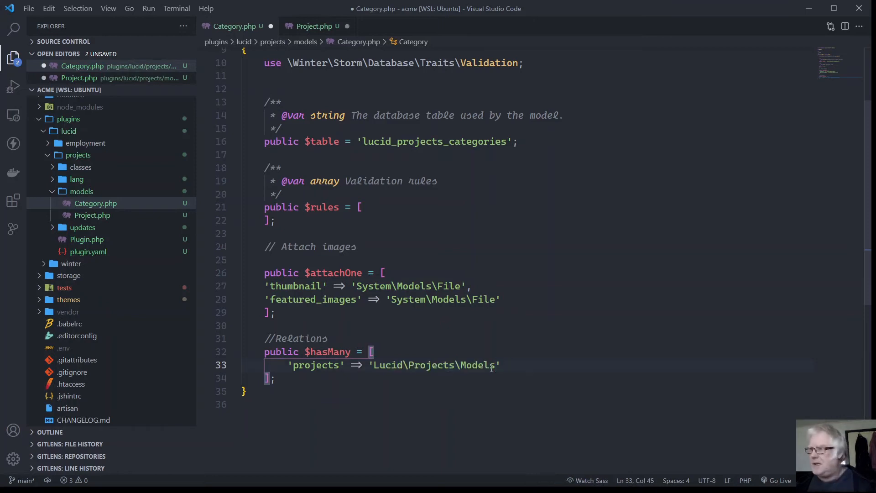
{"action": "type", "text": "\\"}
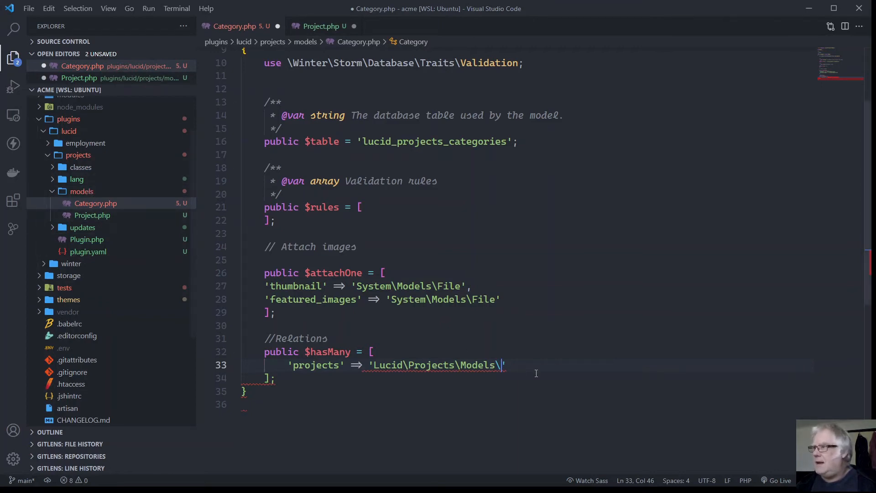
{"action": "type", "text": "Pro"}
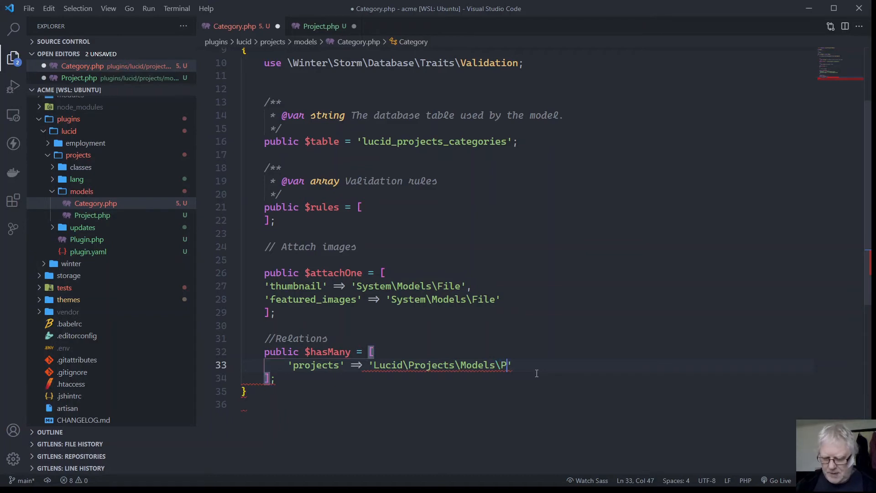
{"action": "type", "text": "ject"}
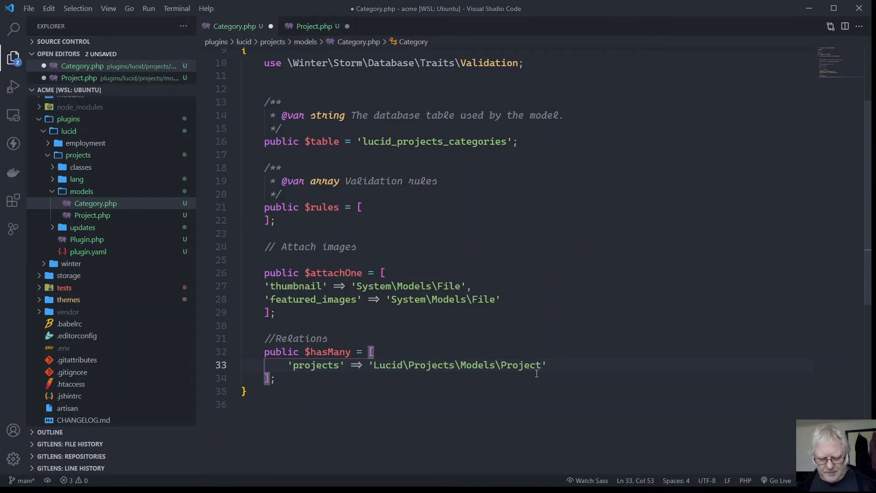
{"action": "key", "text": "ctrl+s"}
- Remove the blank line between the "Attach images" comment and $attachOne in Category.php, and save the file
{"action": "left_click", "coordinate": [291, 260]}
{"action": "key", "text": "Delete"}
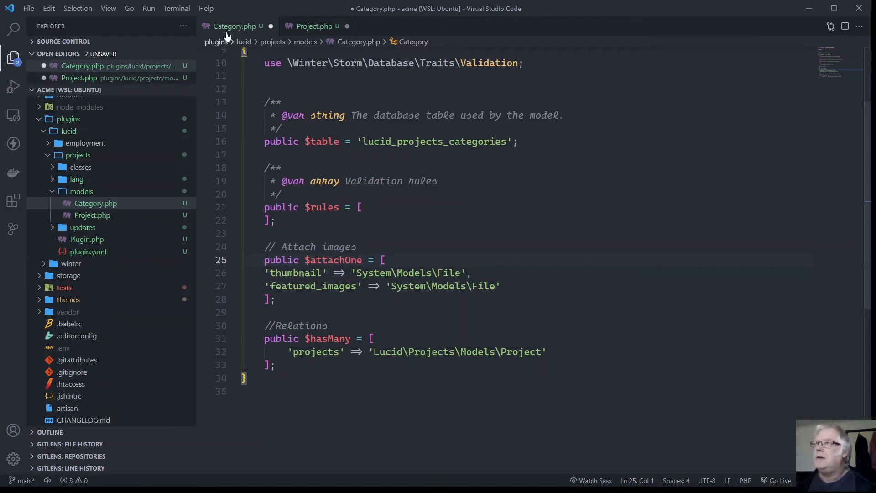
{"action": "key", "text": "ctrl+s"}
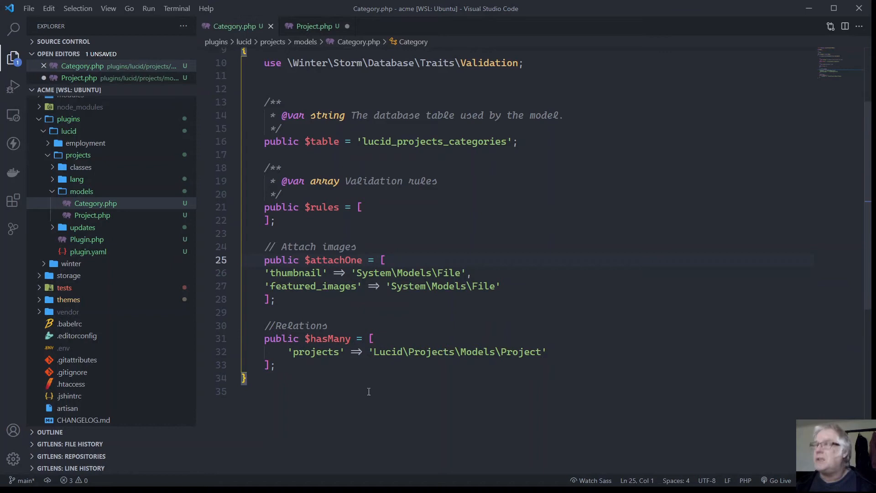
- Bring up Project.php, switch to the browser's Winter CMS relationships documentation, and select the $belongsTo array in the inverse relation example
{"action": "left_click", "coordinate": [308, 27]}
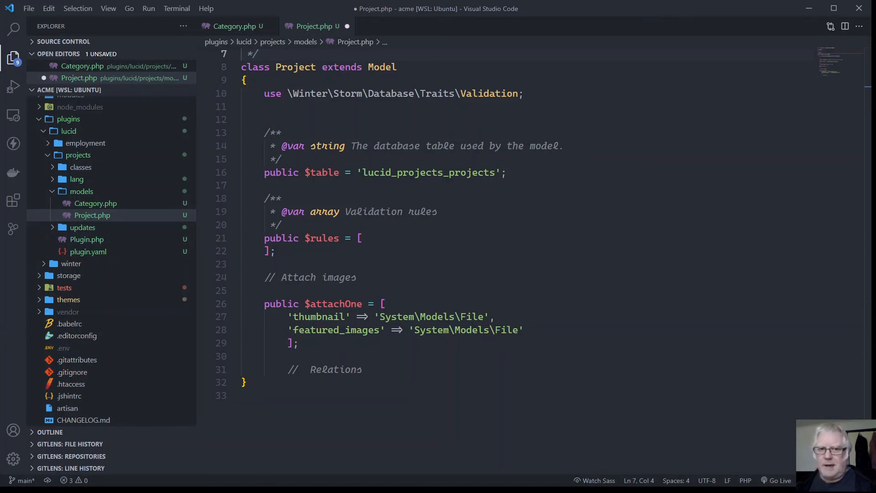
{"action": "key", "text": "alt+Tab"}
{"action": "left_click", "coordinate": [133, 473]}
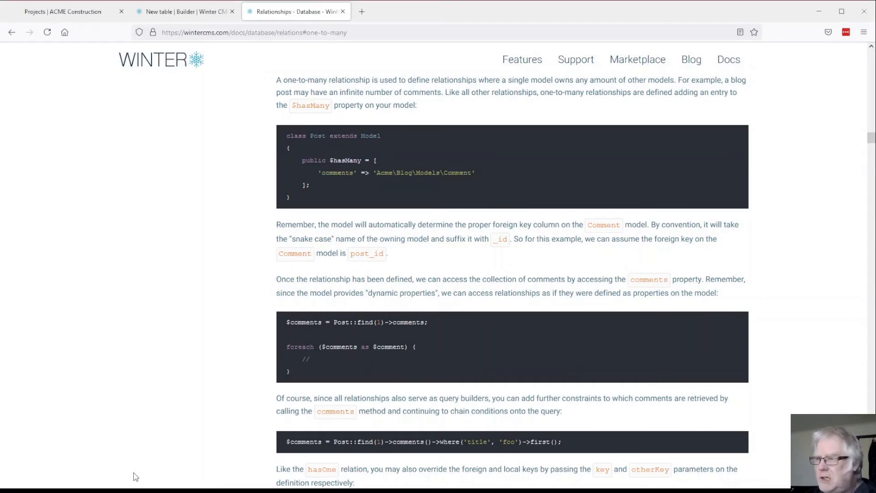
{"action": "scroll", "coordinate": [229, 329], "scroll_direction": "down", "scroll_amount": 1}
{"action": "scroll", "coordinate": [229, 333], "scroll_direction": "down", "scroll_amount": 8}
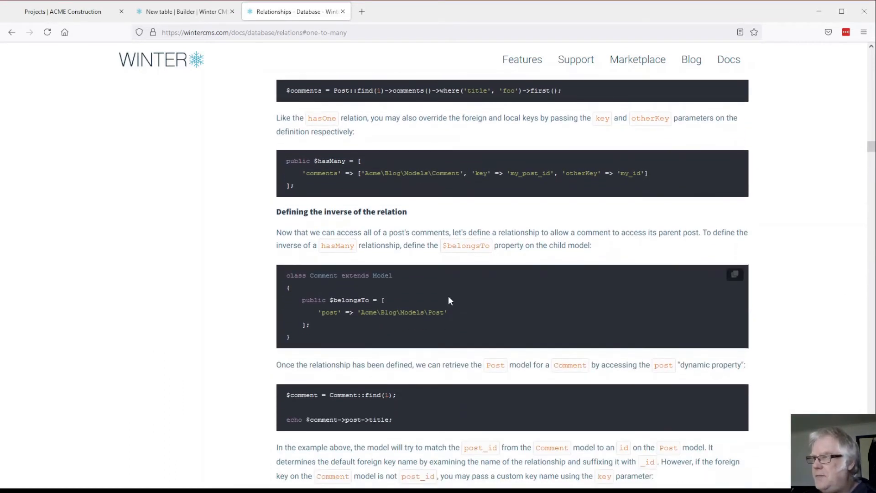
{"action": "left_click_drag", "start_coordinate": [311, 325], "coordinate": [283, 305]}
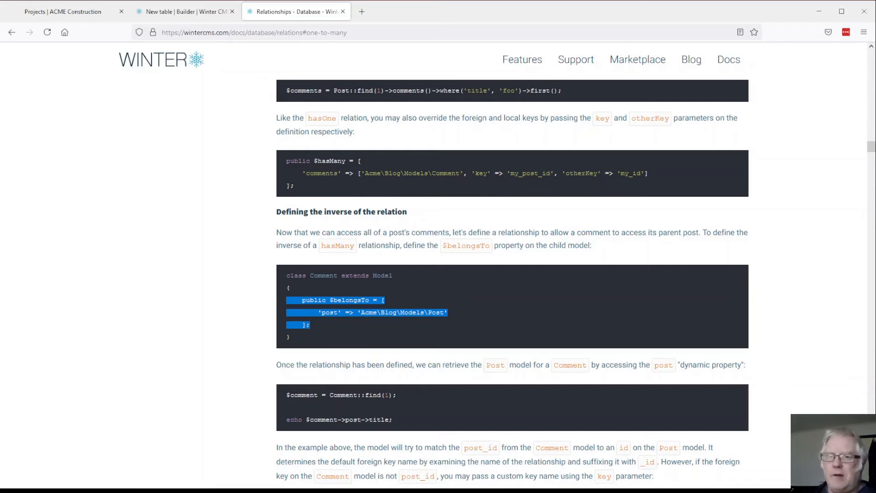
- In the Builder, add a Text control to Category's fields.yaml form with field name title and label Title
{"action": "key", "text": "ctrl+shift+Tab"}
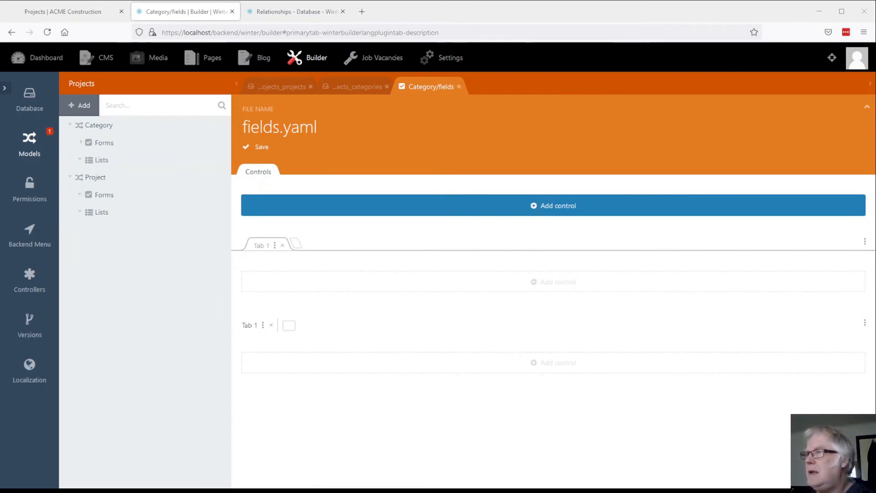
{"action": "left_click", "coordinate": [524, 211]}
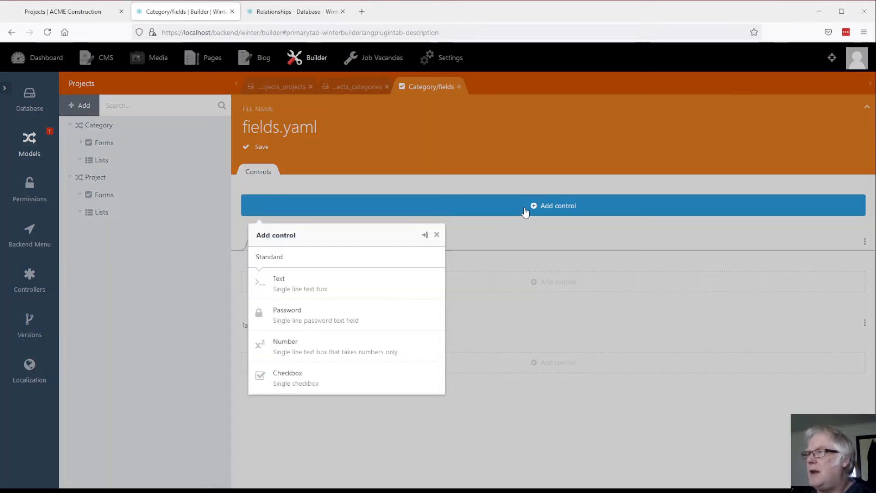
{"action": "left_click", "coordinate": [293, 283]}
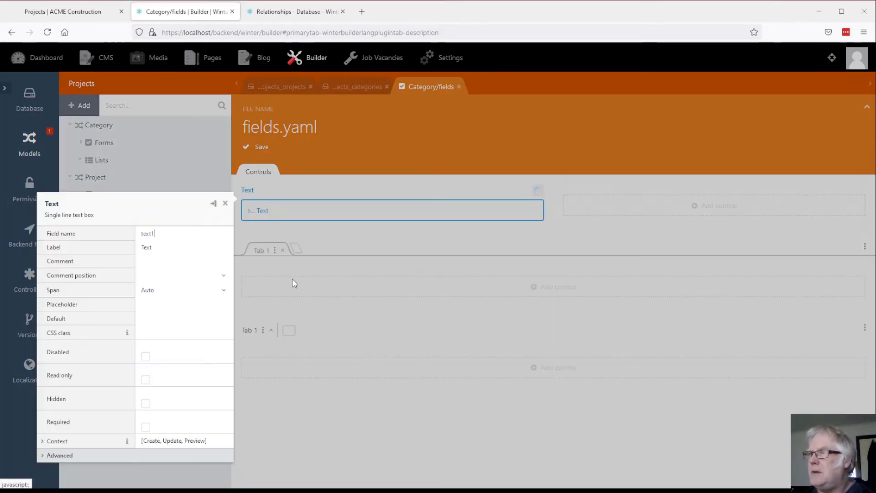
{"action": "type", "text": "ti"}
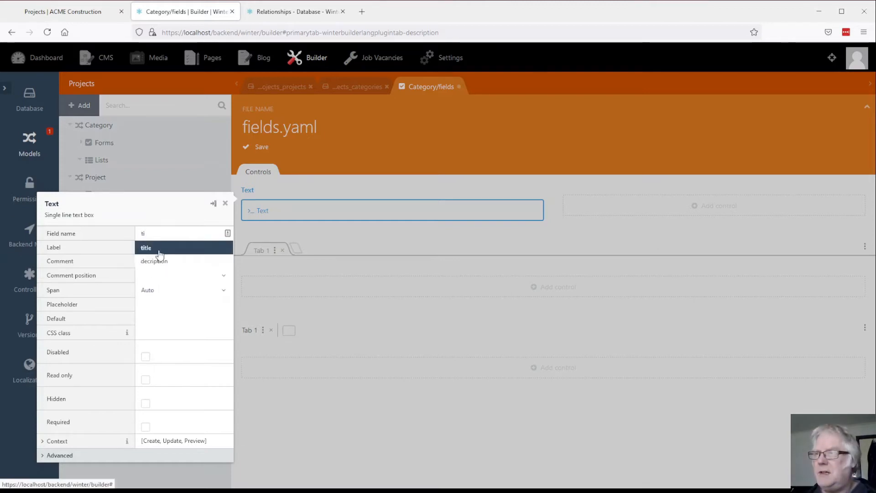
{"action": "left_click", "coordinate": [158, 252]}
{"action": "key", "text": "Tab"}
{"action": "type", "text": "Ti"}
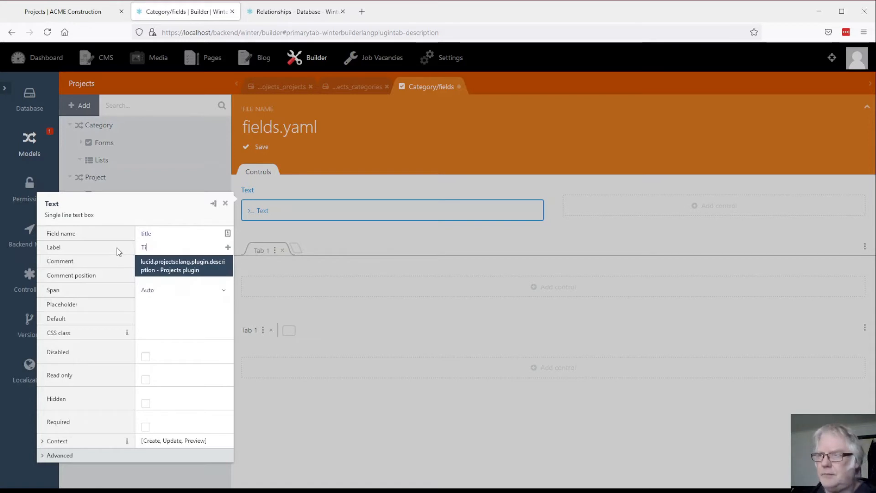
{"action": "type", "text": "tle"}
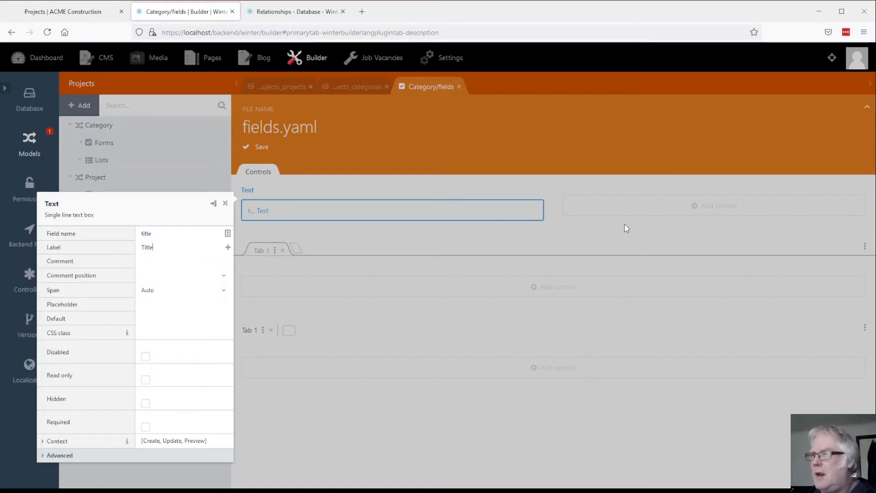
{"action": "left_click", "coordinate": [640, 211]}
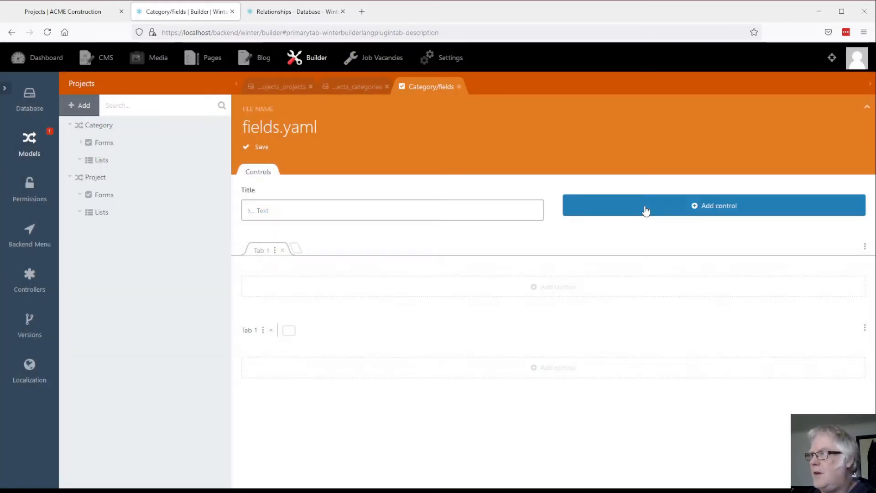
- Add a second Text control beside Title with field name slug and label Slug
{"action": "left_click", "coordinate": [701, 213]}
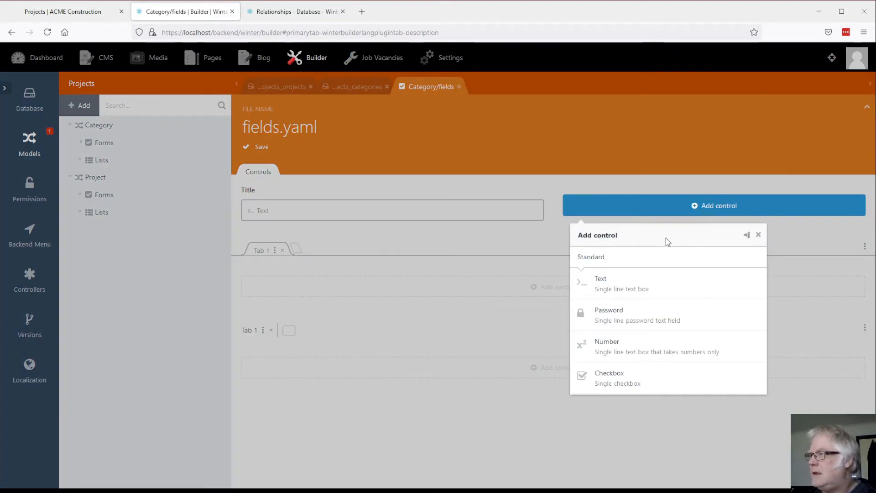
{"action": "left_click", "coordinate": [632, 280]}
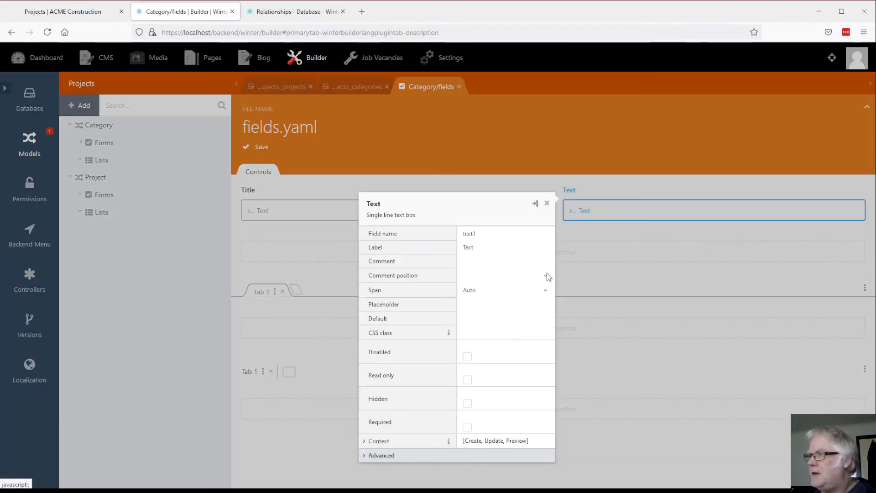
{"action": "type", "text": "s"}
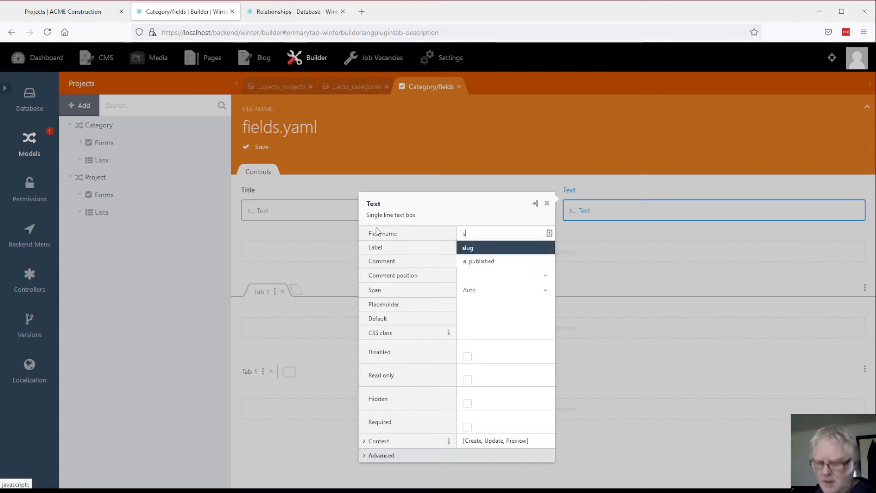
{"action": "left_click", "coordinate": [476, 250]}
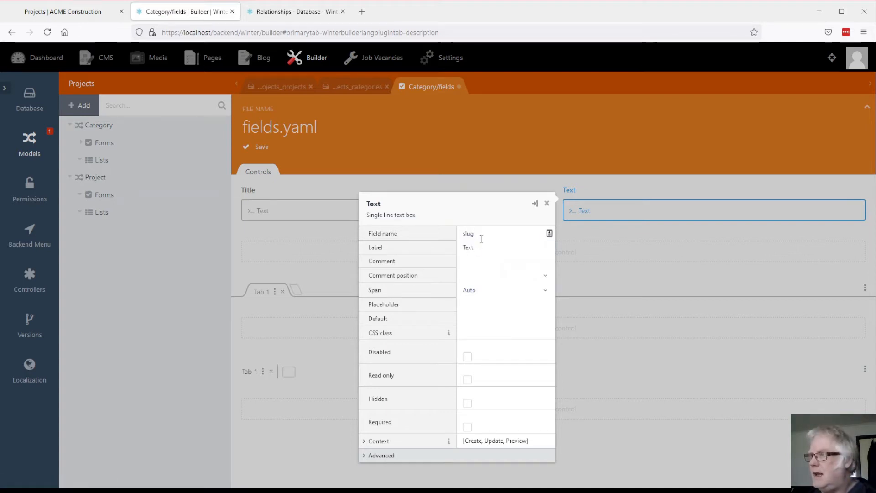
{"action": "key", "text": "Tab"}
{"action": "type", "text": "Slu"}
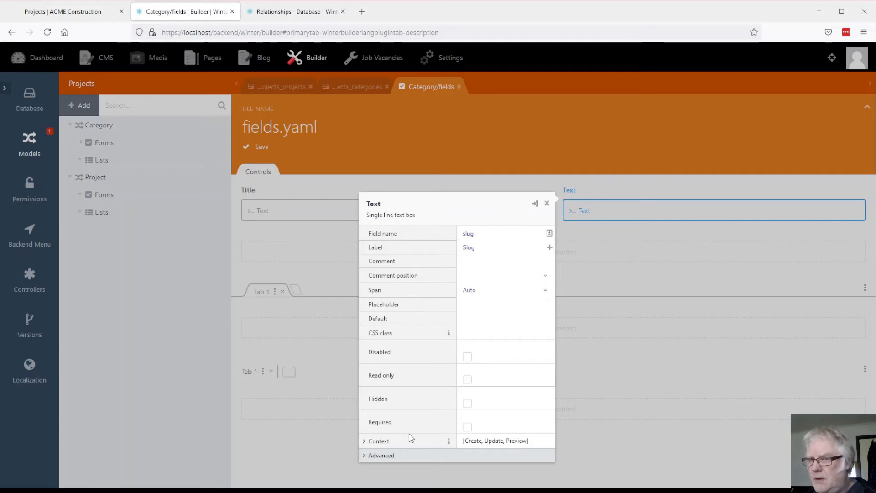
- Set the slug control's advanced preset to use the title field with type Slug
{"action": "left_click", "coordinate": [380, 455]}
{"action": "scroll", "coordinate": [484, 407], "scroll_direction": "down", "scroll_amount": 1}
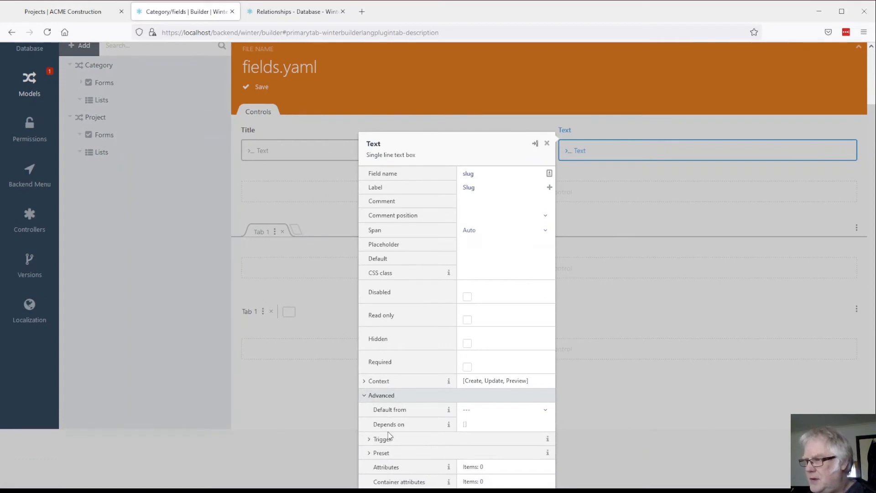
{"action": "left_click", "coordinate": [380, 454]}
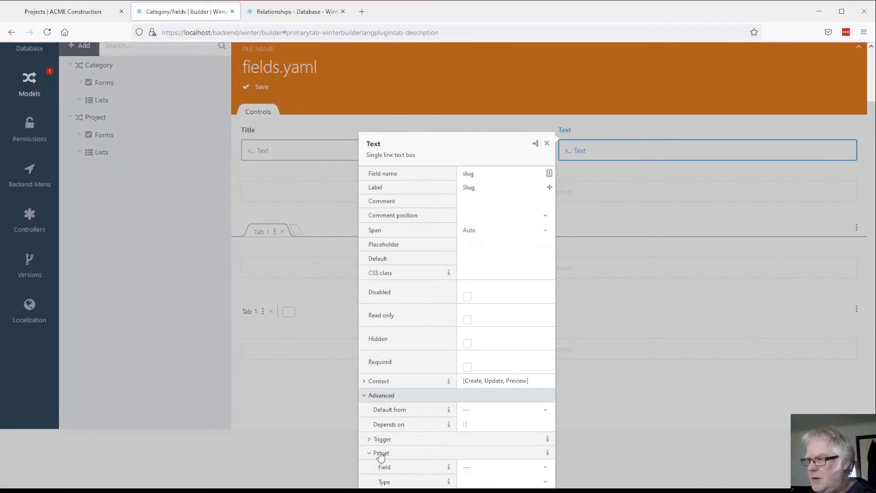
{"action": "scroll", "coordinate": [502, 454], "scroll_direction": "down", "scroll_amount": 1}
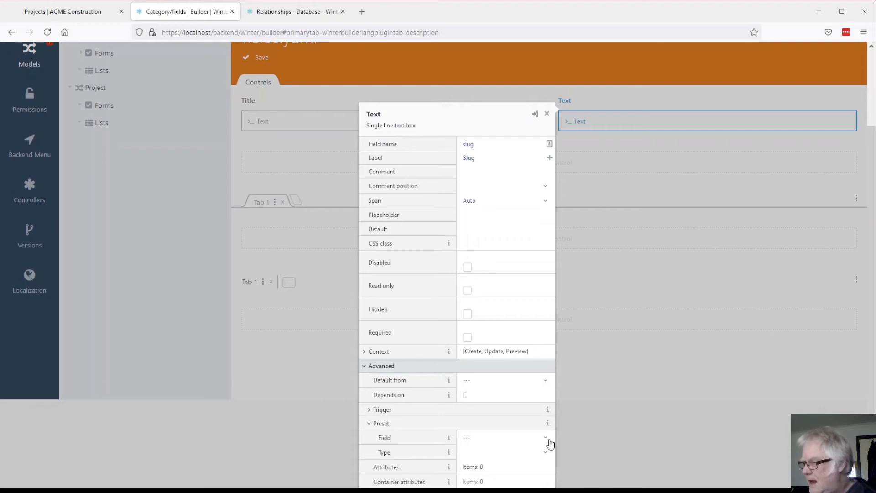
{"action": "left_click", "coordinate": [550, 443]}
{"action": "left_click", "coordinate": [507, 425]}
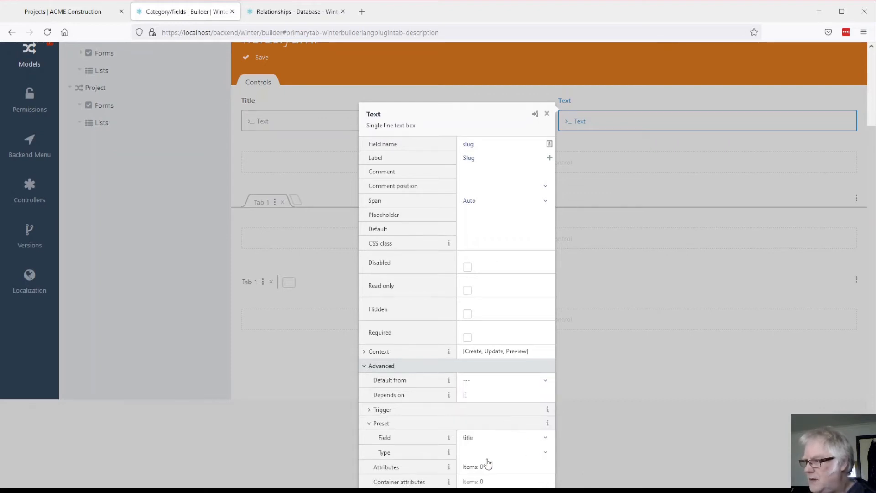
{"action": "left_click", "coordinate": [473, 458]}
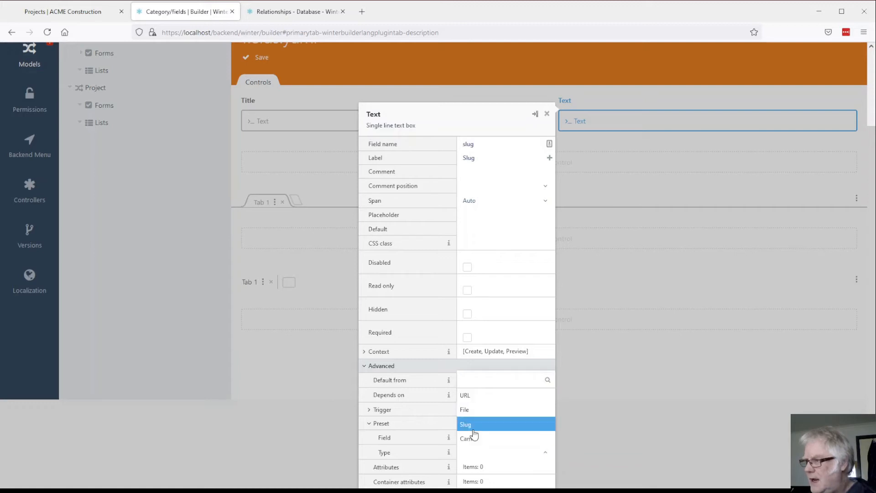
{"action": "left_click", "coordinate": [473, 431]}
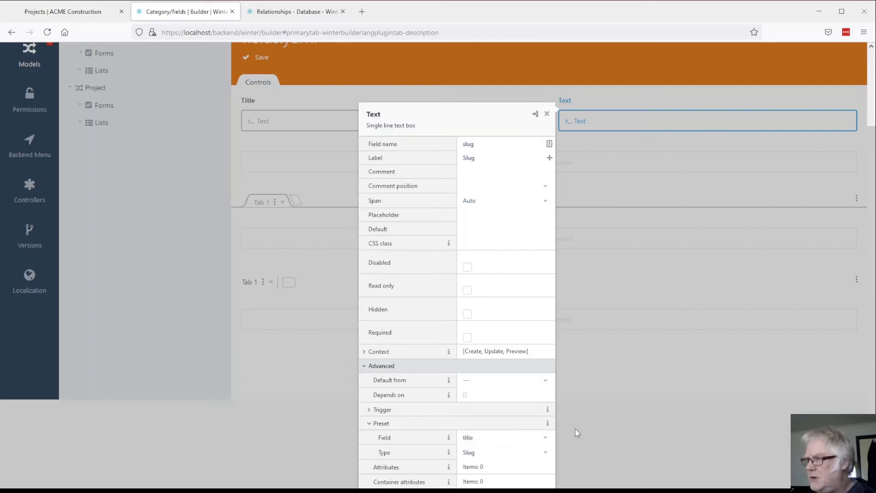
{"action": "left_click", "coordinate": [611, 375]}
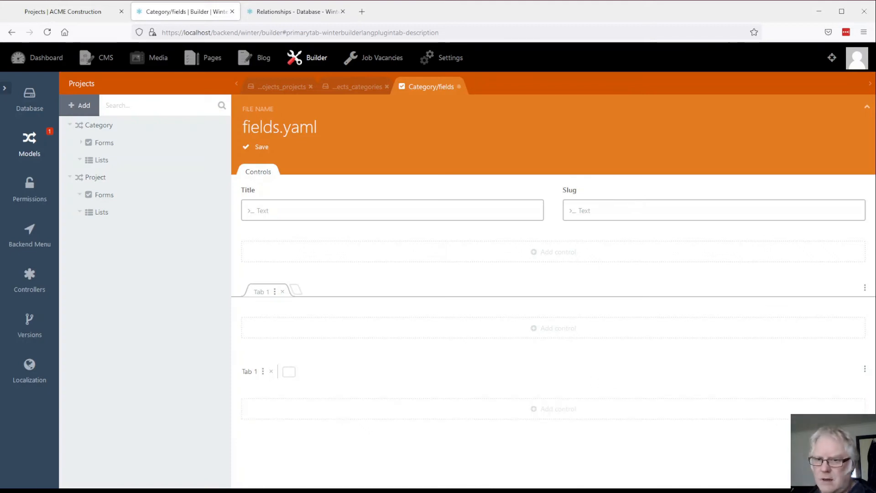
- Add a Rich editor control below Title and Slug with field name excerpt and label Excerpt
{"action": "left_click", "coordinate": [547, 254]}
{"action": "scroll", "coordinate": [357, 386], "scroll_direction": "down", "scroll_amount": 5}
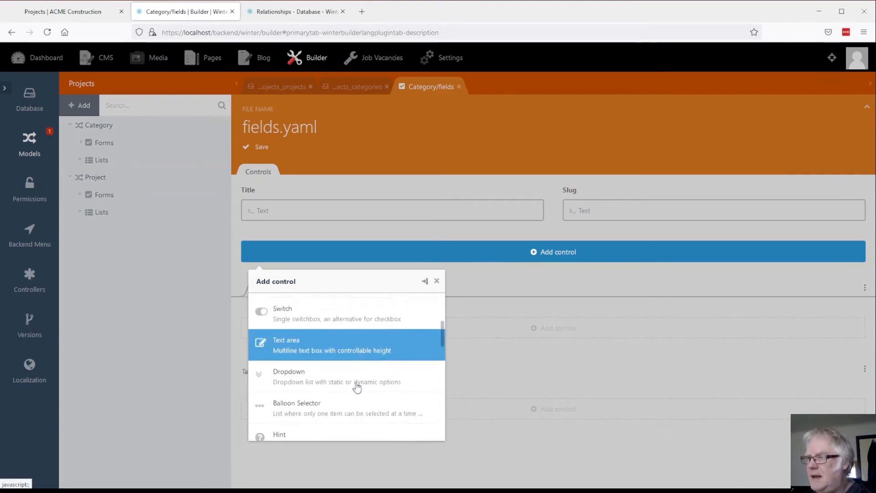
{"action": "scroll", "coordinate": [357, 385], "scroll_direction": "down", "scroll_amount": 3}
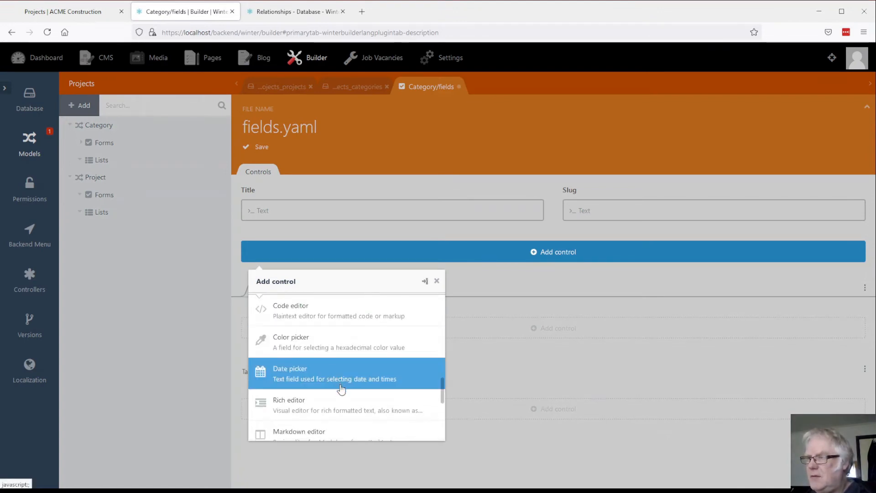
{"action": "left_click", "coordinate": [343, 402]}
{"action": "left_click", "coordinate": [406, 316]}
{"action": "left_click_drag", "start_coordinate": [358, 314], "coordinate": [303, 311]}
{"action": "type", "text": "e"}
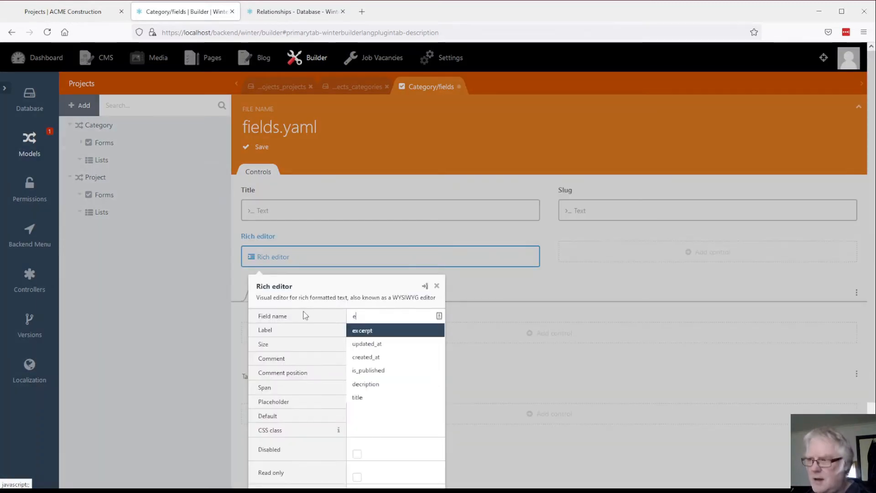
{"action": "left_click", "coordinate": [364, 336]}
{"action": "key", "text": "Tab"}
{"action": "type", "text": "Ex"}
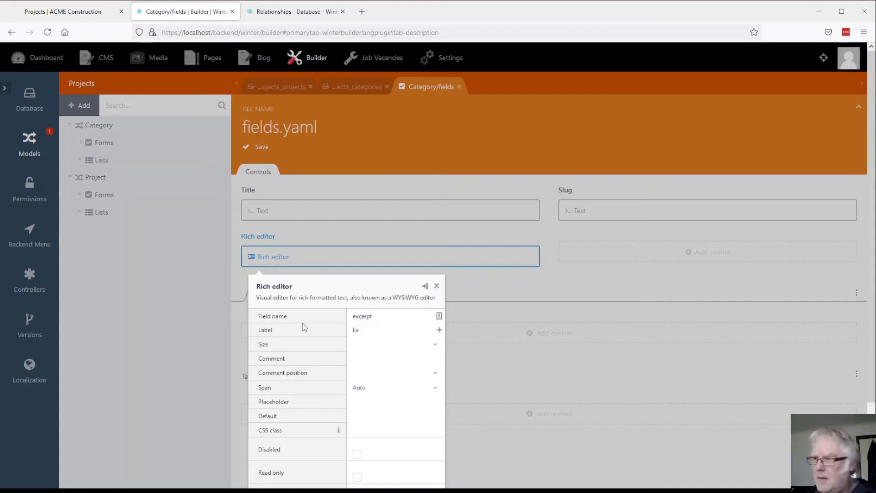
{"action": "type", "text": "cerpt"}
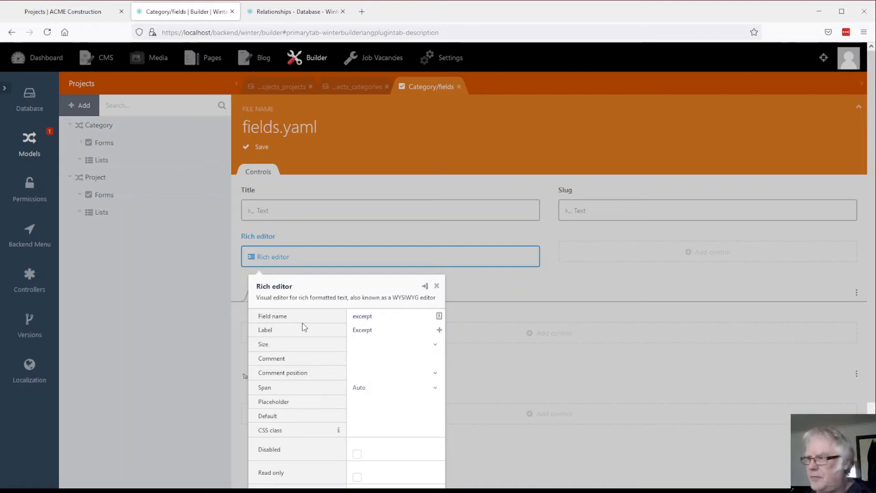
- Set the Excerpt rich editor's size to Small and its span to Full
{"action": "left_click", "coordinate": [384, 349]}
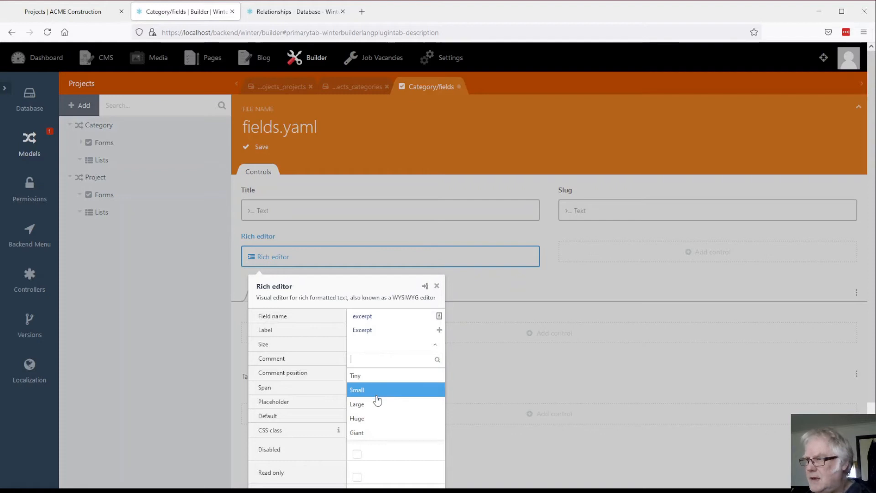
{"action": "left_click", "coordinate": [376, 394]}
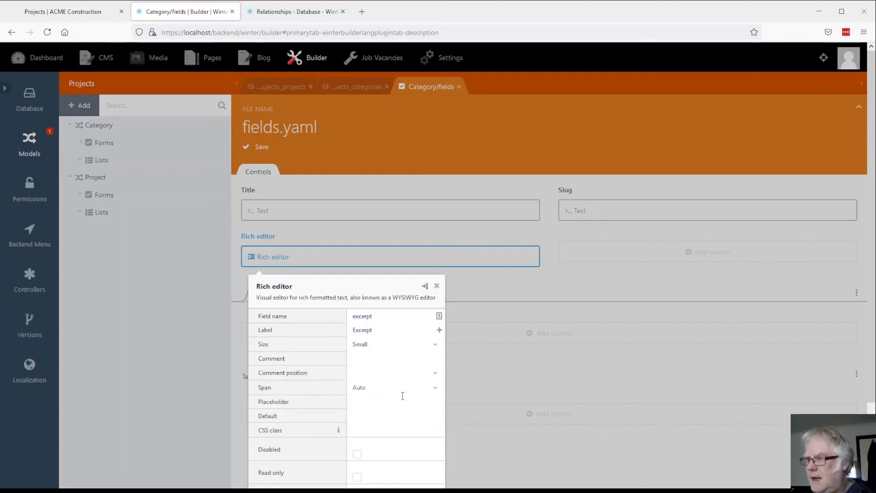
{"action": "left_click", "coordinate": [436, 394]}
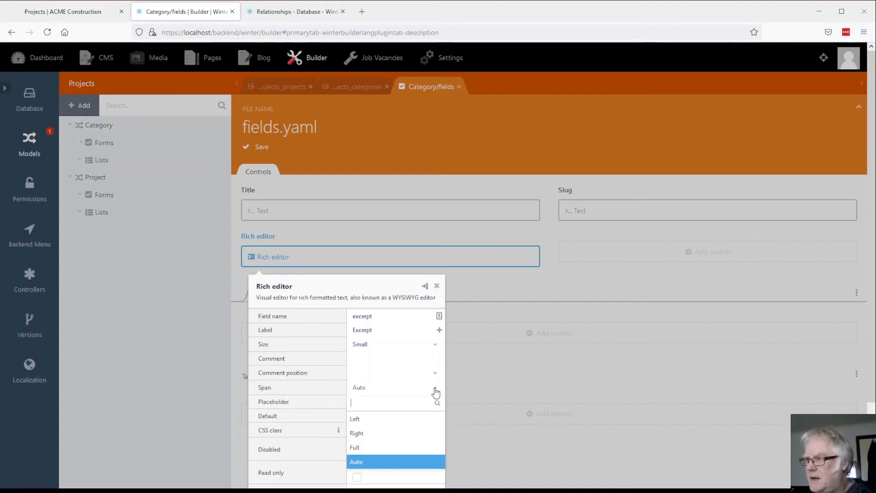
{"action": "left_click", "coordinate": [401, 451]}
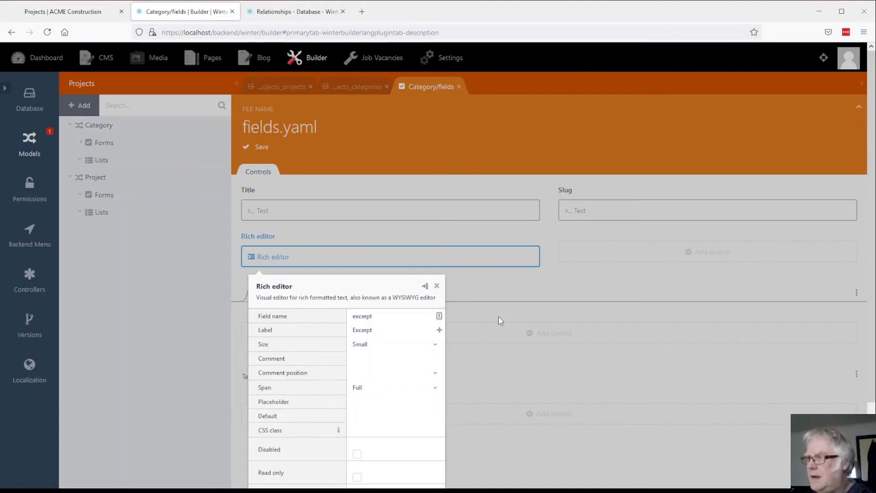
{"action": "left_click", "coordinate": [499, 297]}
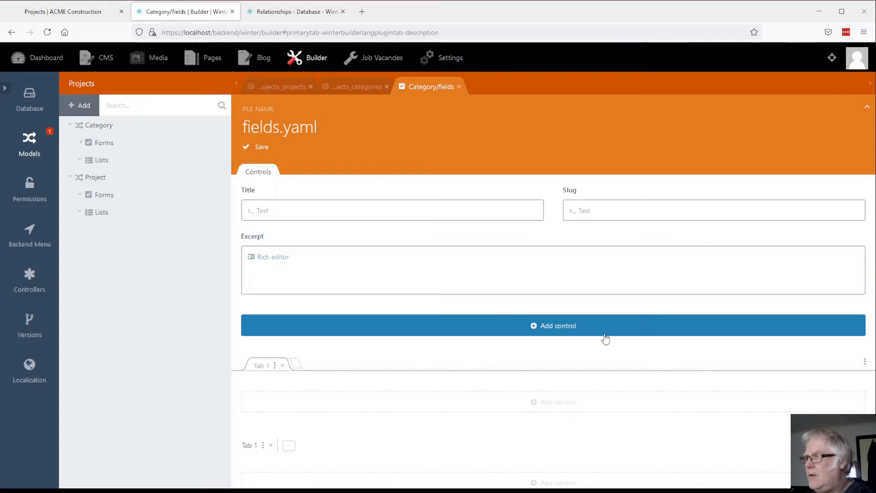
- Add a Rich editor control below Excerpt with field name decription and label Description
{"action": "left_click", "coordinate": [564, 328]}
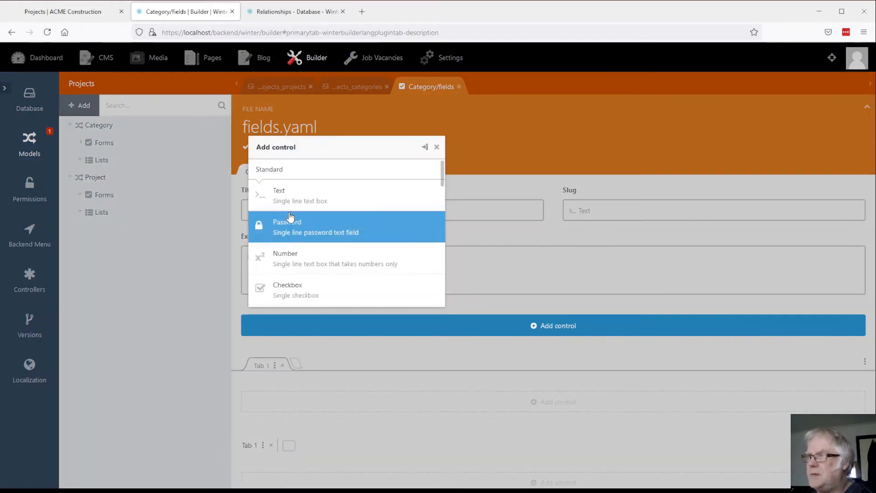
{"action": "scroll", "coordinate": [310, 249], "scroll_direction": "down", "scroll_amount": 10}
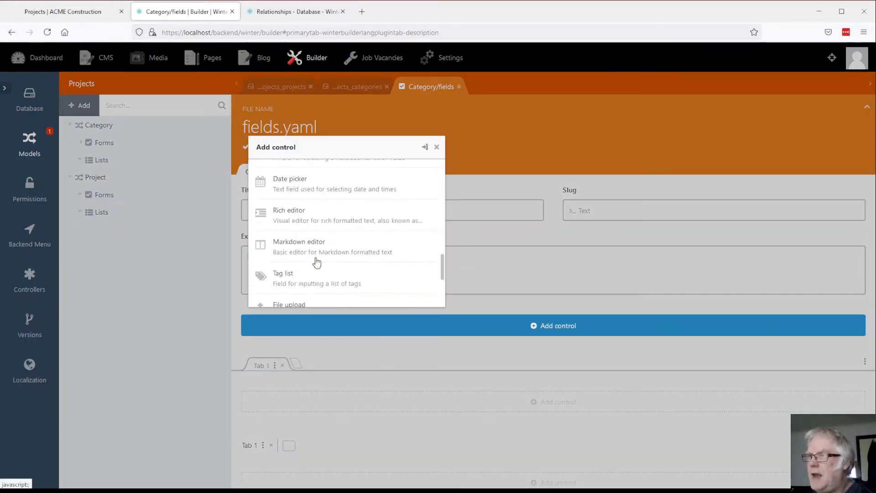
{"action": "left_click", "coordinate": [304, 222]}
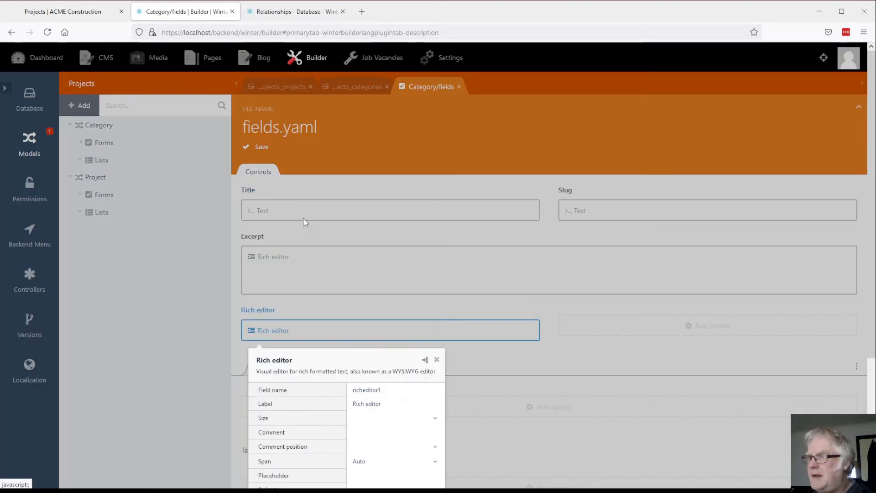
{"action": "left_click_drag", "start_coordinate": [382, 390], "coordinate": [319, 389]}
{"action": "type", "text": "de"}
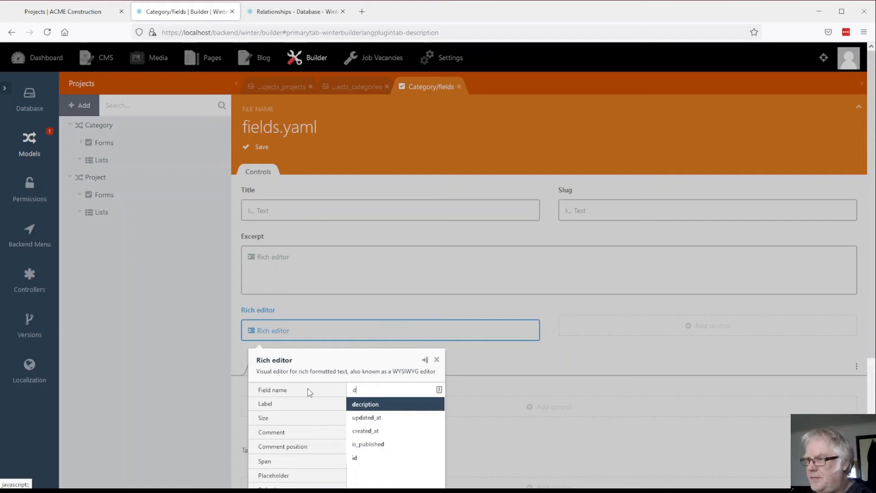
{"action": "left_click", "coordinate": [354, 405]}
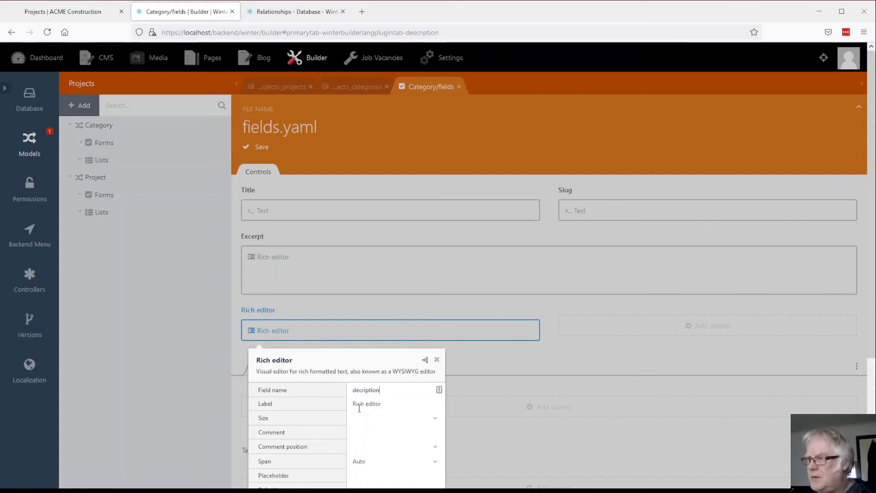
{"action": "left_click_drag", "start_coordinate": [387, 406], "coordinate": [319, 404]}
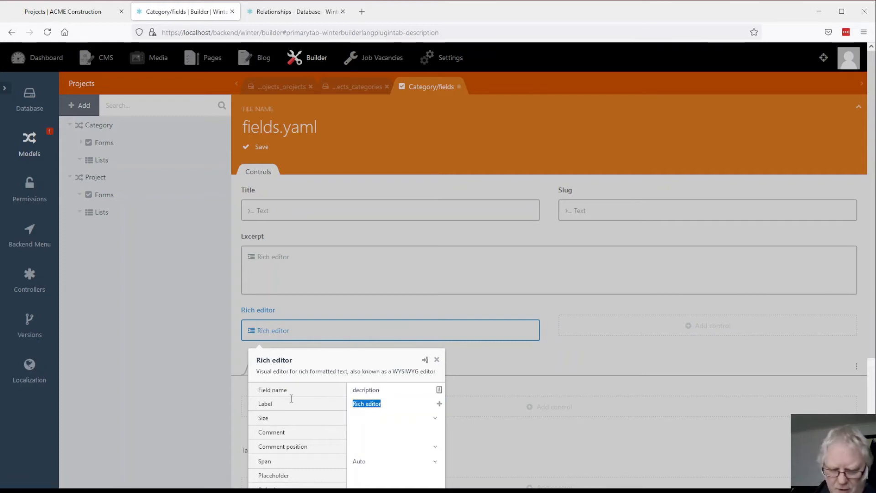
{"action": "type", "text": "Descrip"}
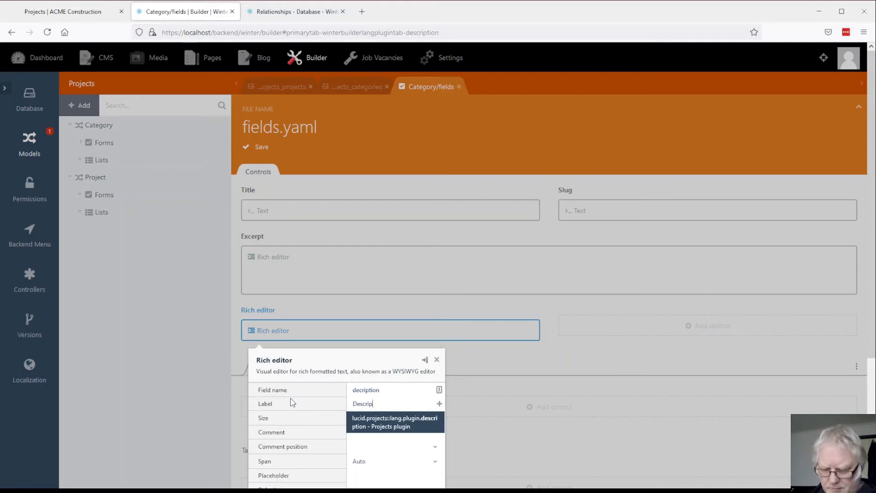
{"action": "type", "text": "tion"}
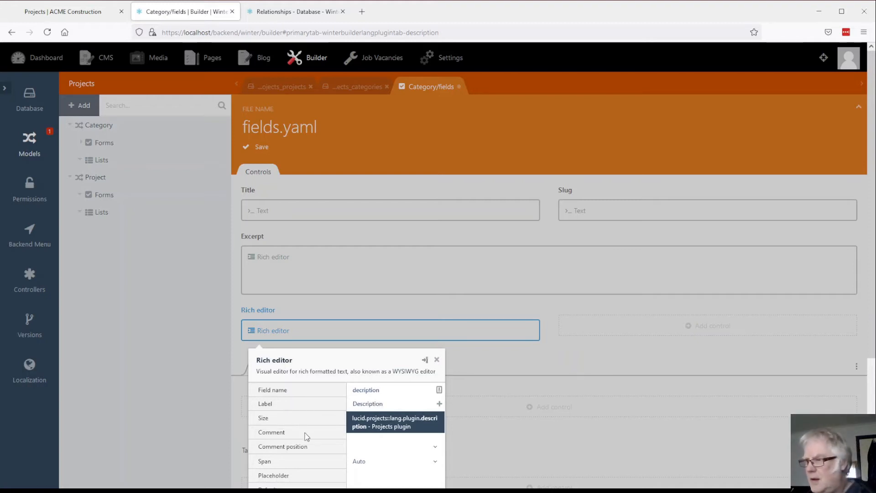
{"action": "left_click", "coordinate": [287, 426]}
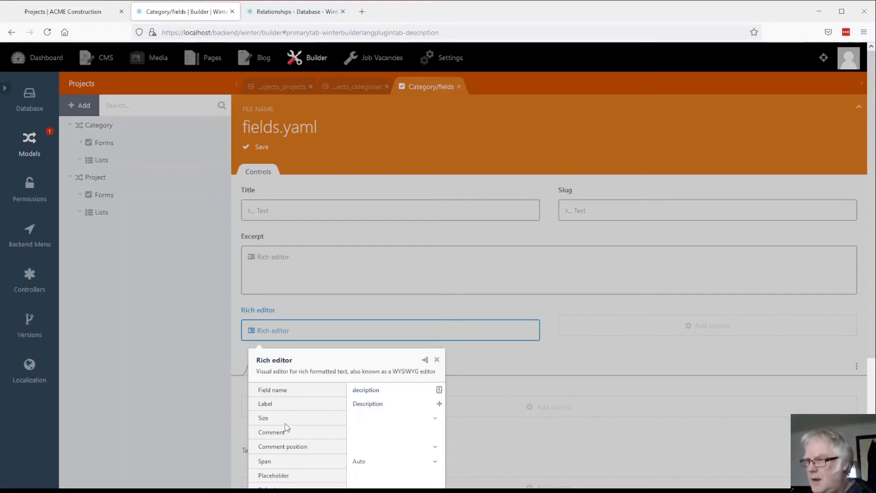
- Set the Description rich editor's size to Large and its span to Full
{"action": "left_click", "coordinate": [433, 418]}
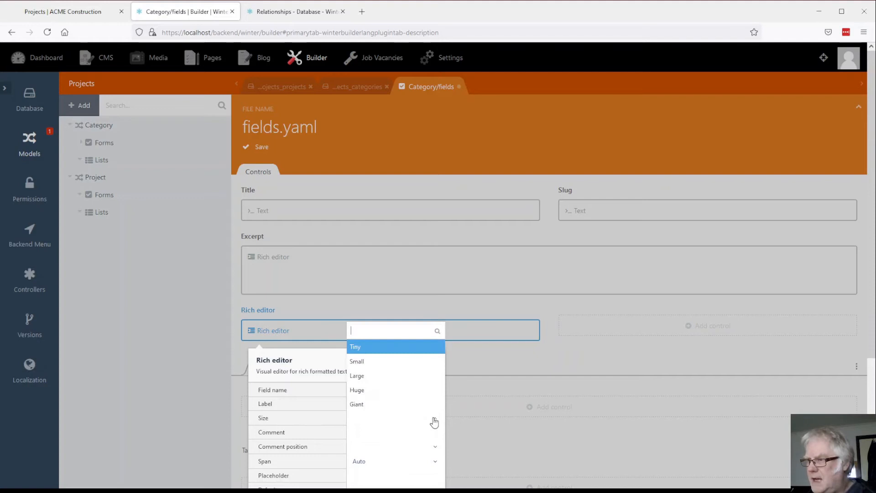
{"action": "left_click", "coordinate": [381, 376]}
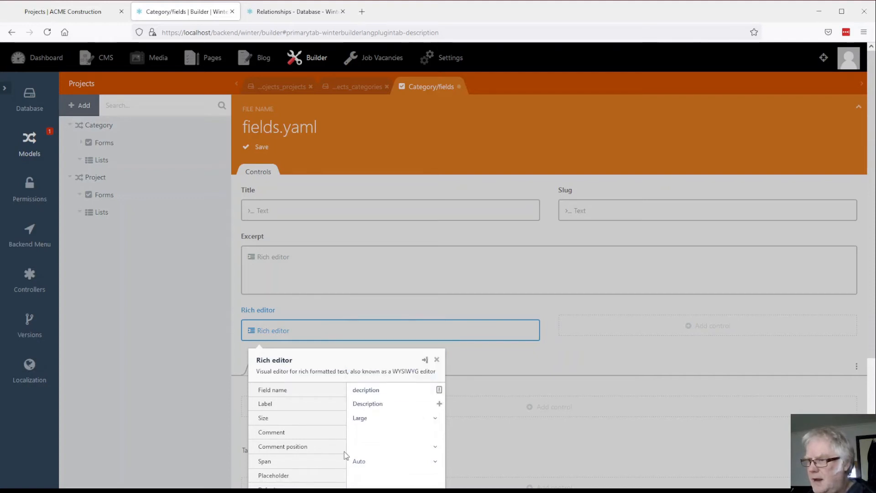
{"action": "left_click", "coordinate": [434, 462]}
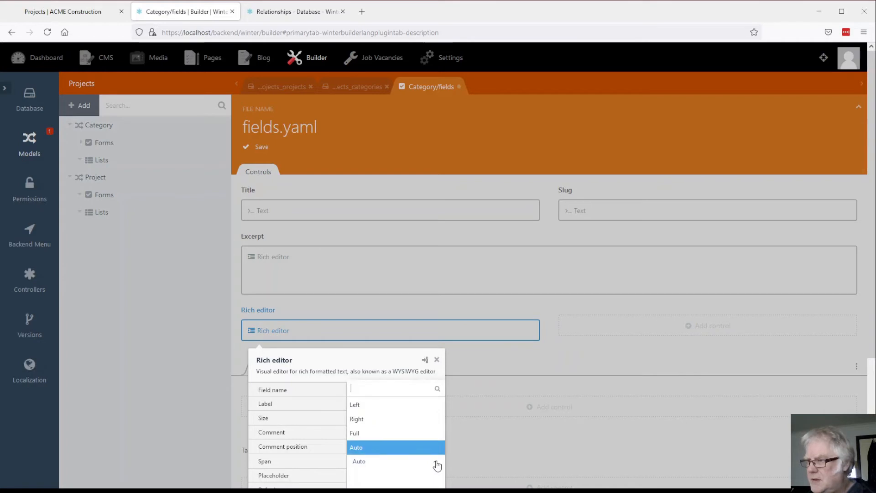
{"action": "left_click", "coordinate": [399, 434]}
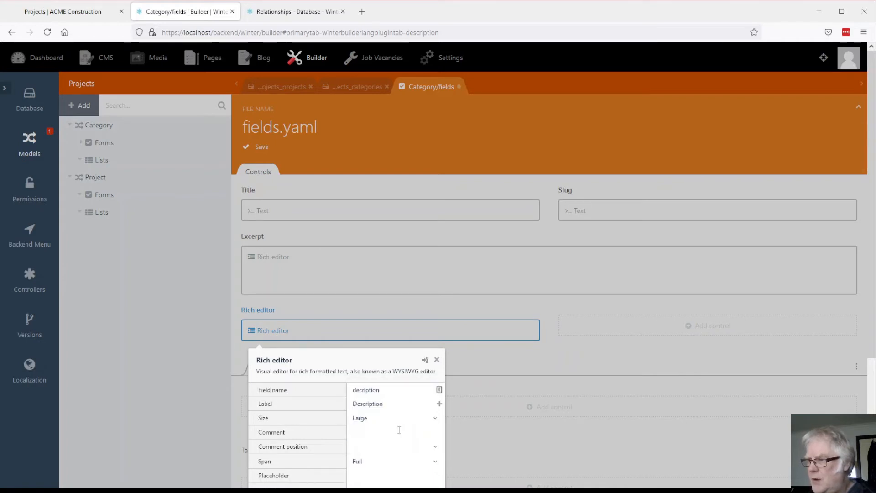
{"action": "scroll", "coordinate": [564, 273], "scroll_direction": "down", "scroll_amount": 2}
{"action": "left_click", "coordinate": [597, 260]}
{"action": "scroll", "coordinate": [580, 269], "scroll_direction": "up", "scroll_amount": 2}
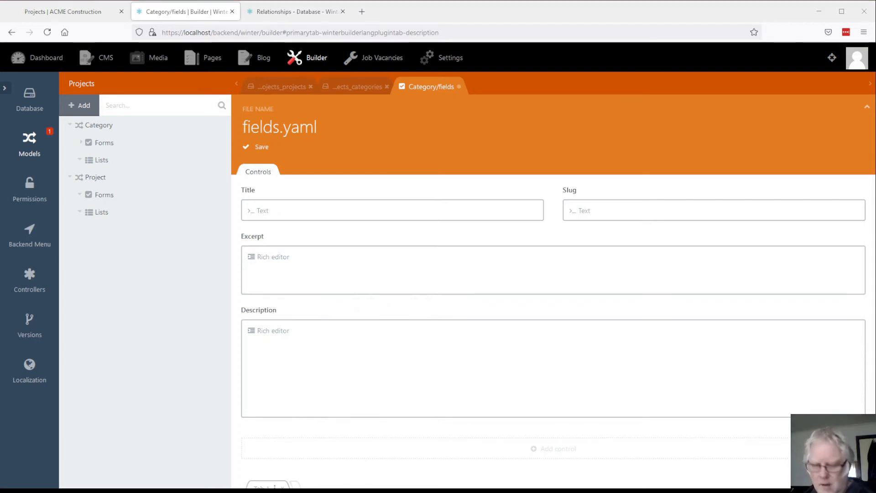
- Add a File upload control below Description with field name thumbnail and label Thumbnail
{"action": "scroll", "coordinate": [553, 337], "scroll_direction": "down", "scroll_amount": 2}
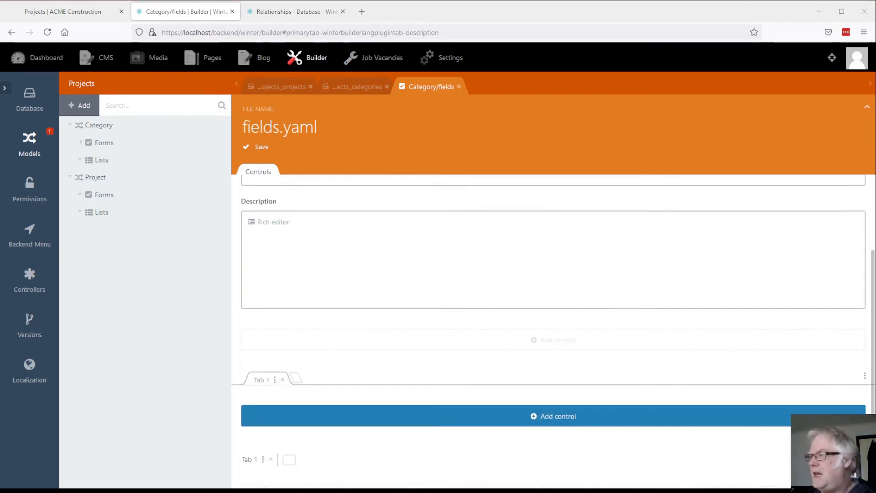
{"action": "left_click", "coordinate": [547, 339]}
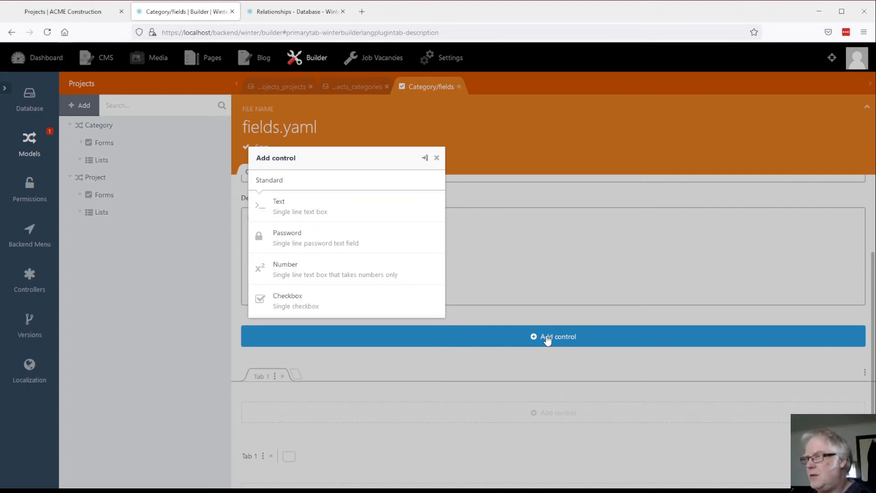
{"action": "scroll", "coordinate": [325, 239], "scroll_direction": "down", "scroll_amount": 2}
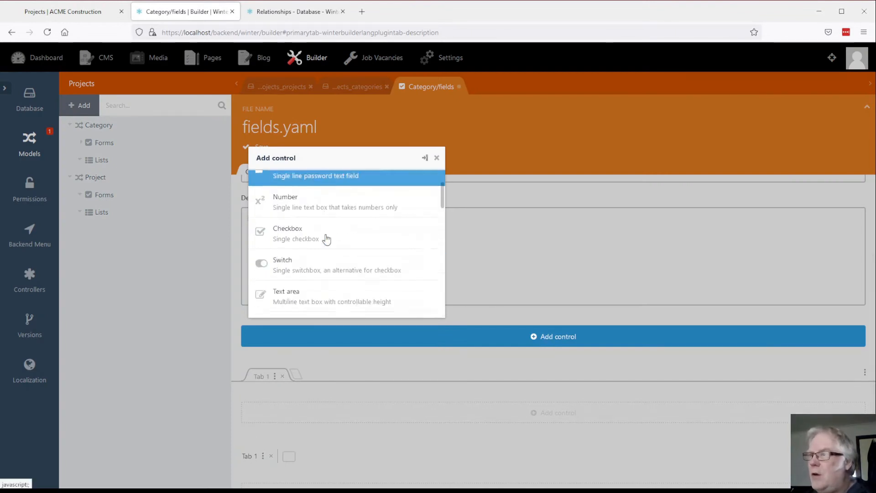
{"action": "scroll", "coordinate": [326, 238], "scroll_direction": "down", "scroll_amount": 8}
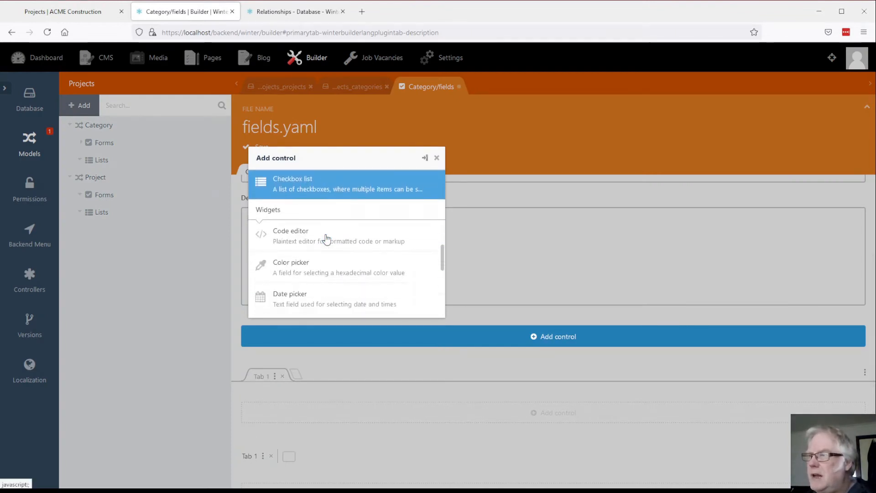
{"action": "scroll", "coordinate": [326, 239], "scroll_direction": "down", "scroll_amount": 5}
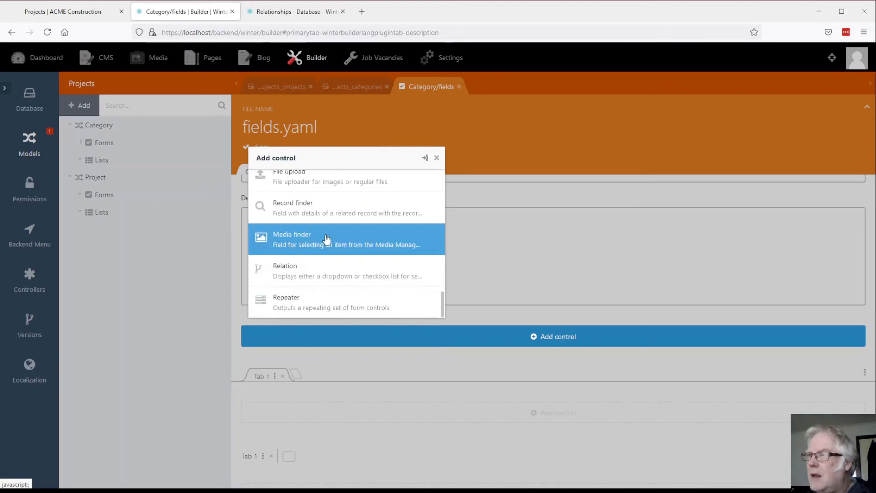
{"action": "scroll", "coordinate": [326, 239], "scroll_direction": "up", "scroll_amount": 1}
{"action": "left_click", "coordinate": [326, 238]}
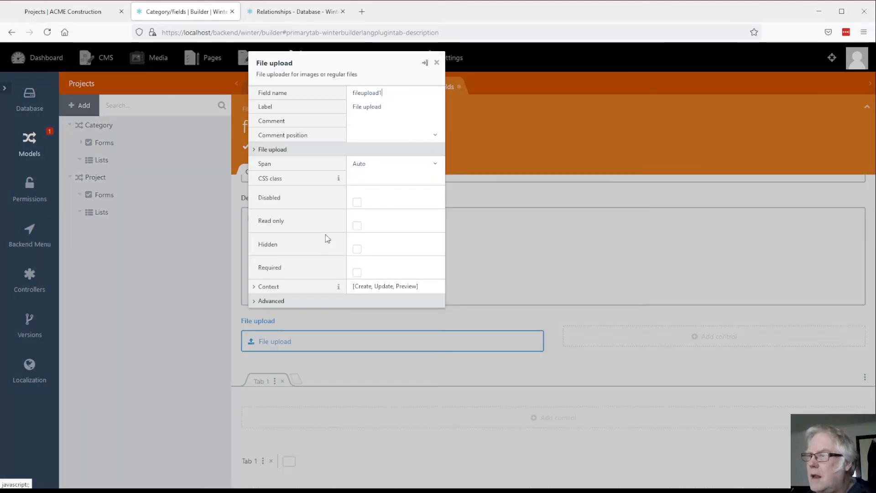
{"action": "double_click", "coordinate": [367, 92]}
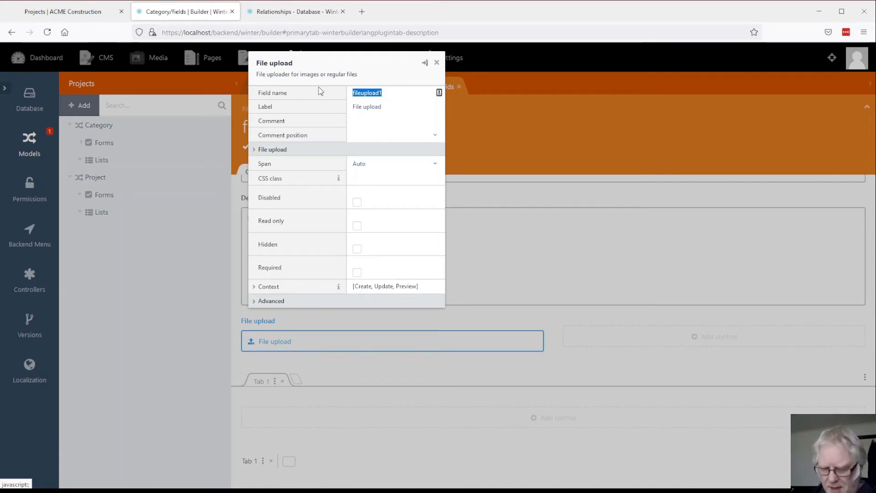
{"action": "type", "text": "thu"}
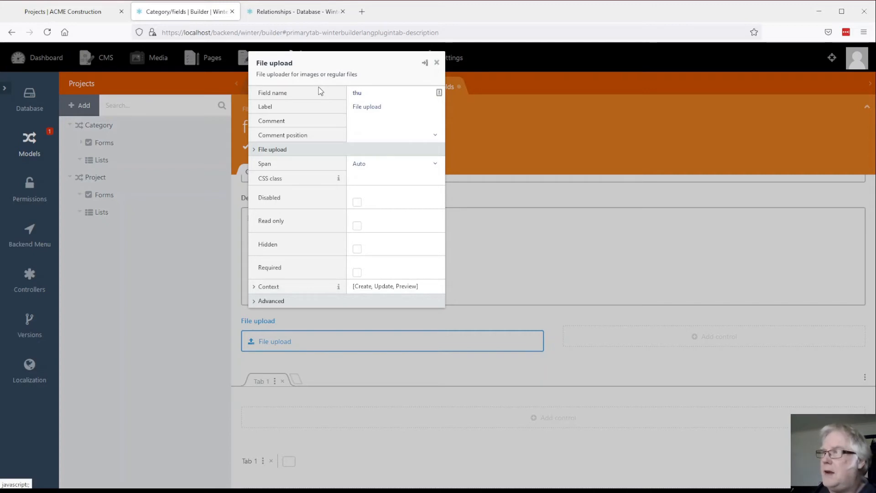
{"action": "type", "text": "imb"}
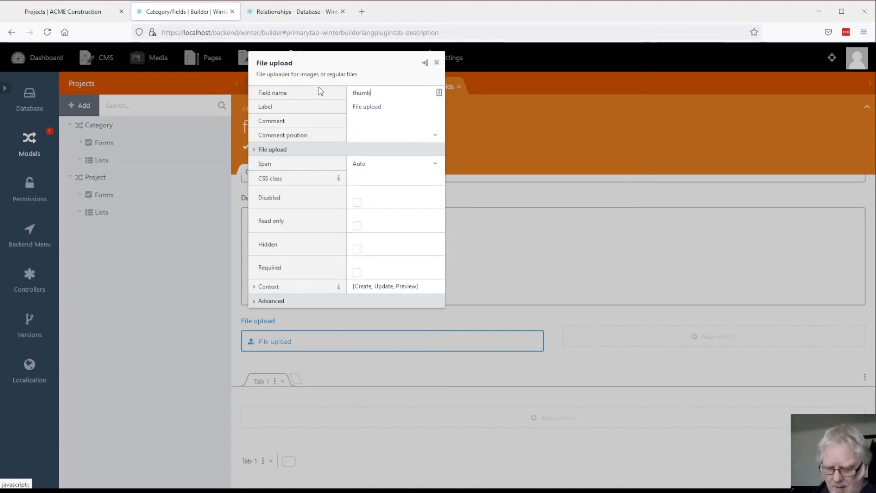
{"action": "type", "text": "nail"}
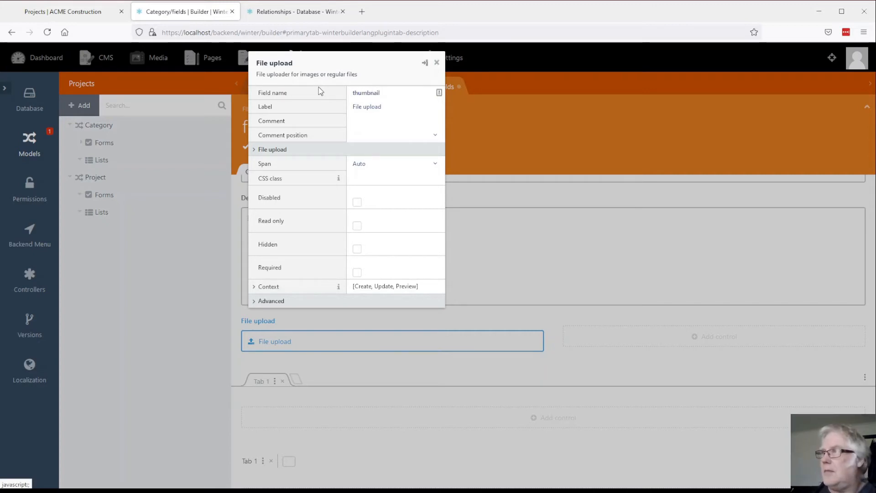
{"action": "left_click", "coordinate": [385, 108]}
{"action": "left_click_drag", "start_coordinate": [385, 108], "coordinate": [352, 108]}
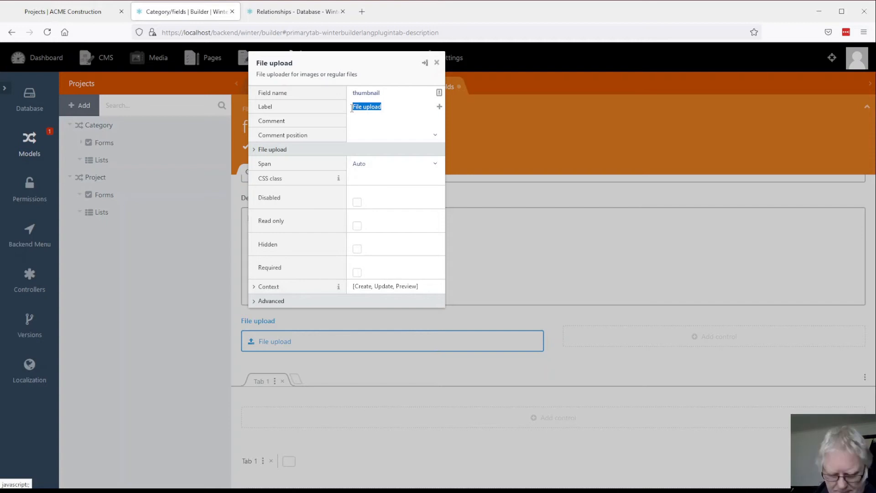
{"action": "type", "text": "Thu"}
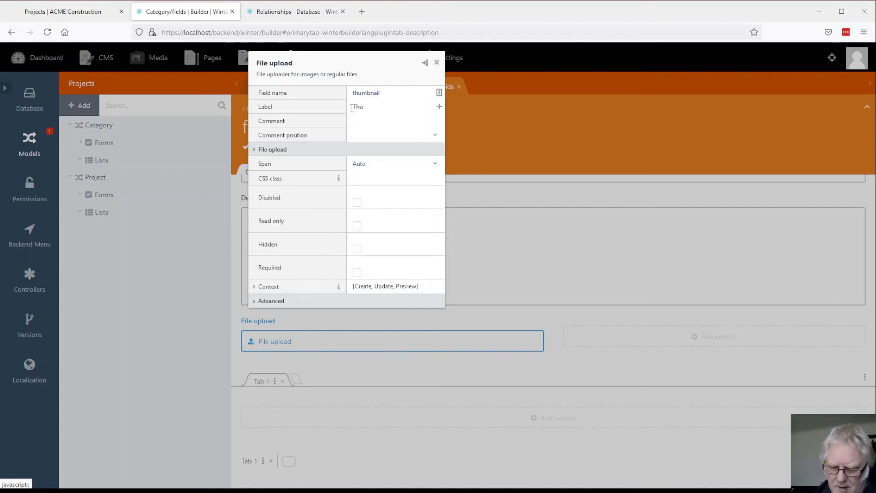
{"action": "type", "text": "mbnail"}
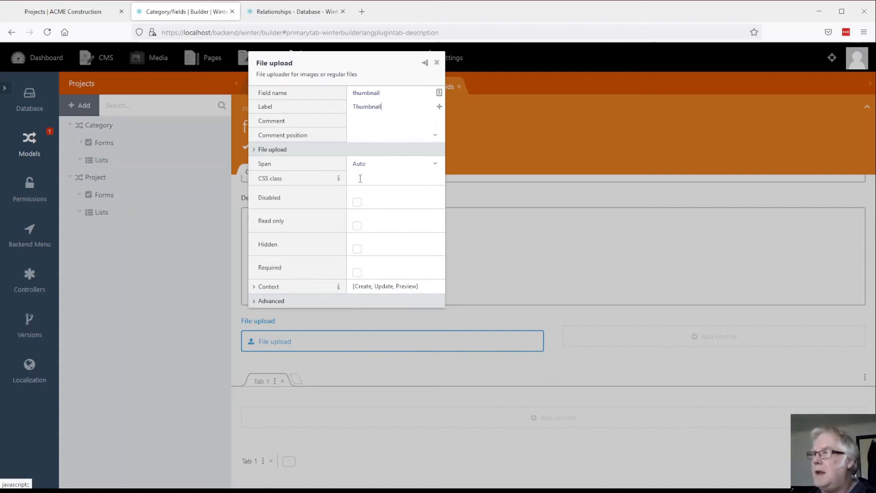
- Set the Thumbnail file upload's mode to Image and its image width to 120
{"action": "left_click", "coordinate": [278, 154]}
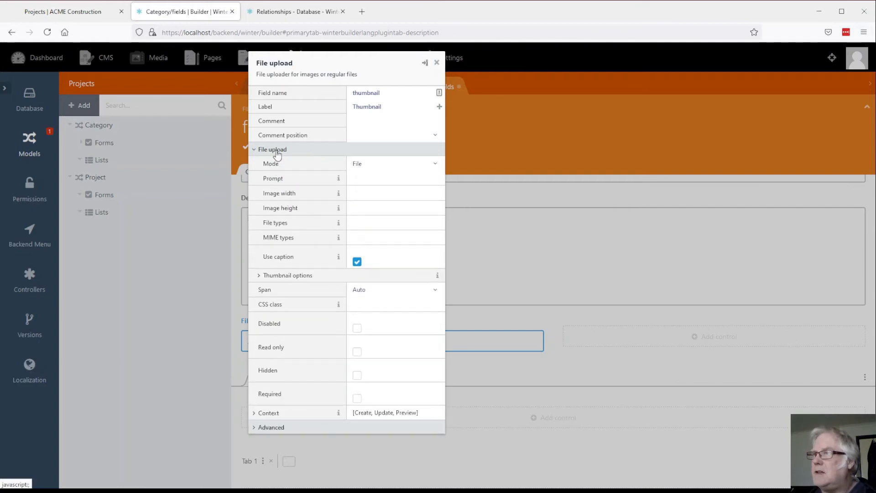
{"action": "left_click", "coordinate": [436, 169]}
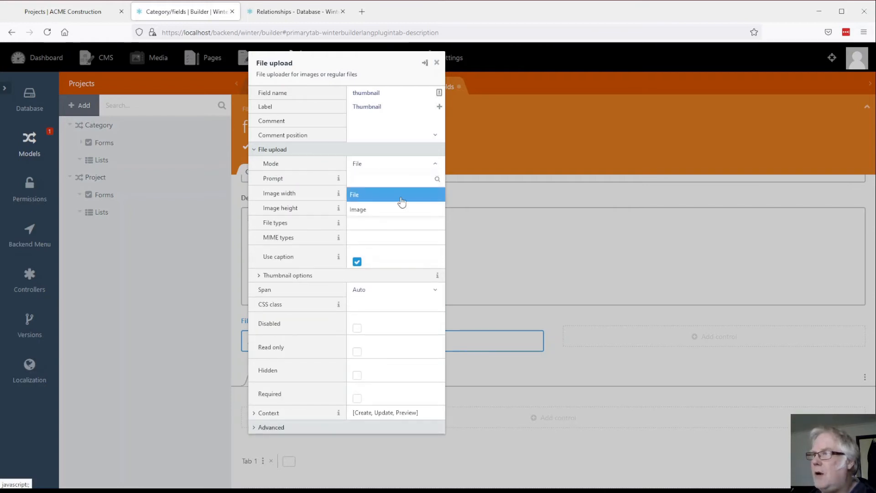
{"action": "left_click", "coordinate": [392, 211]}
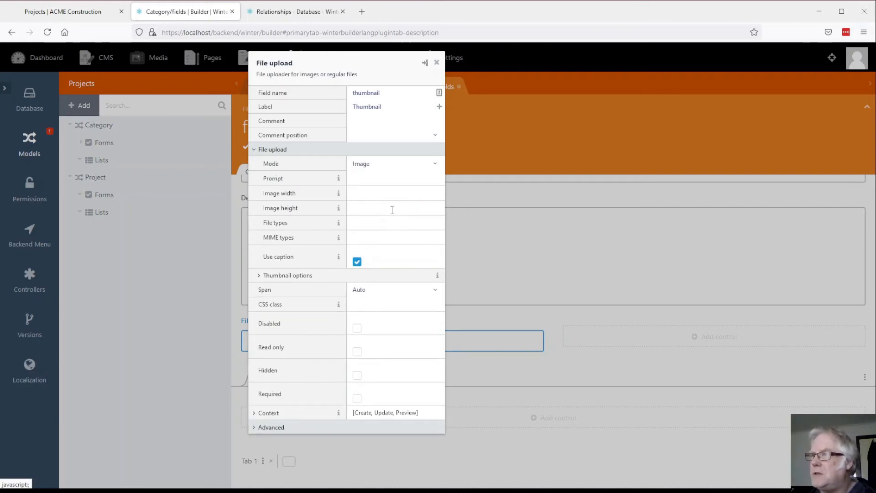
{"action": "left_click", "coordinate": [398, 192]}
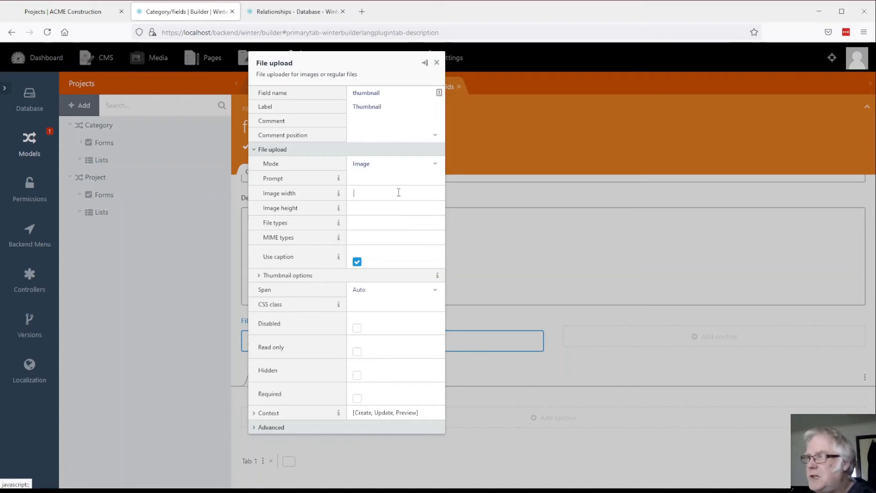
{"action": "type", "text": "120"}
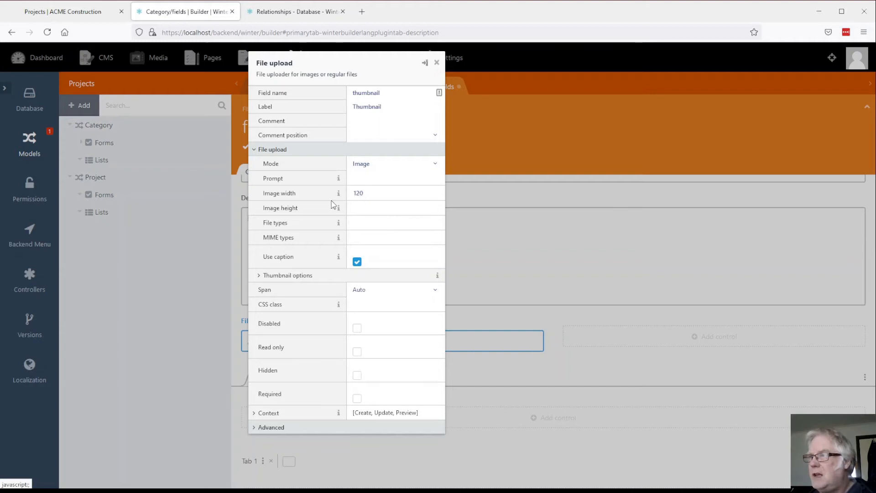
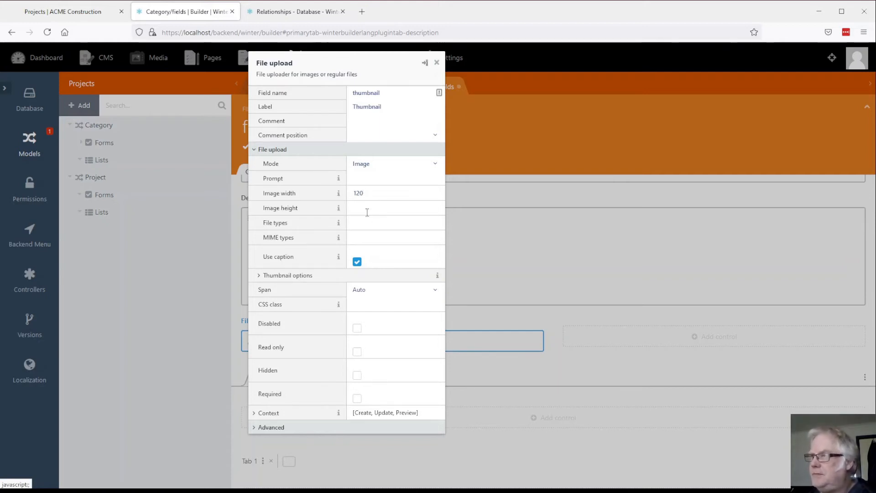
{"action": "left_click", "coordinate": [593, 371]}
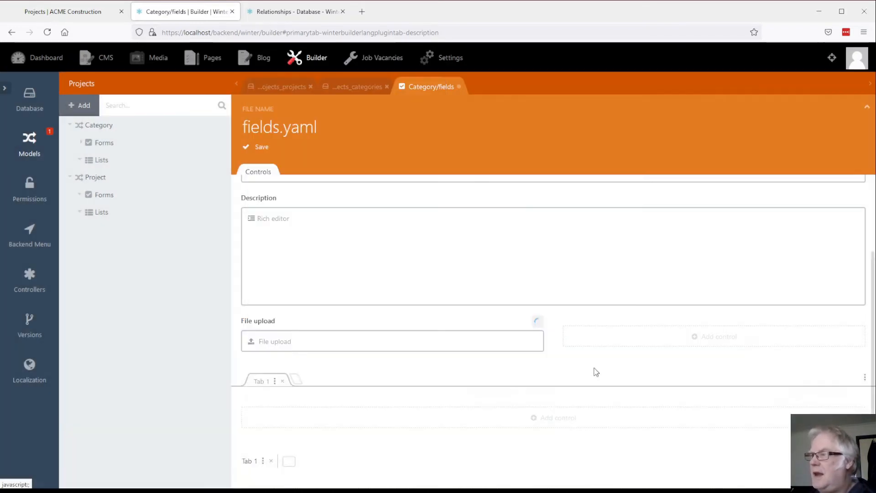
- Add a File upload control in the empty slot beside the Thumbnail field of the Category form
{"action": "left_click", "coordinate": [677, 342]}
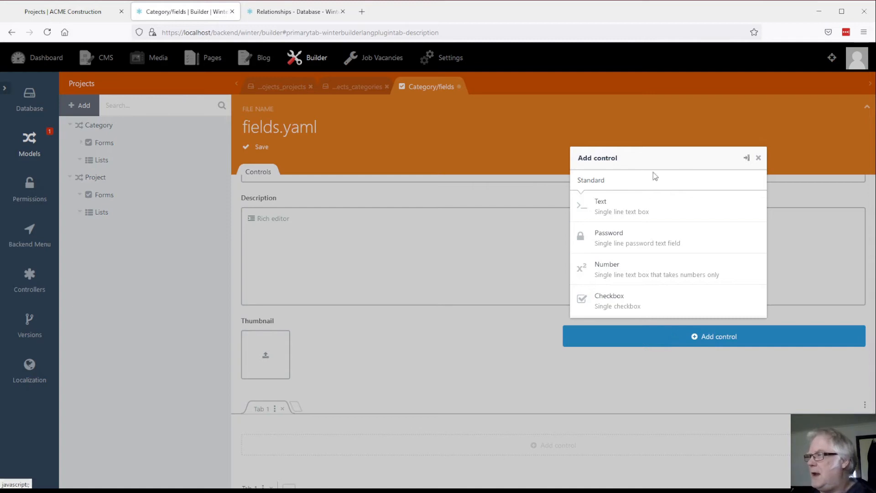
{"action": "scroll", "coordinate": [648, 228], "scroll_direction": "down", "scroll_amount": 5}
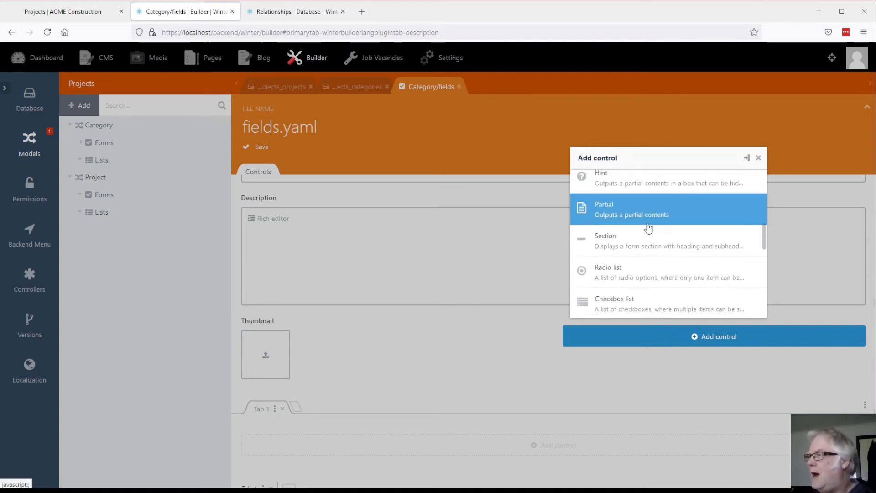
{"action": "scroll", "coordinate": [648, 228], "scroll_direction": "down", "scroll_amount": 3}
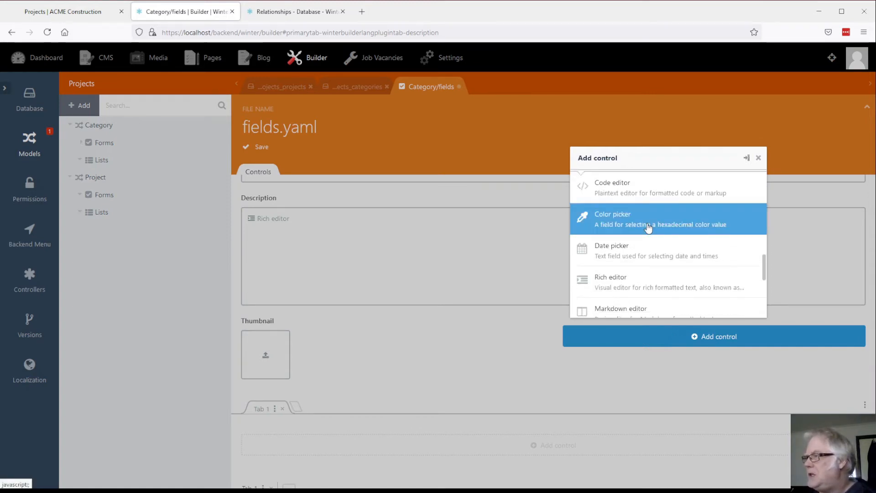
{"action": "scroll", "coordinate": [647, 227], "scroll_direction": "down", "scroll_amount": 2}
{"action": "scroll", "coordinate": [648, 227], "scroll_direction": "down", "scroll_amount": 2}
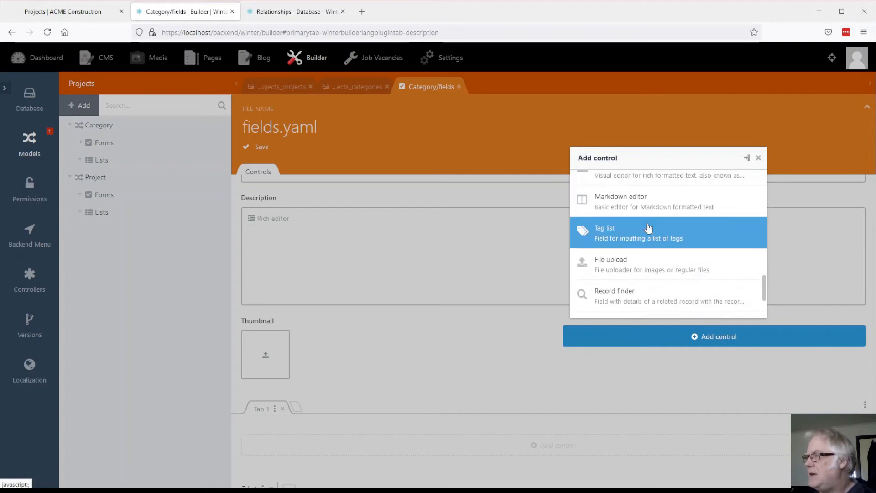
{"action": "left_click", "coordinate": [655, 262]}
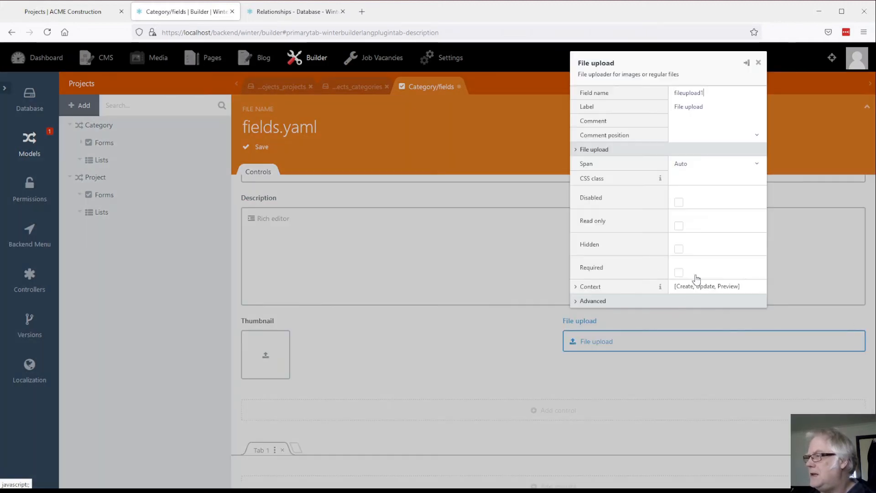
- Set the new file upload's field name to featured_image and its label to Featured Image
{"action": "left_click_drag", "start_coordinate": [711, 90], "coordinate": [623, 82]}
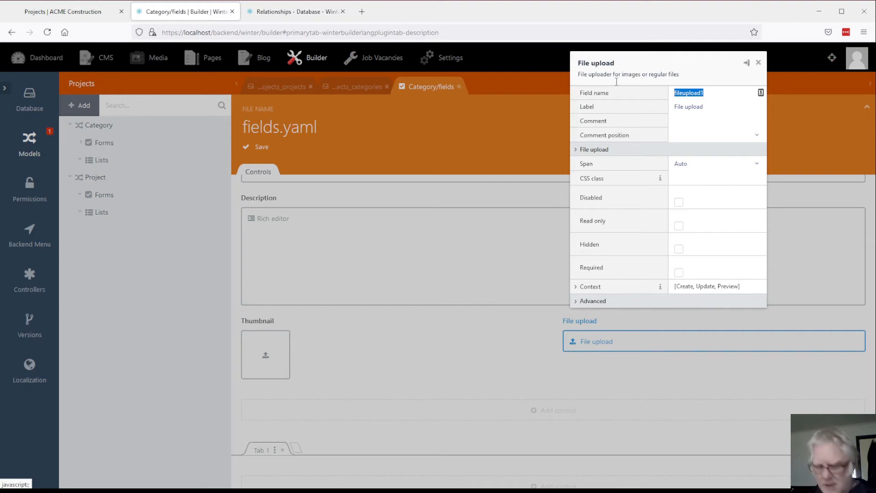
{"action": "type", "text": "feaut"}
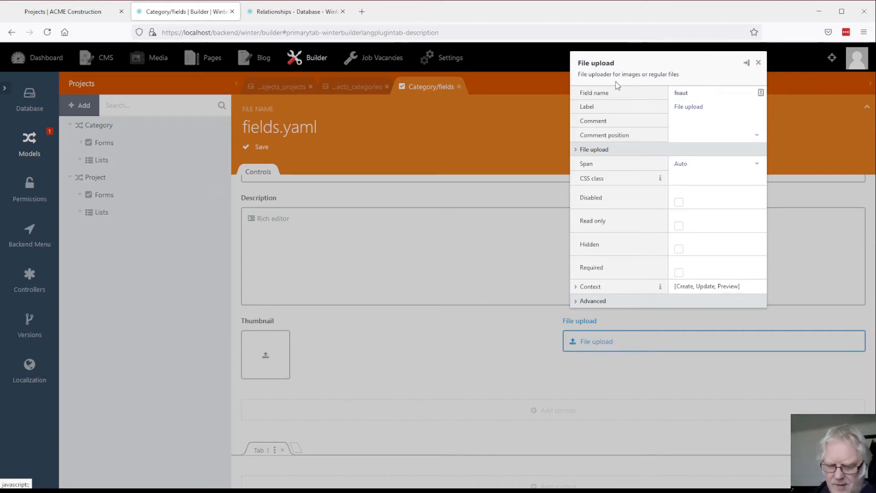
{"action": "key", "text": "BackSpace"}
{"action": "key", "text": "BackSpace"}
{"action": "type", "text": "t"}
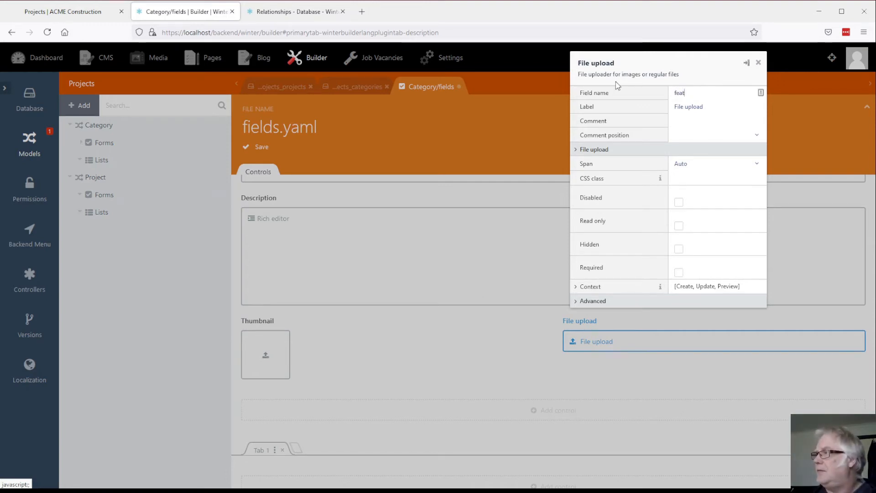
{"action": "type", "text": "ured"}
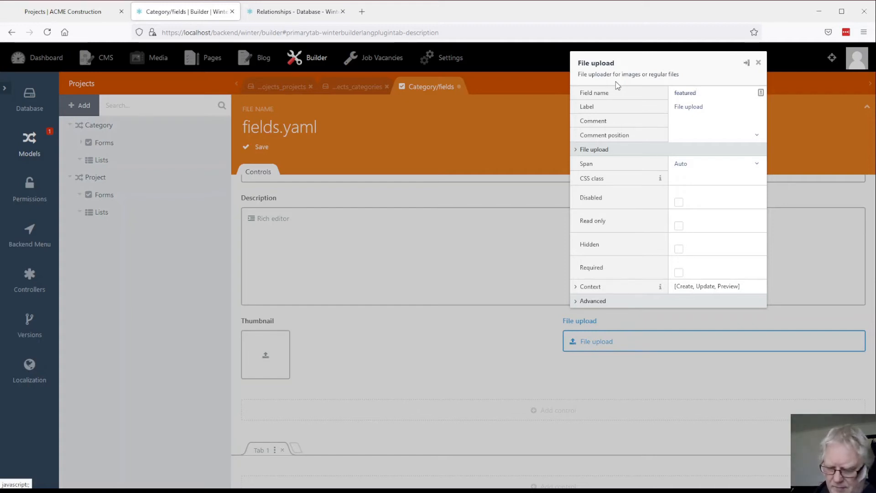
{"action": "type", "text": "_image"}
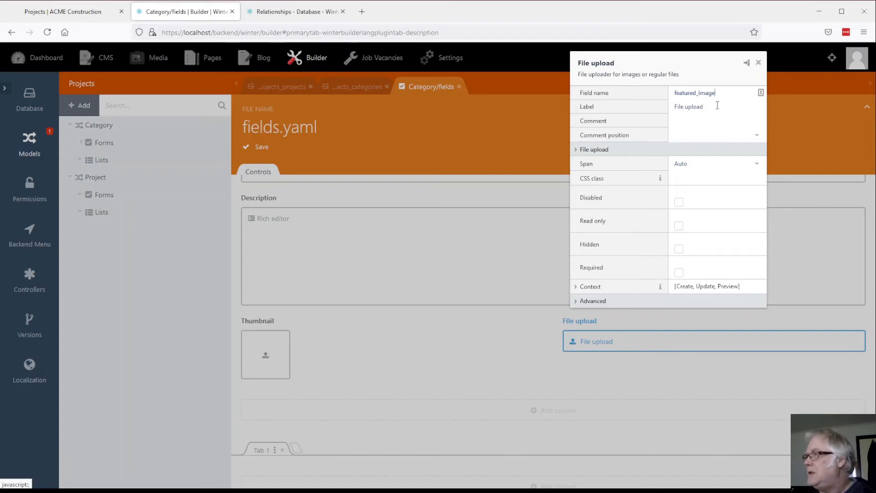
{"action": "left_click_drag", "start_coordinate": [704, 106], "coordinate": [653, 104]}
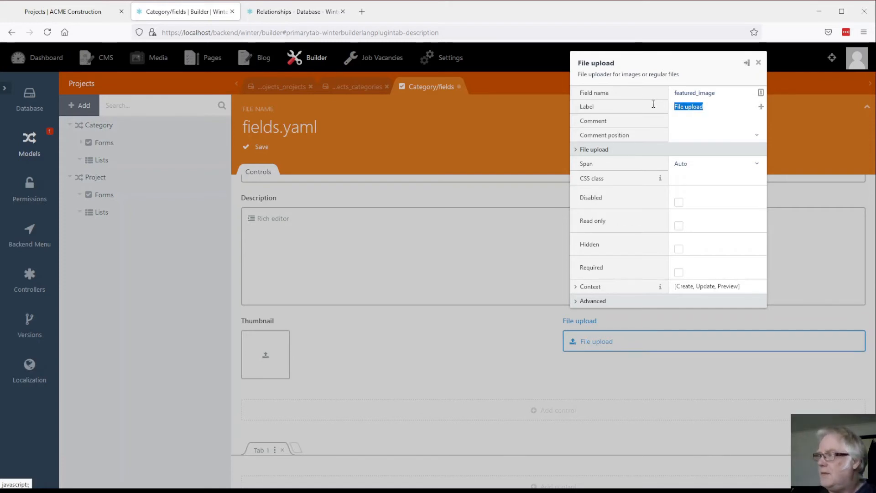
{"action": "type", "text": "Featured Image"}
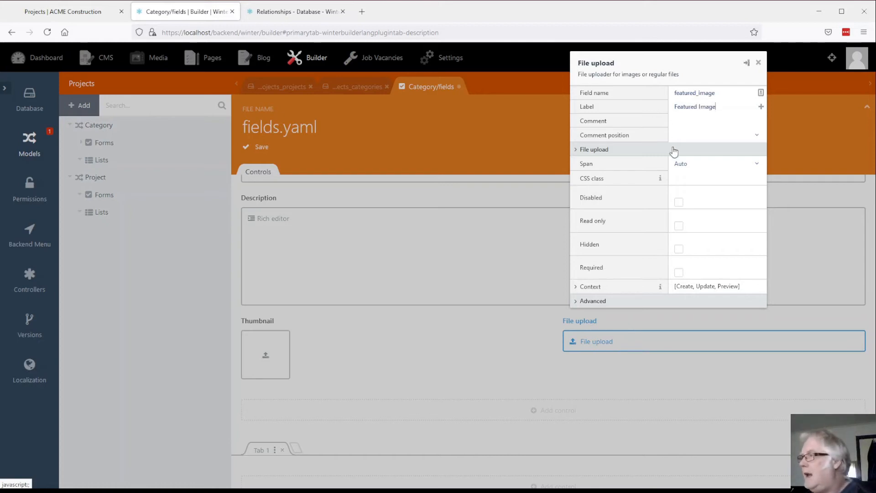
- Set the Featured Image file upload's mode to Image and its image width to 800
{"action": "left_click", "coordinate": [594, 150]}
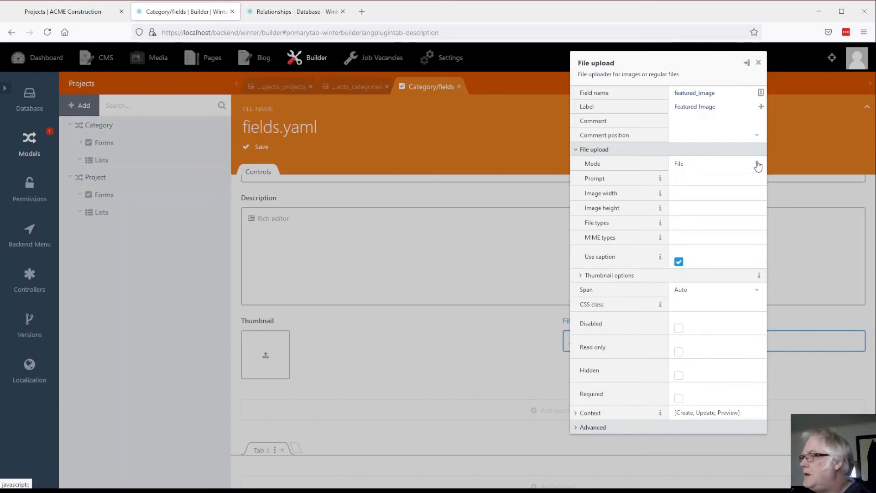
{"action": "left_click", "coordinate": [756, 164]}
{"action": "left_click", "coordinate": [702, 209]}
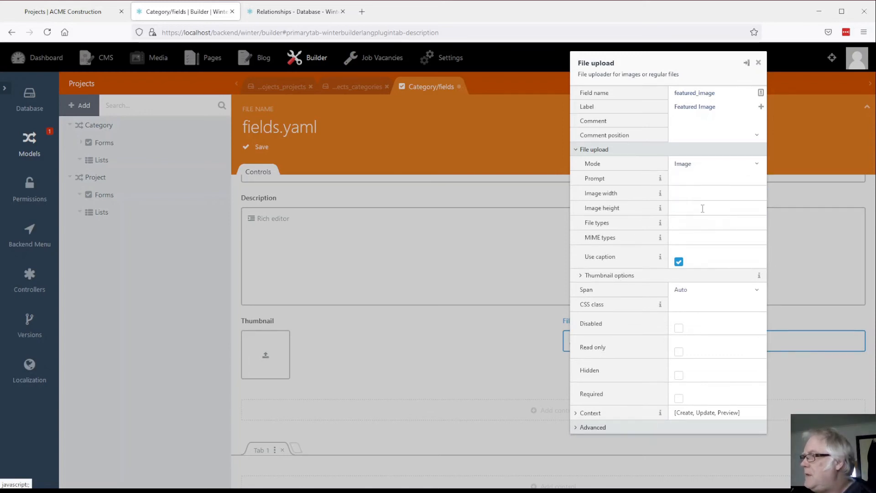
{"action": "left_click", "coordinate": [677, 193]}
{"action": "type", "text": "80"}
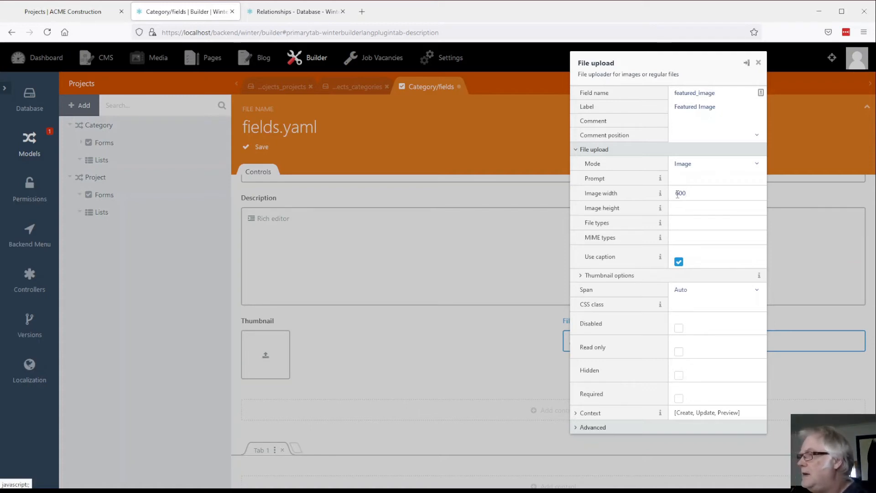
{"action": "left_click", "coordinate": [500, 362]}
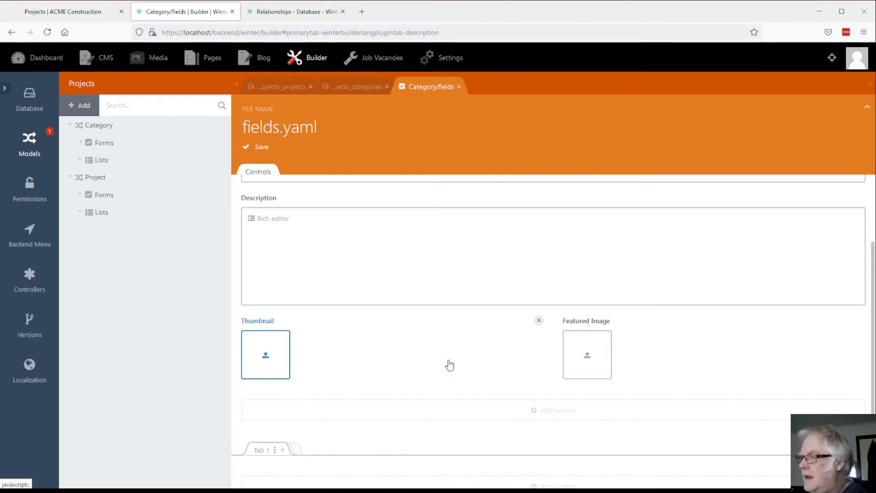
- Add a Switch control below the Thumbnail file upload
{"action": "scroll", "coordinate": [448, 364], "scroll_direction": "down", "scroll_amount": 2}
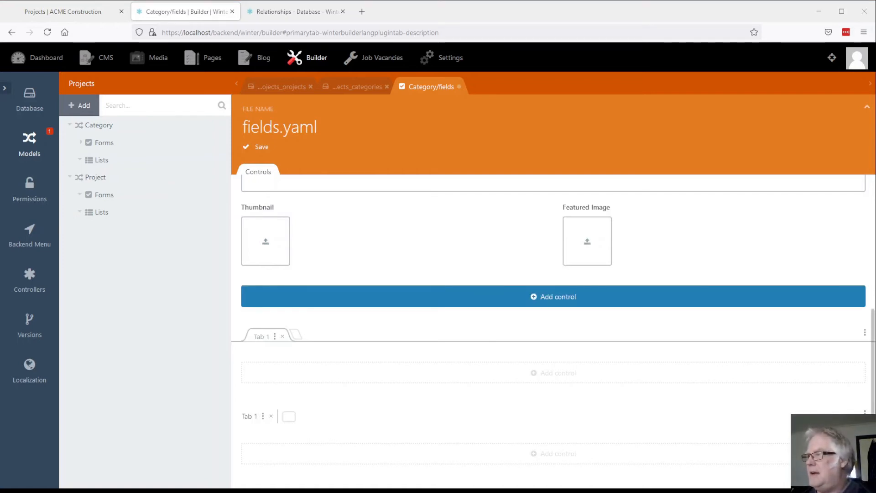
{"action": "left_click", "coordinate": [546, 300]}
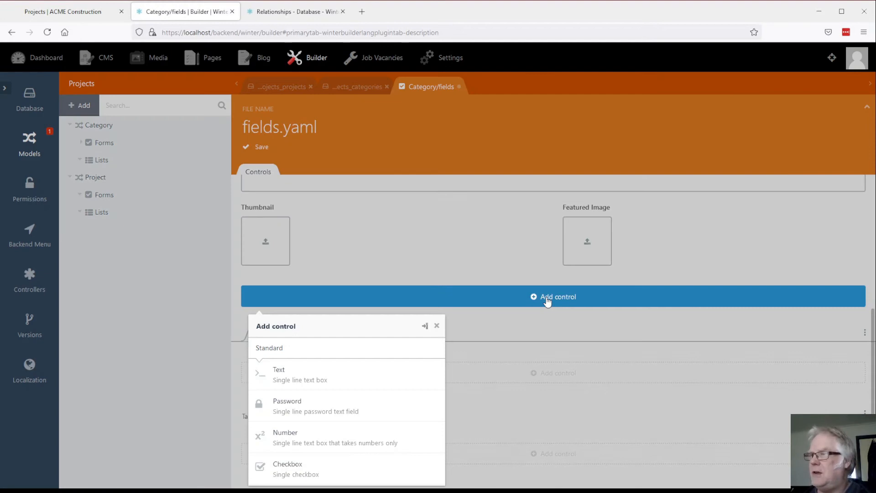
{"action": "scroll", "coordinate": [386, 418], "scroll_direction": "down", "scroll_amount": 3}
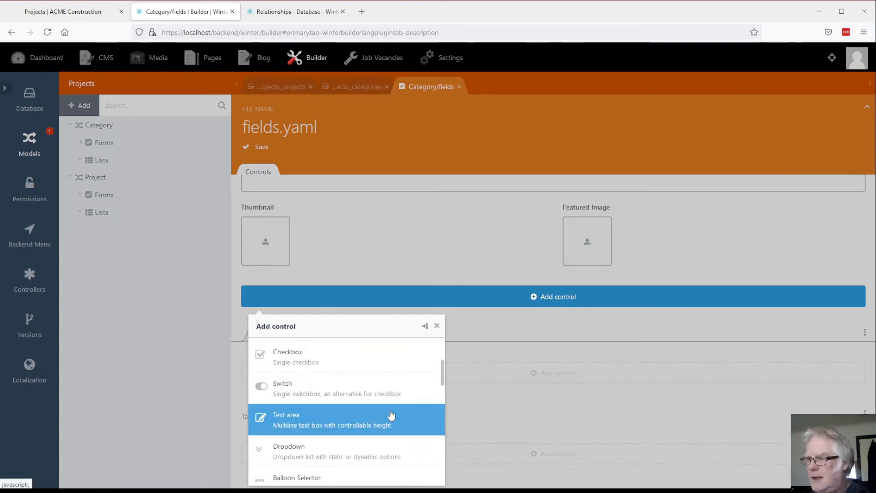
{"action": "left_click", "coordinate": [333, 390]}
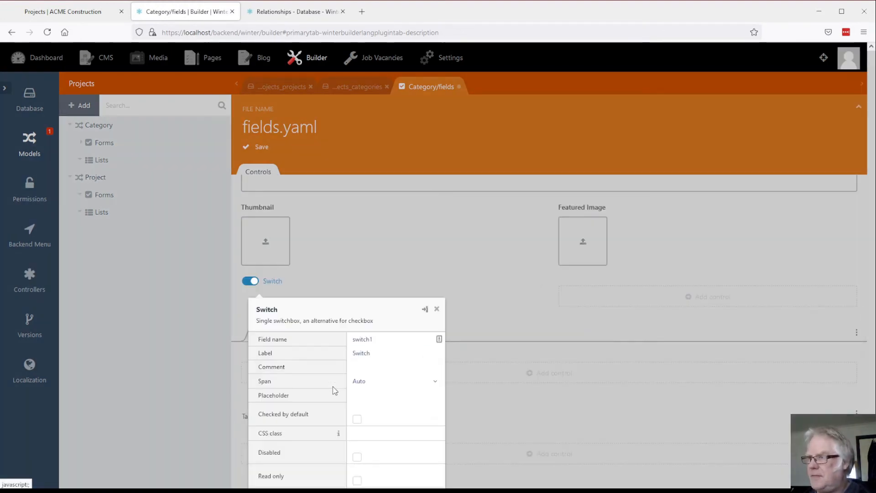
- Set the switch's field name to is_published and its label to Published, and save the Category form
{"action": "double_click", "coordinate": [372, 339]}
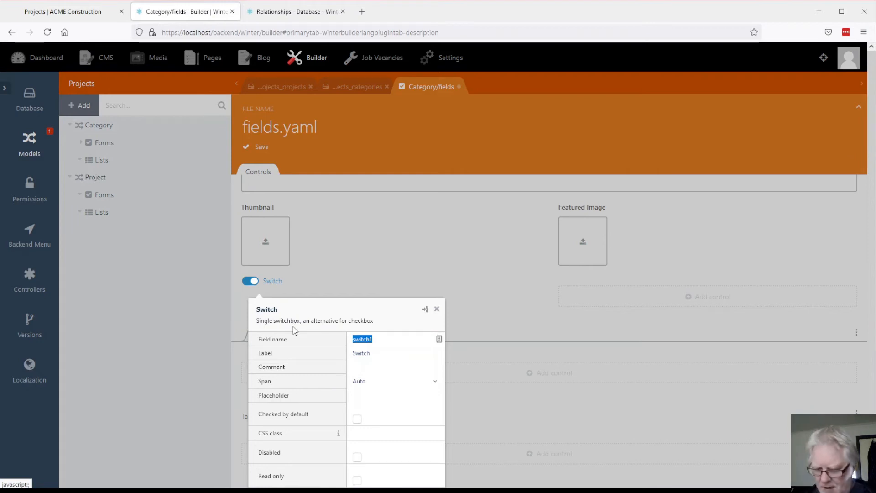
{"action": "type", "text": "i"}
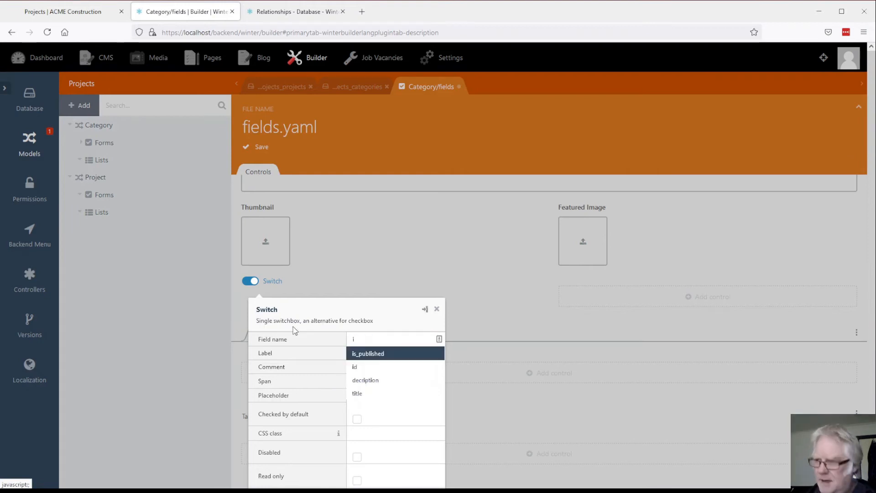
{"action": "left_click", "coordinate": [366, 354]}
{"action": "left_click_drag", "start_coordinate": [334, 352], "coordinate": [303, 352]}
{"action": "type", "text": "Published"}
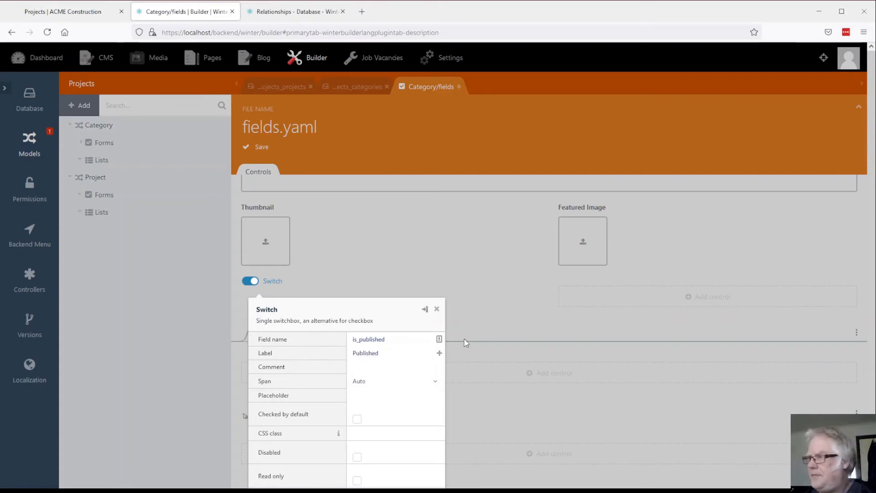
{"action": "left_click", "coordinate": [515, 332]}
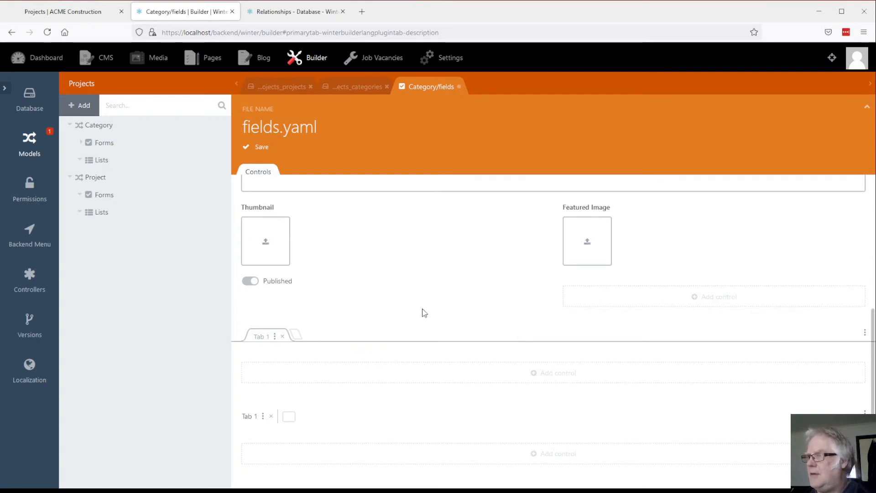
{"action": "left_click", "coordinate": [262, 149]}
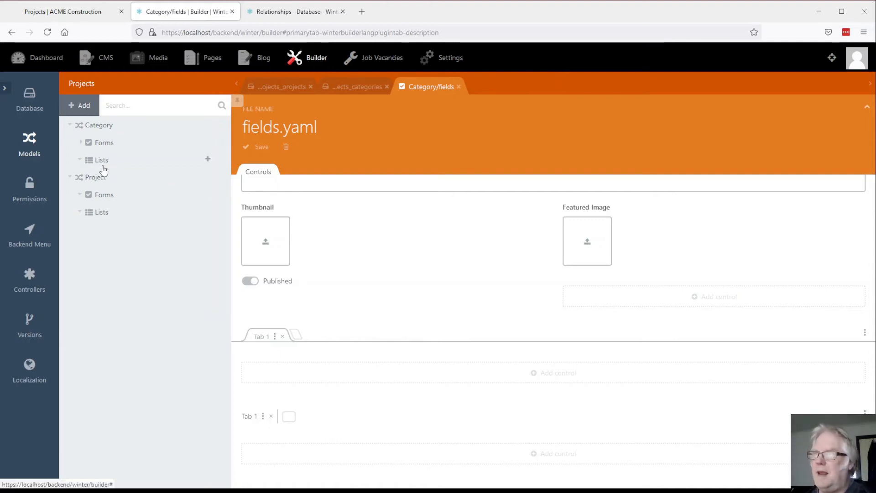
- Create a new list for the Category model and fill it with the database columns, removing the blank row
{"action": "left_click", "coordinate": [208, 161]}
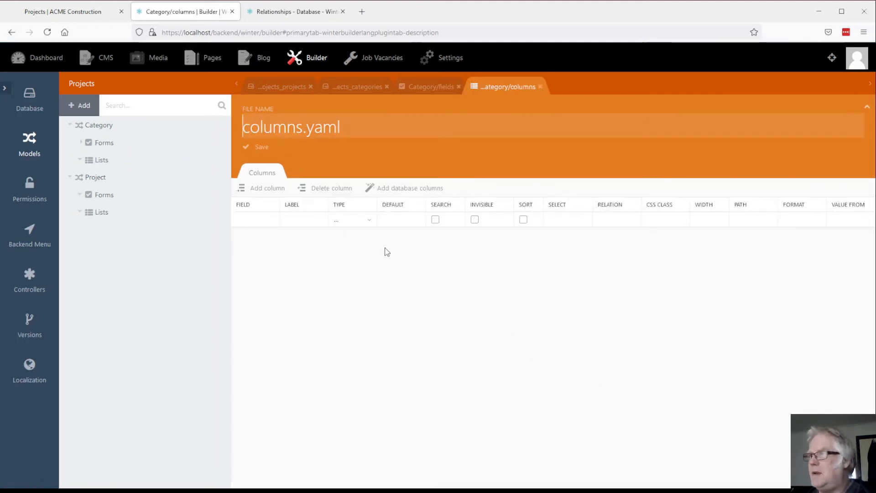
{"action": "left_click", "coordinate": [398, 191]}
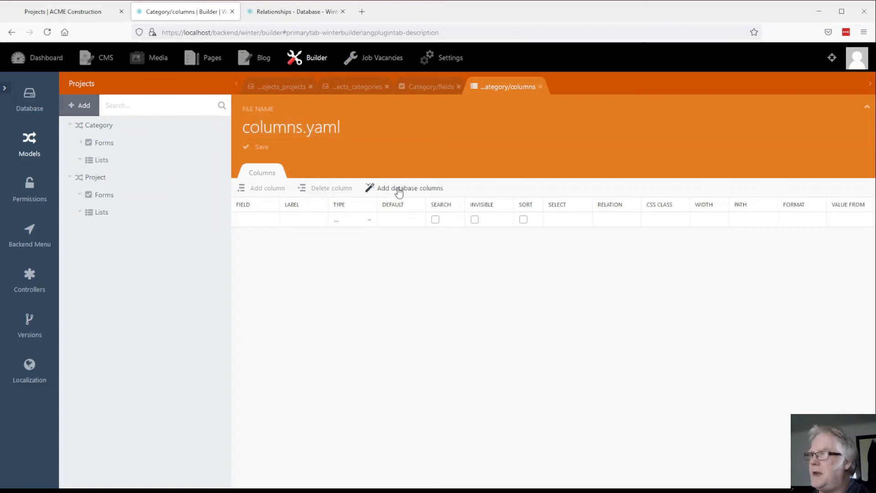
{"action": "left_click", "coordinate": [253, 220]}
{"action": "left_click", "coordinate": [316, 189]}
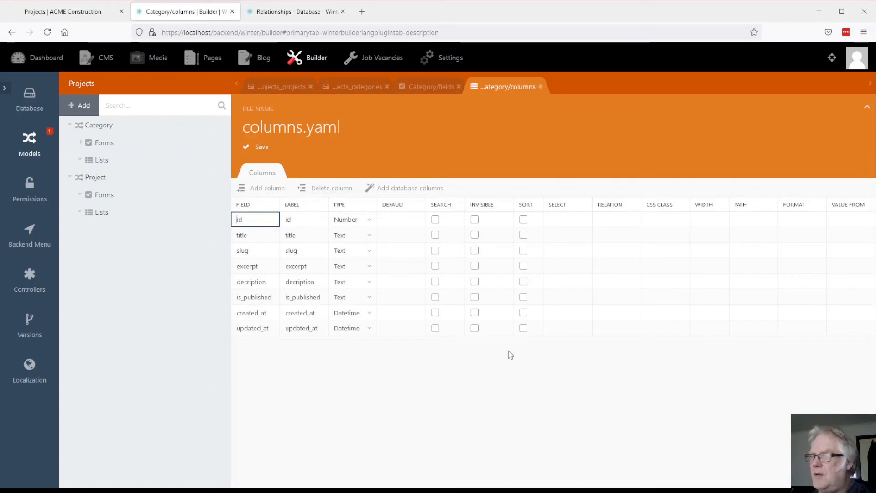
- Delete the excerpt, decription, created_at and updated_at columns from the Category list and save columns.yaml
{"action": "left_click", "coordinate": [250, 267]}
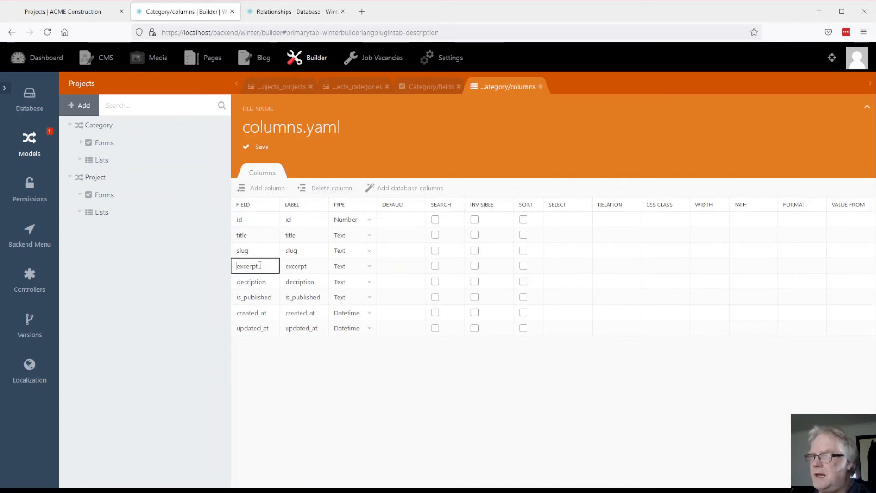
{"action": "left_click", "coordinate": [332, 189]}
{"action": "left_click", "coordinate": [332, 188]}
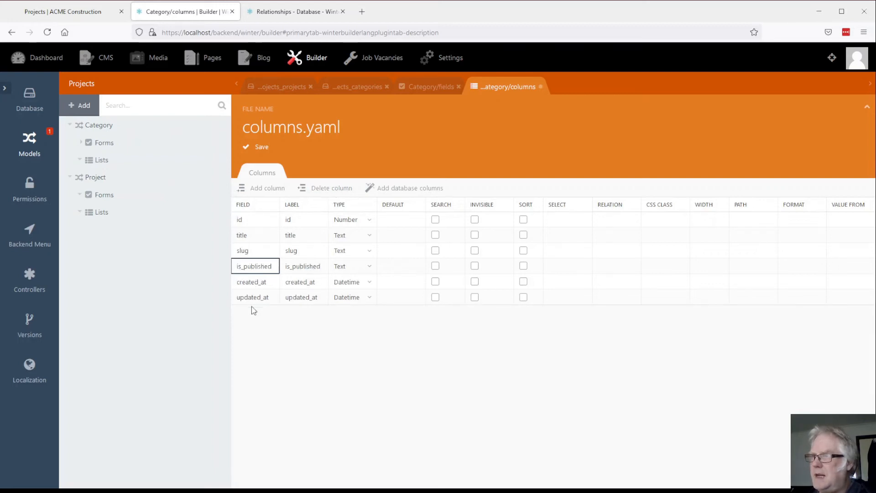
{"action": "left_click", "coordinate": [256, 282]}
{"action": "left_click", "coordinate": [331, 189]}
{"action": "left_click", "coordinate": [331, 189]}
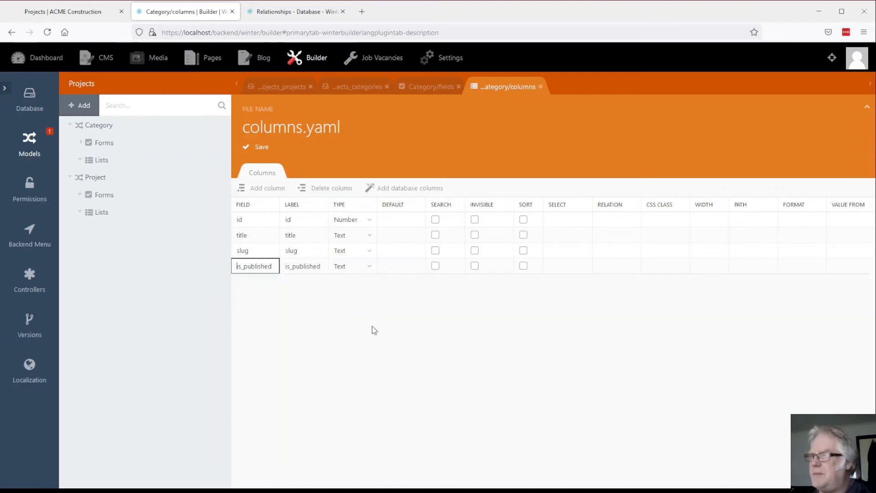
{"action": "left_click", "coordinate": [261, 148]}
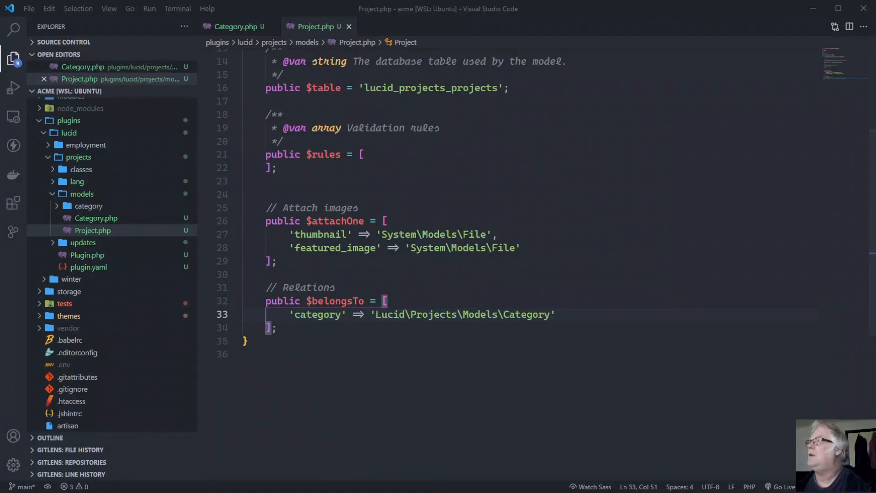
- Switch to Visual Studio Code and examine the projects plugin's updates, classes and lang folders
{"action": "left_click", "coordinate": [686, 30]}
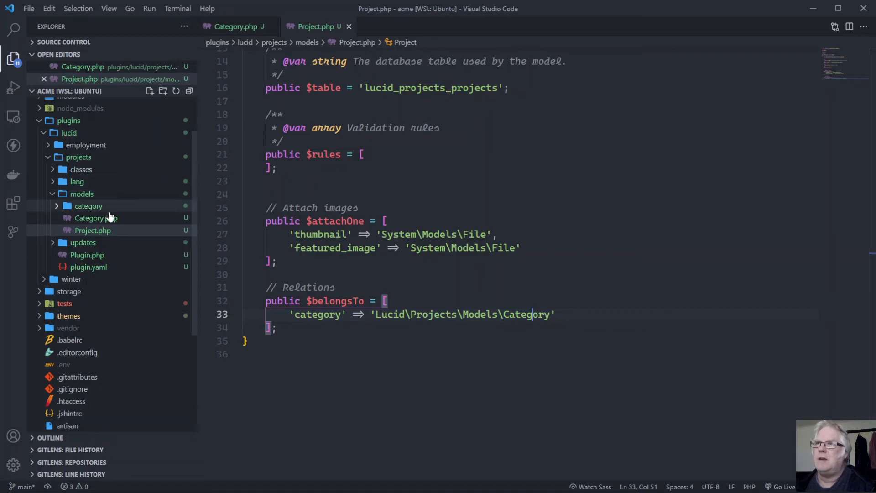
{"action": "left_click", "coordinate": [60, 244]}
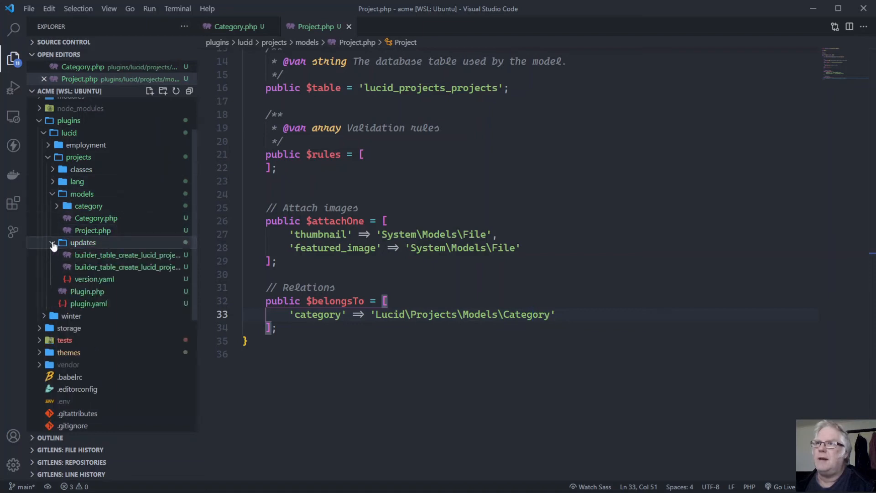
{"action": "left_click", "coordinate": [50, 170]}
{"action": "left_click", "coordinate": [51, 173]}
{"action": "left_click", "coordinate": [51, 184]}
{"action": "left_click", "coordinate": [51, 184]}
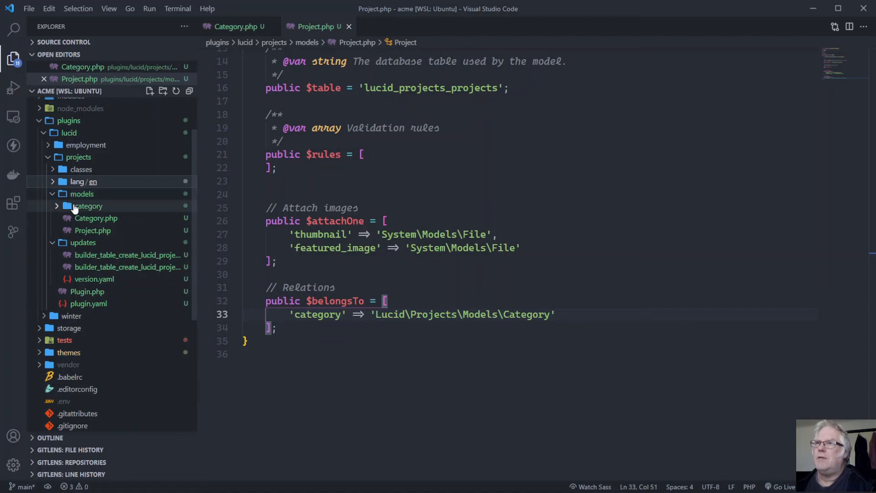
- Examine the Category model's generated columns.yaml and fields.yaml files in the models/category folder
{"action": "left_click", "coordinate": [55, 208]}
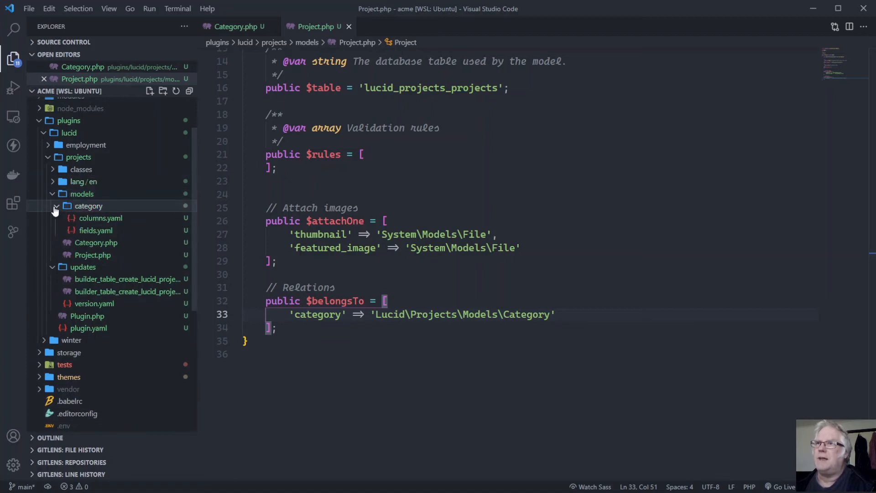
{"action": "left_click", "coordinate": [97, 219]}
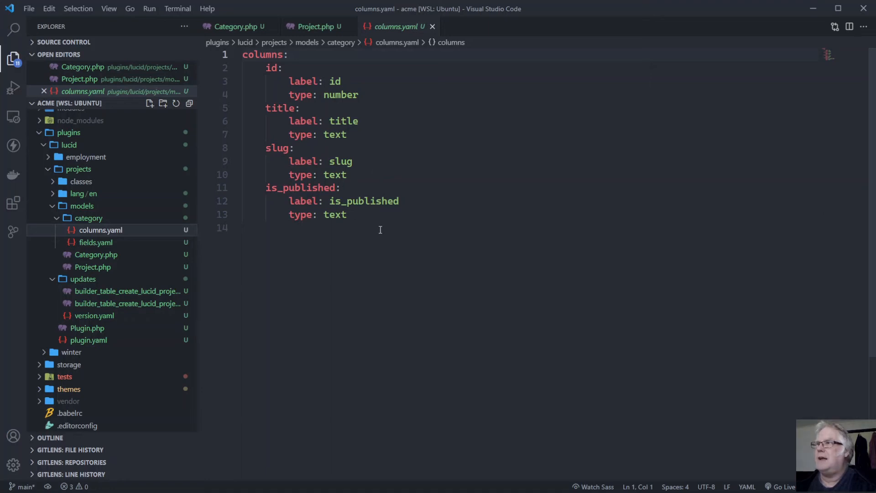
{"action": "left_click", "coordinate": [81, 246]}
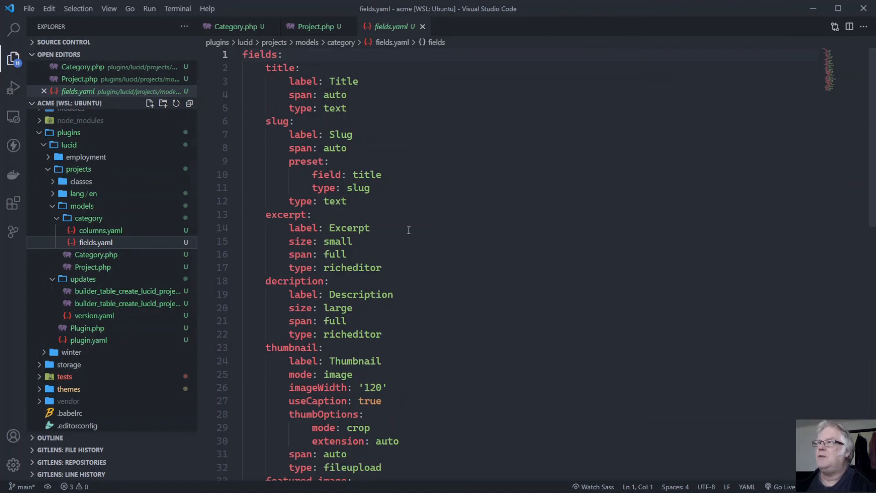
{"action": "scroll", "coordinate": [409, 230], "scroll_direction": "down", "scroll_amount": 6}
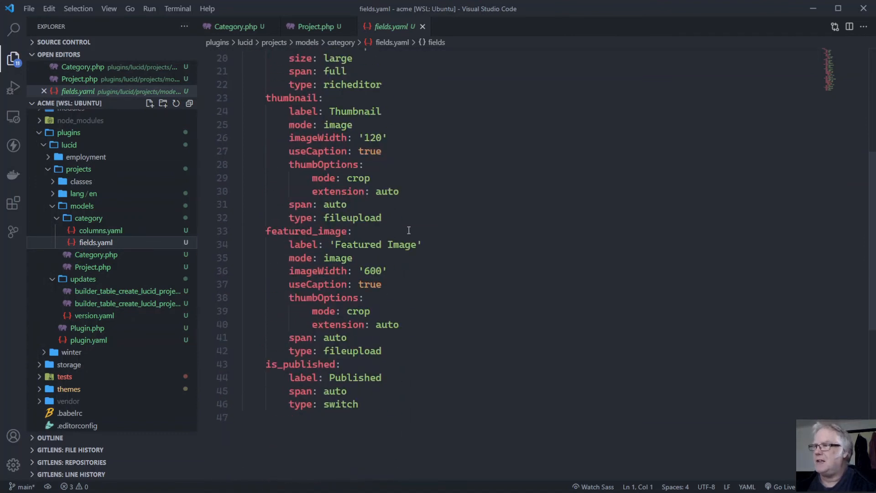
{"action": "scroll", "coordinate": [409, 230], "scroll_direction": "up", "scroll_amount": 8}
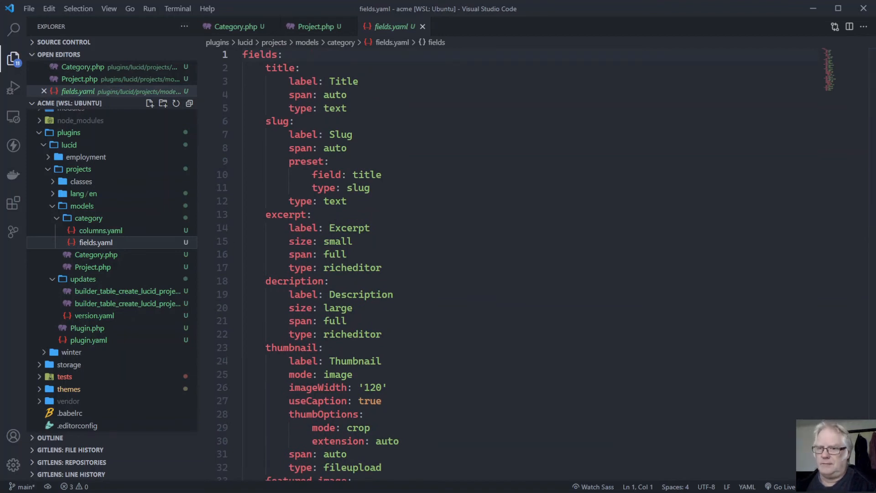
- Switch to the Winter CMS Builder in the browser and add a text control with the field name title to the Project form
{"action": "key", "text": "alt+Tab"}
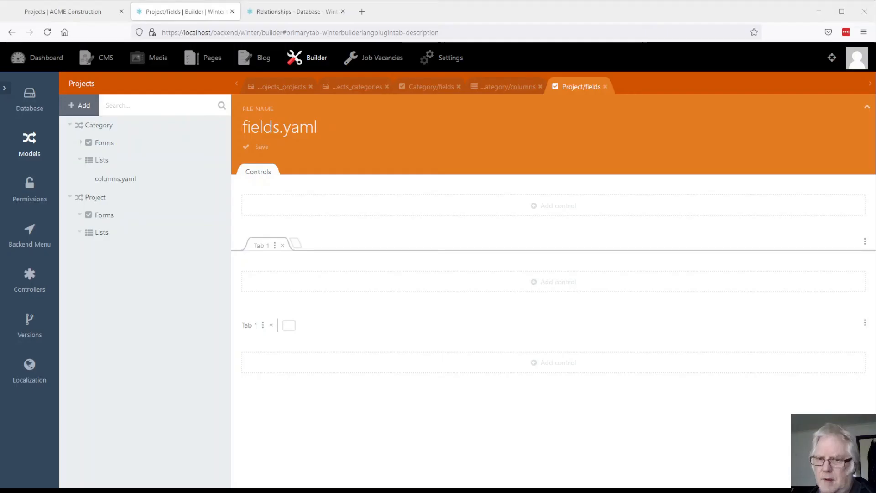
{"action": "left_click", "coordinate": [556, 211]}
{"action": "left_click", "coordinate": [299, 286]}
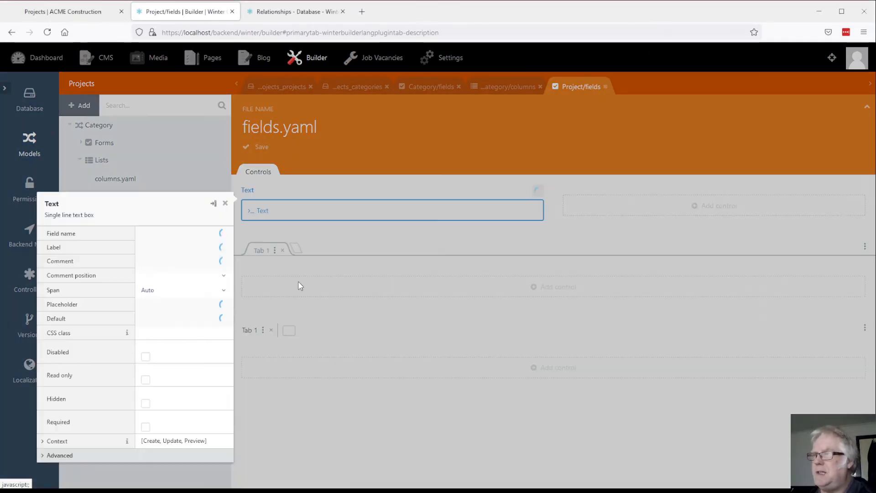
{"action": "left_click_drag", "start_coordinate": [156, 233], "coordinate": [104, 233]}
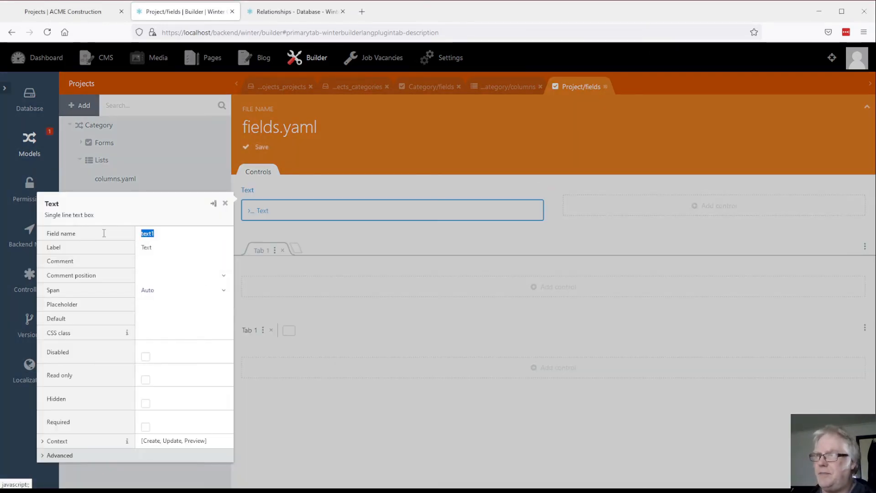
{"action": "type", "text": "t"}
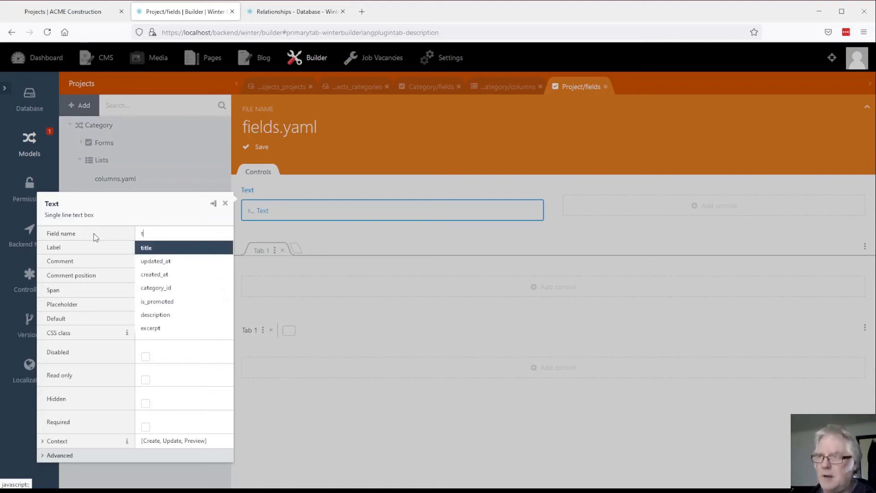
{"action": "left_click", "coordinate": [141, 252]}
- Set the text control's label to Title and save the Project form as fields.yaml
{"action": "key", "text": "Tab"}
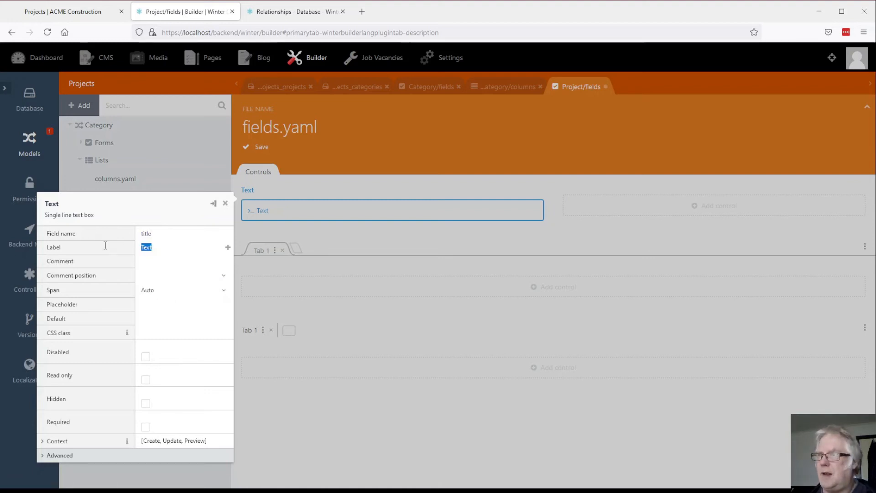
{"action": "type", "text": "Tit"}
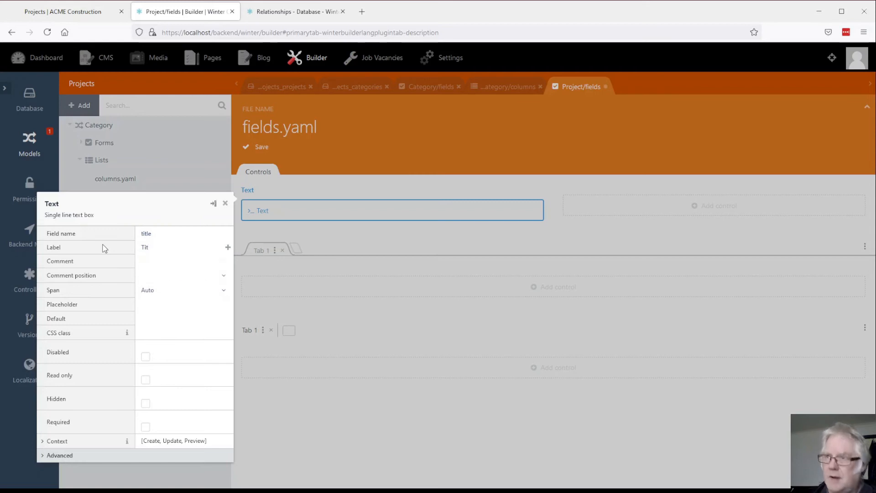
{"action": "type", "text": "le"}
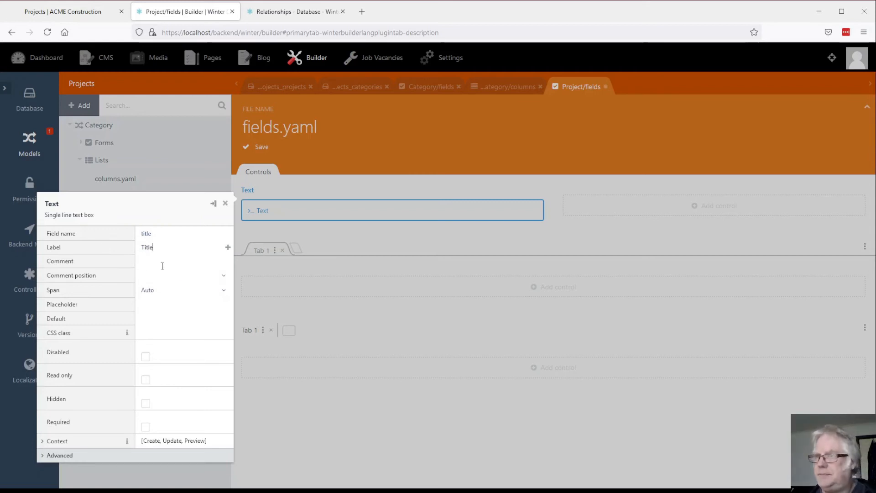
{"action": "left_click", "coordinate": [402, 243]}
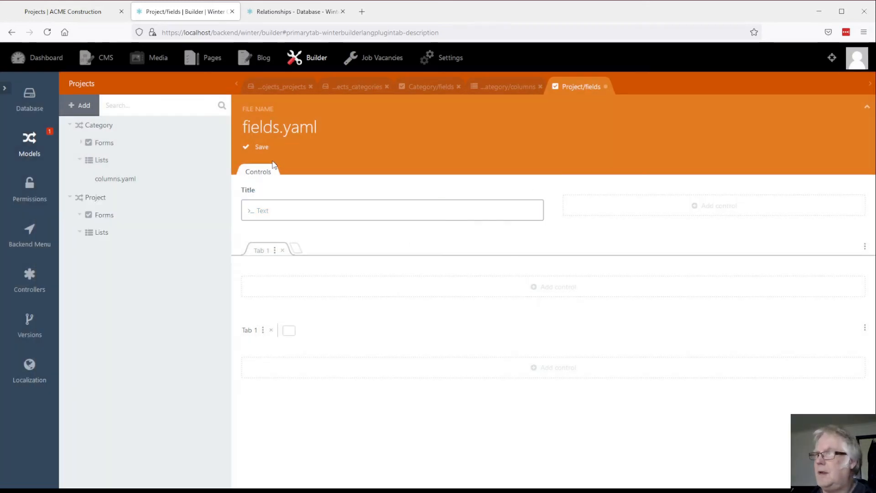
{"action": "left_click", "coordinate": [259, 148]}
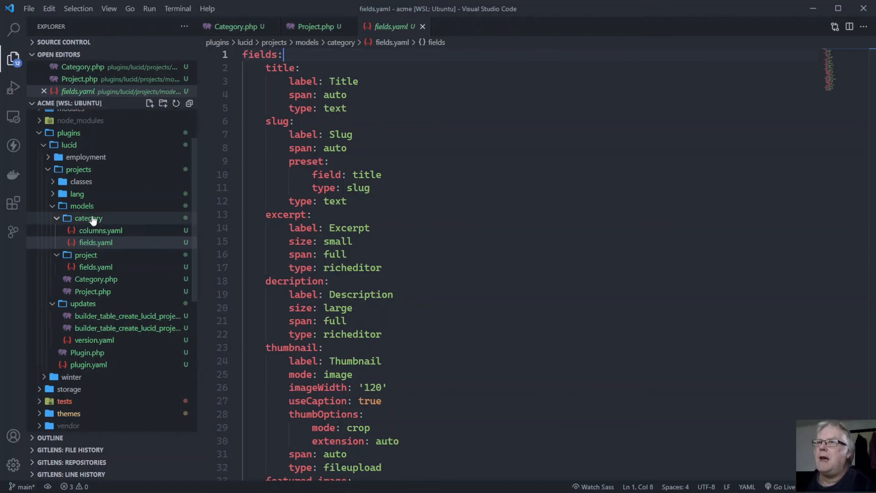
- In Visual Studio Code, replace the contents of project/fields.yaml with a copy of category/fields.yaml and save the file
{"action": "left_click", "coordinate": [91, 267]}
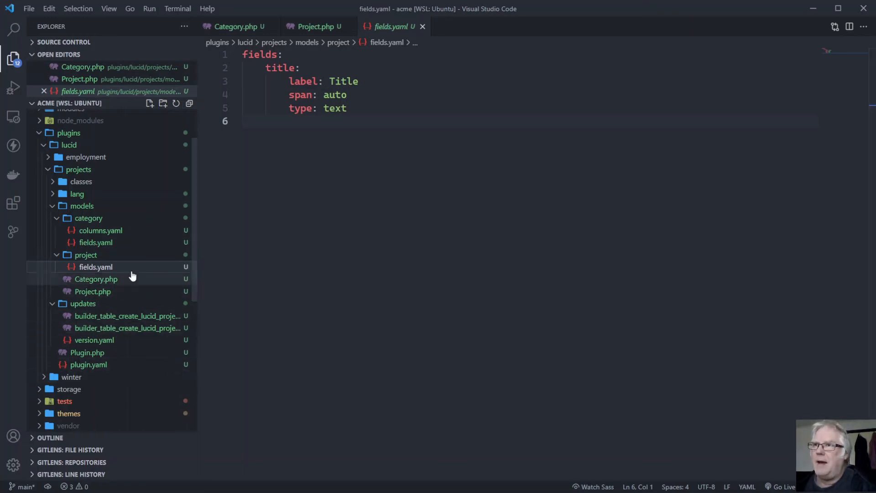
{"action": "left_click", "coordinate": [96, 244]}
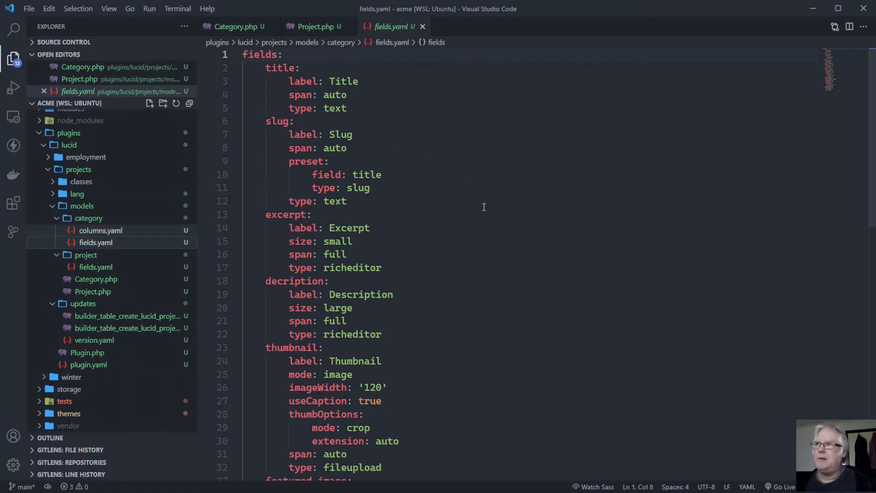
{"action": "left_click", "coordinate": [411, 194]}
{"action": "key", "text": "ctrl+a"}
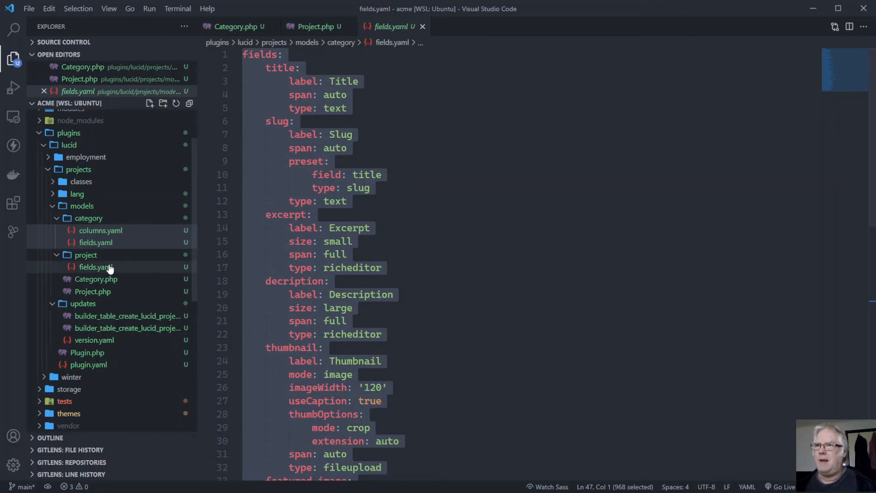
{"action": "left_click", "coordinate": [110, 267]}
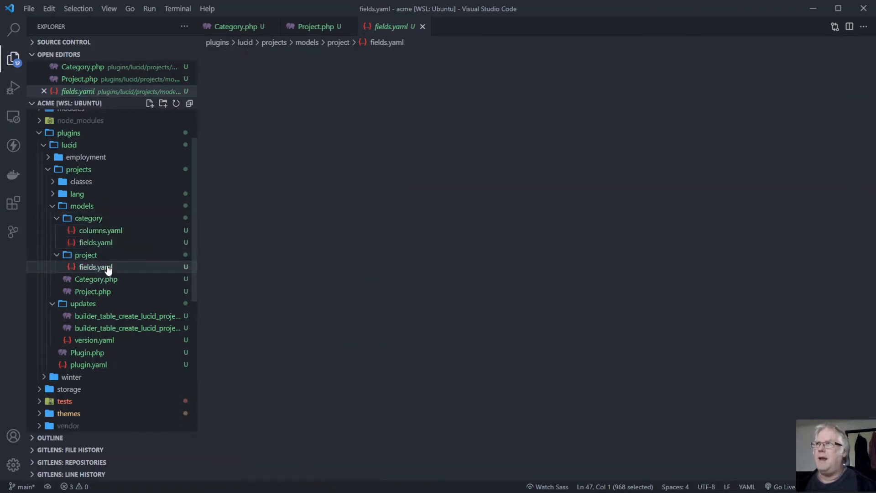
{"action": "left_click_drag", "start_coordinate": [311, 137], "coordinate": [213, 50]}
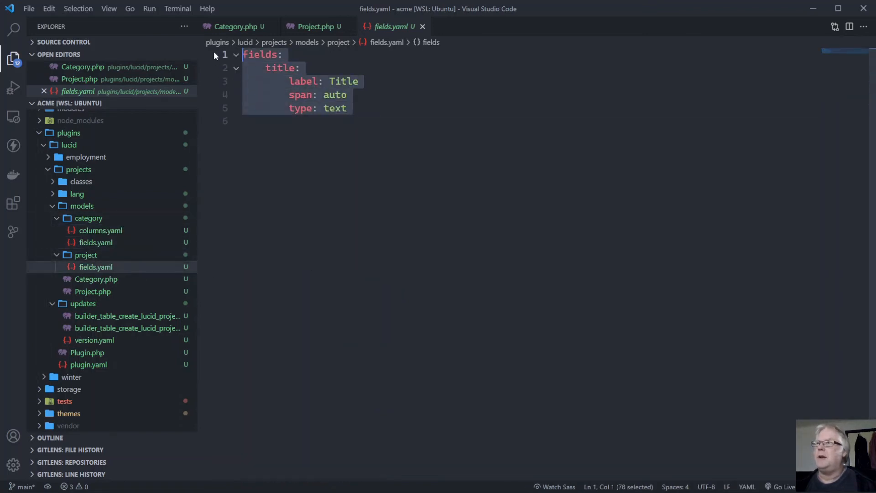
{"action": "key", "text": "BackSpace"}
{"action": "key", "text": "ctrl+v"}
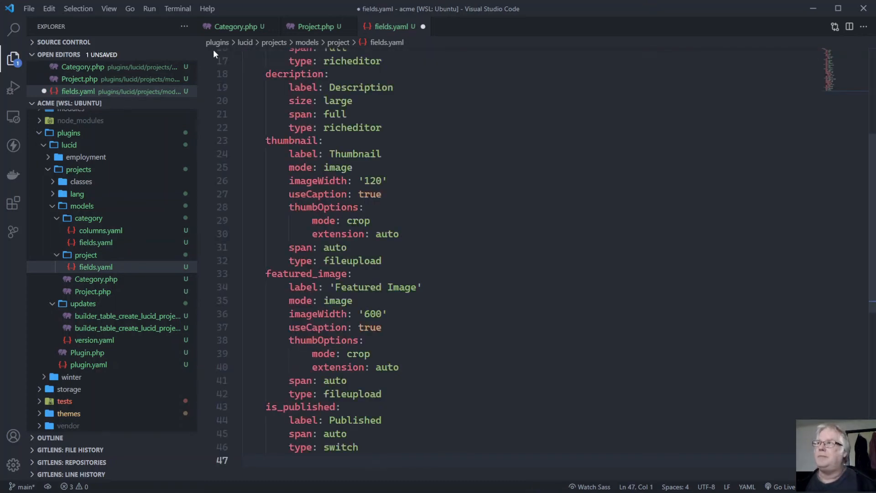
{"action": "key", "text": "ctrl+s"}
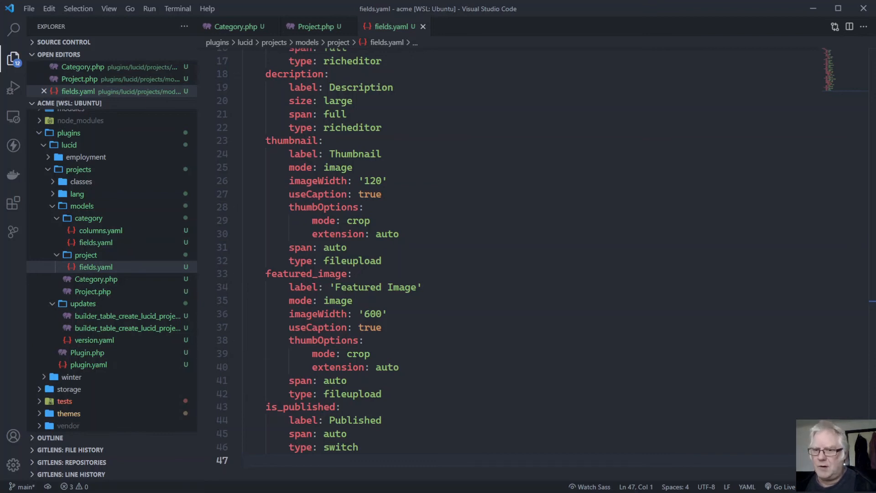
- Switch back to the Winter CMS Builder, reopen the Project form's fields.yaml and review its controls
{"action": "key", "text": "alt+Tab"}
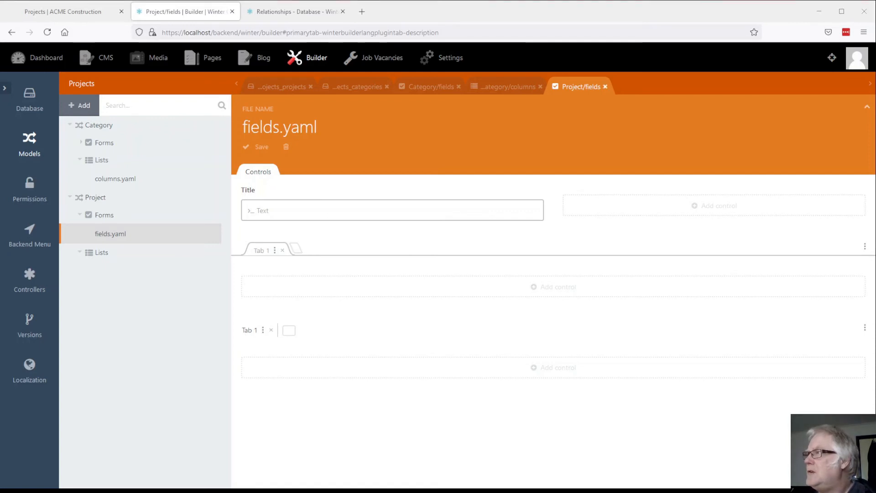
{"action": "left_click", "coordinate": [605, 87]}
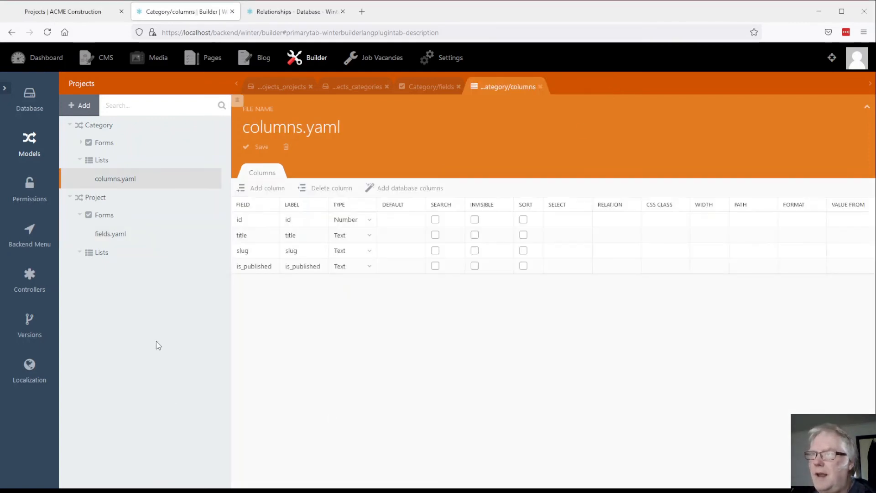
{"action": "left_click", "coordinate": [113, 234]}
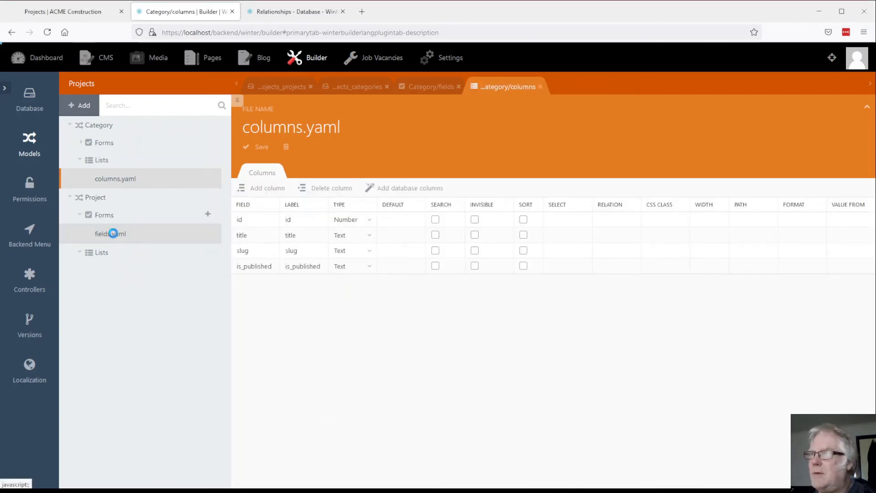
{"action": "scroll", "coordinate": [713, 187], "scroll_direction": "down", "scroll_amount": 5}
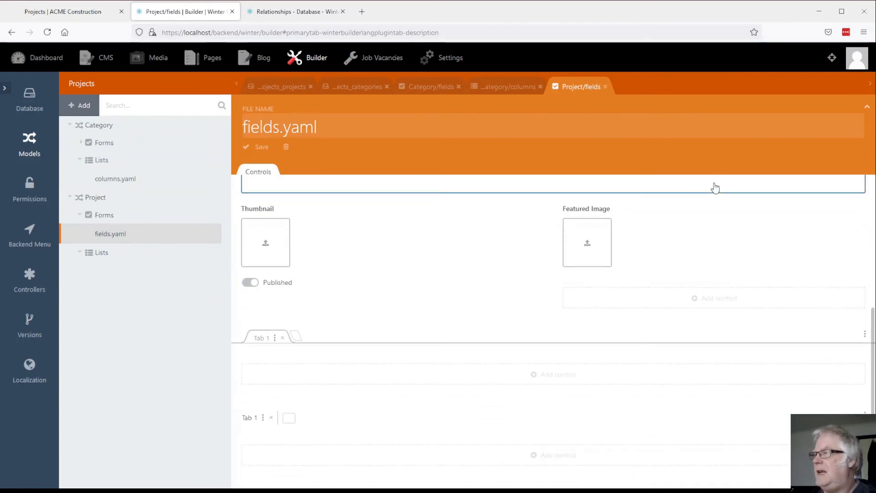
{"action": "scroll", "coordinate": [712, 192], "scroll_direction": "up", "scroll_amount": 4}
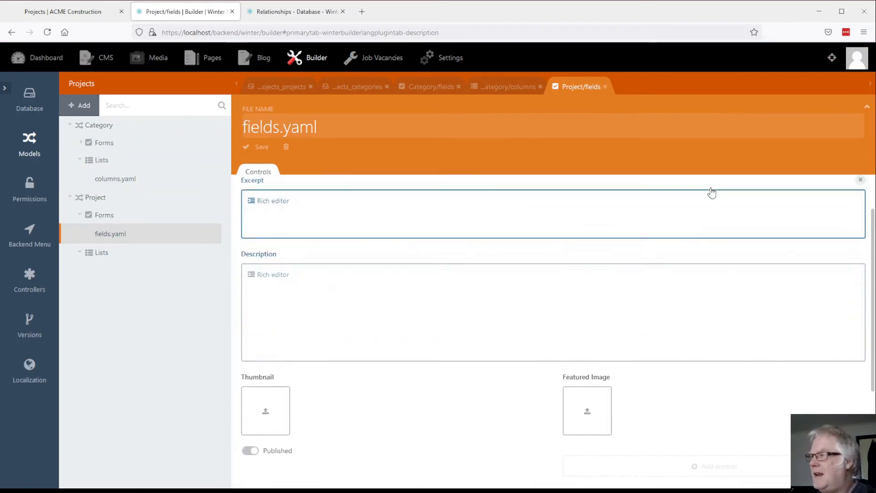
{"action": "scroll", "coordinate": [420, 357], "scroll_direction": "up", "scroll_amount": 1}
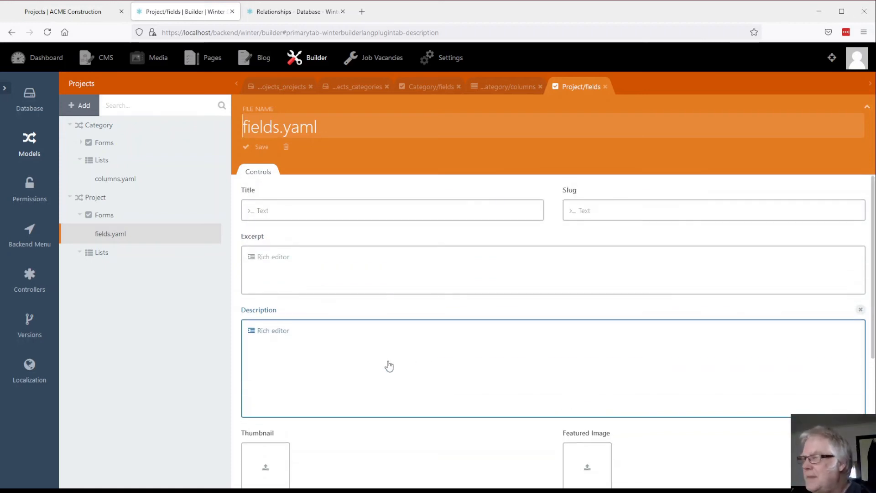
- Add a Relation control beside the Published switch in the Project form
{"action": "scroll", "coordinate": [552, 328], "scroll_direction": "down", "scroll_amount": 4}
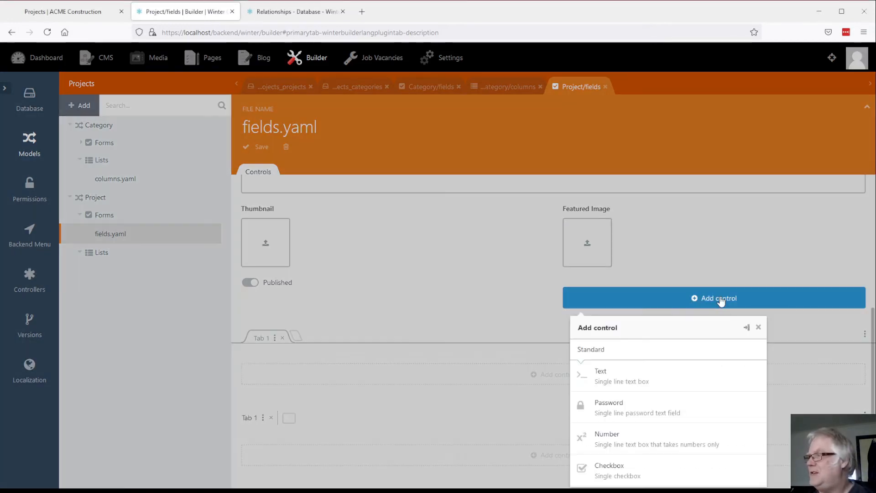
{"action": "left_click", "coordinate": [719, 298]}
{"action": "scroll", "coordinate": [678, 436], "scroll_direction": "down", "scroll_amount": 5}
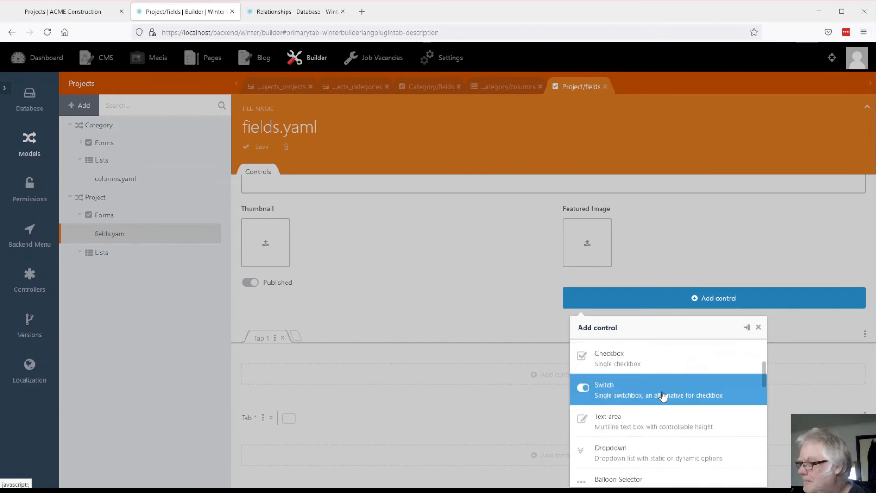
{"action": "scroll", "coordinate": [663, 395], "scroll_direction": "down", "scroll_amount": 4}
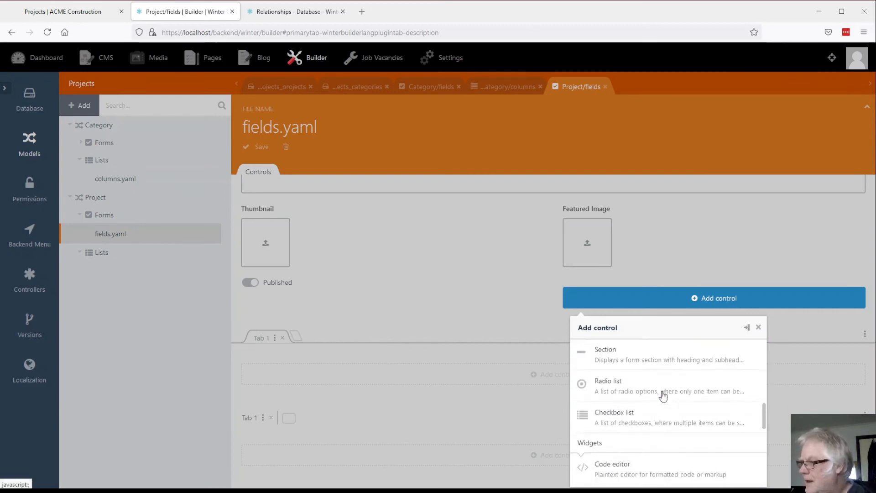
{"action": "scroll", "coordinate": [662, 395], "scroll_direction": "down", "scroll_amount": 4}
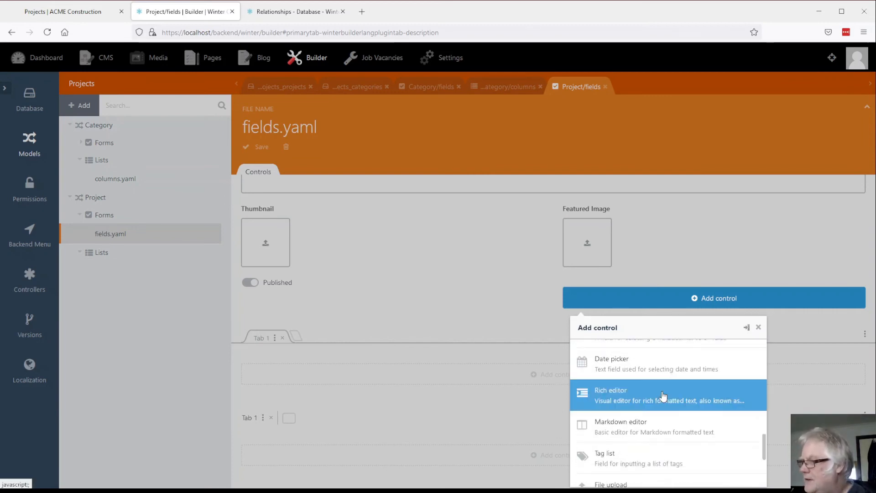
{"action": "scroll", "coordinate": [661, 395], "scroll_direction": "down", "scroll_amount": 3}
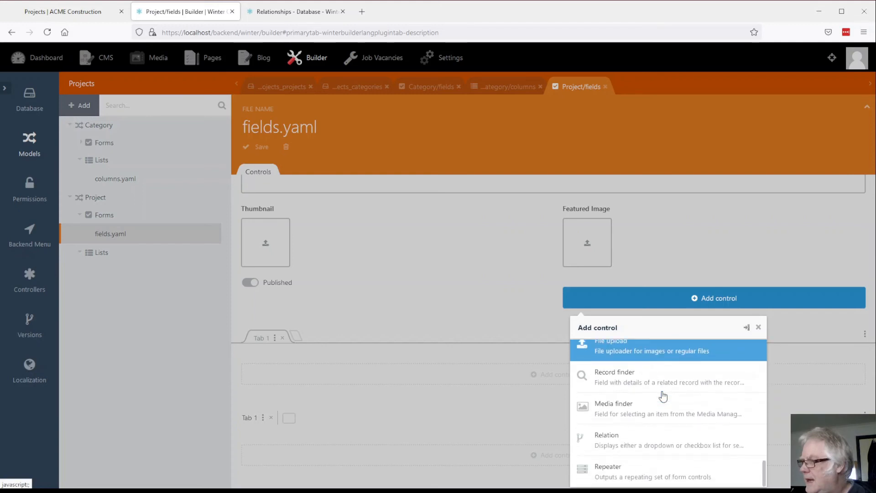
{"action": "left_click", "coordinate": [649, 439]}
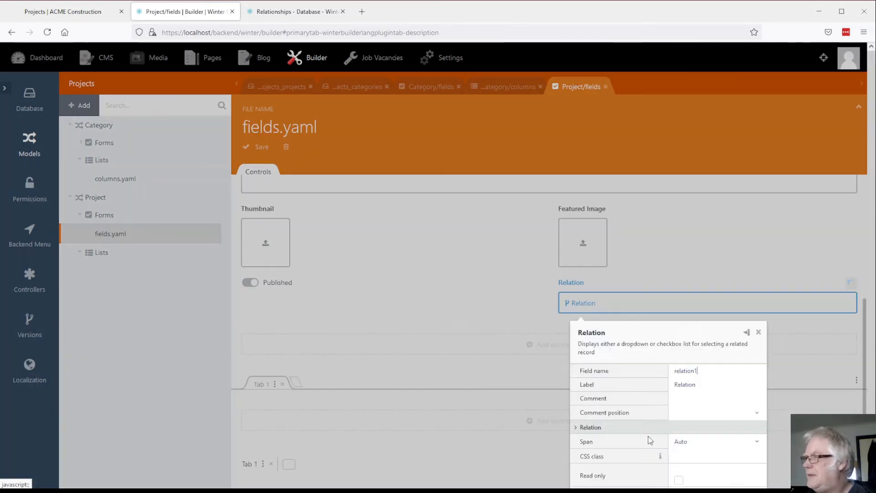
- Set the Relation control's field name to category
{"action": "left_click_drag", "start_coordinate": [696, 367], "coordinate": [649, 366]}
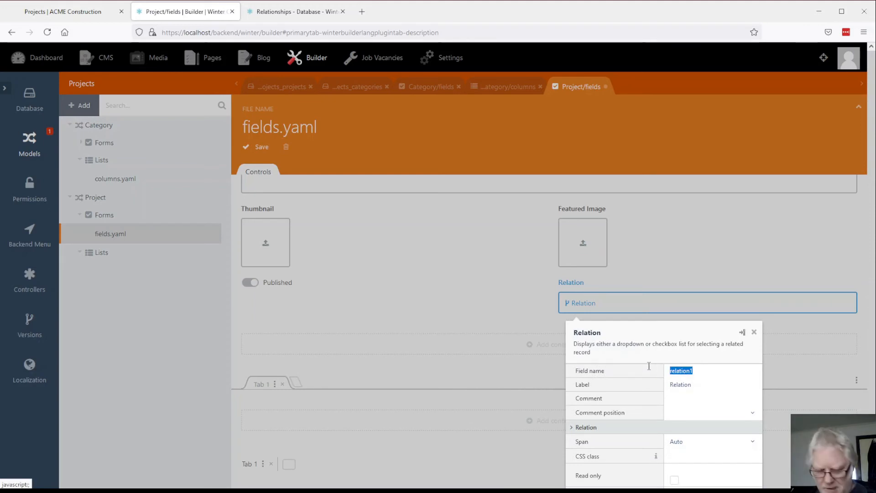
{"action": "type", "text": "c"}
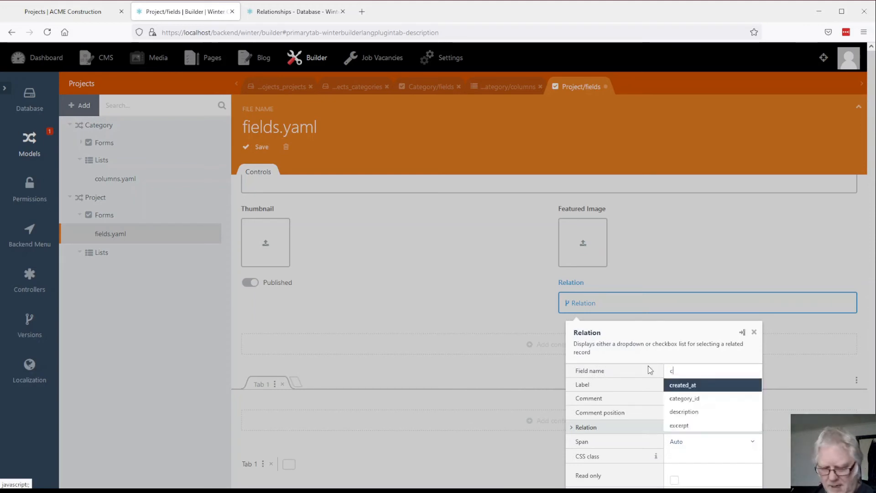
{"action": "type", "text": "ategory"}
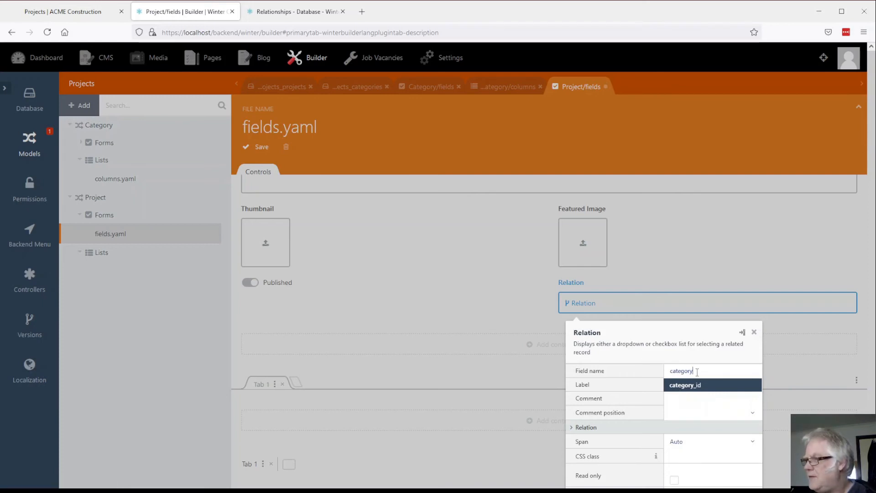
{"action": "left_click", "coordinate": [686, 400]}
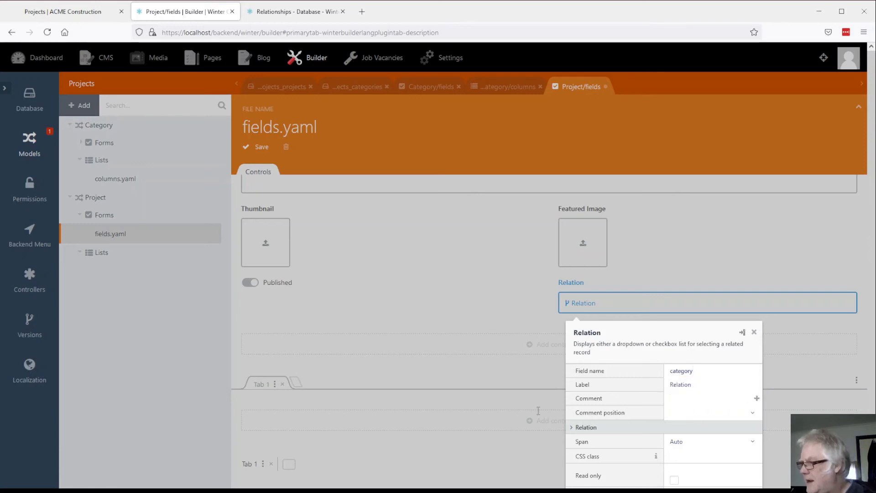
- Set the relation's name column to title and save the Project form's fields.yaml
{"action": "left_click", "coordinate": [585, 426]}
{"action": "scroll", "coordinate": [611, 413], "scroll_direction": "down", "scroll_amount": 2}
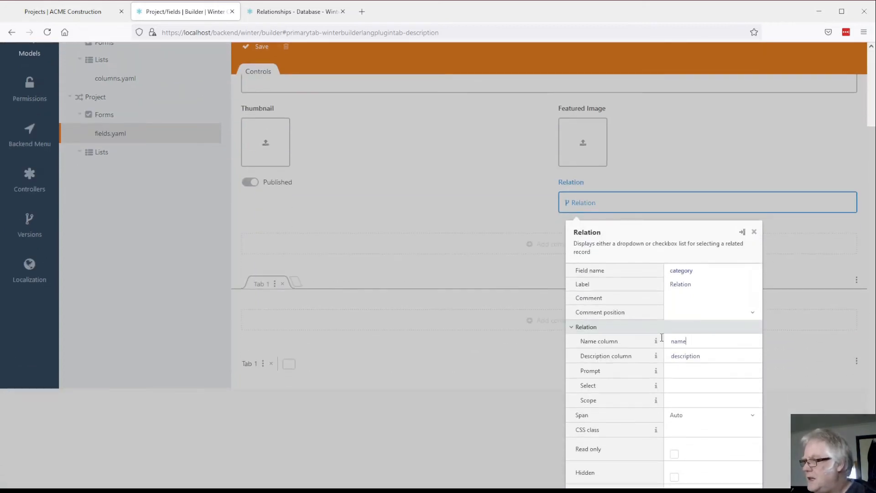
{"action": "type", "text": "title"}
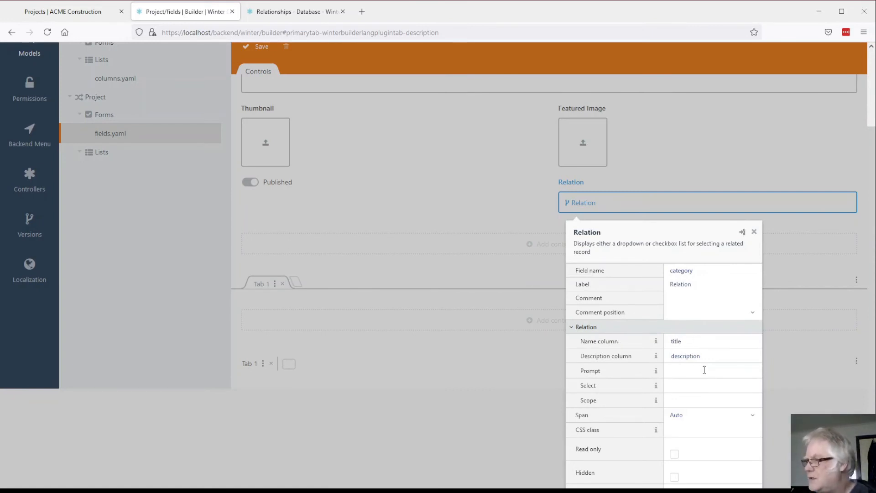
{"action": "left_click", "coordinate": [506, 368]}
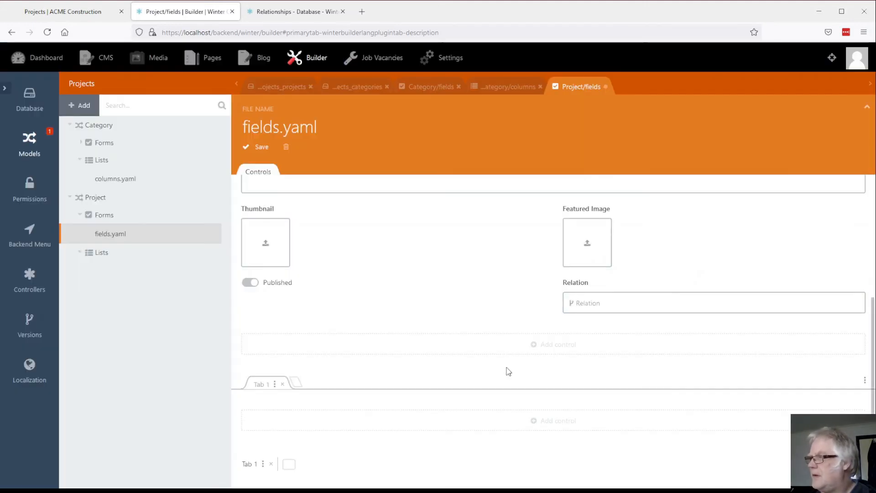
{"action": "left_click", "coordinate": [262, 147]}
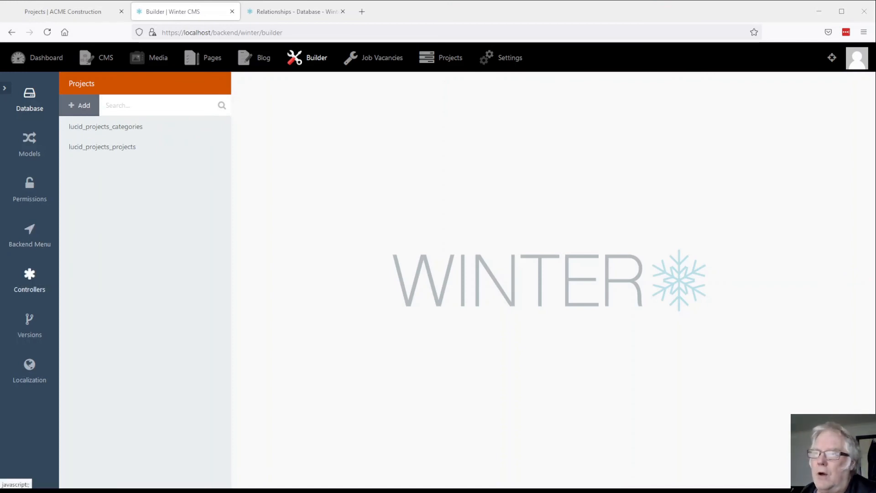
- Start a new controller for the Projects plugin and name it Projects
{"action": "left_click", "coordinate": [34, 285]}
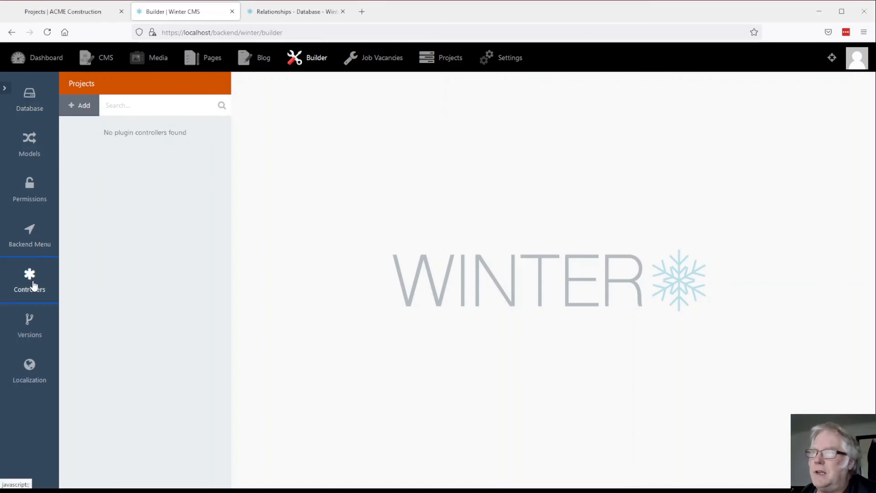
{"action": "left_click", "coordinate": [82, 107]}
{"action": "left_click", "coordinate": [337, 172]}
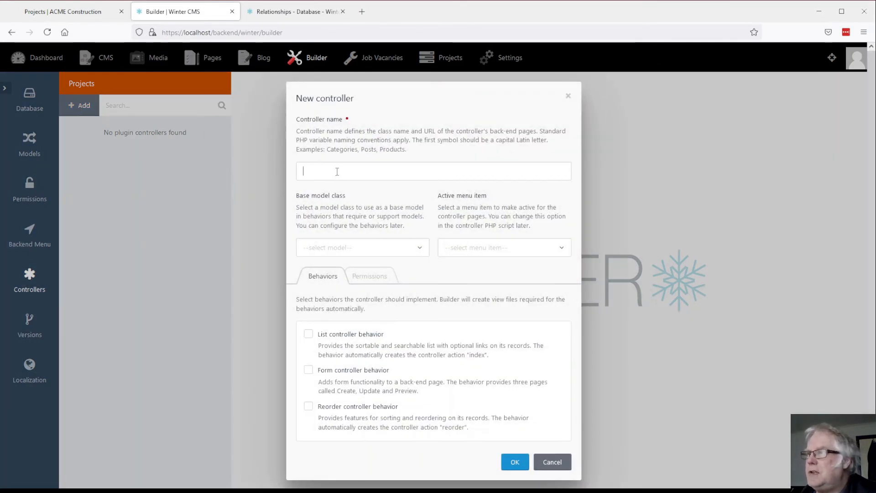
{"action": "type", "text": "Ca"}
{"action": "key", "text": "BackSpace"}
{"action": "type", "text": "Projects"}
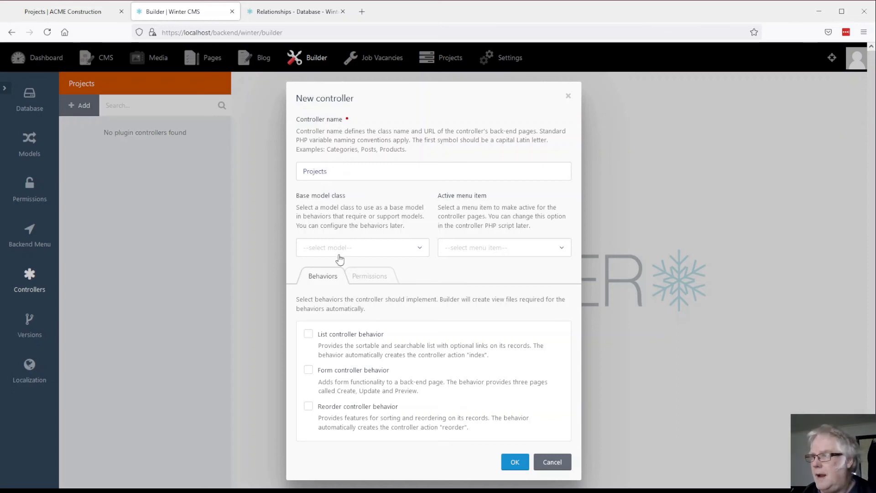
- Create the controller with the Project base model, the Projects sub-item as active menu item, and the List and Form controller behaviors
{"action": "left_click", "coordinate": [339, 255]}
{"action": "left_click", "coordinate": [335, 299]}
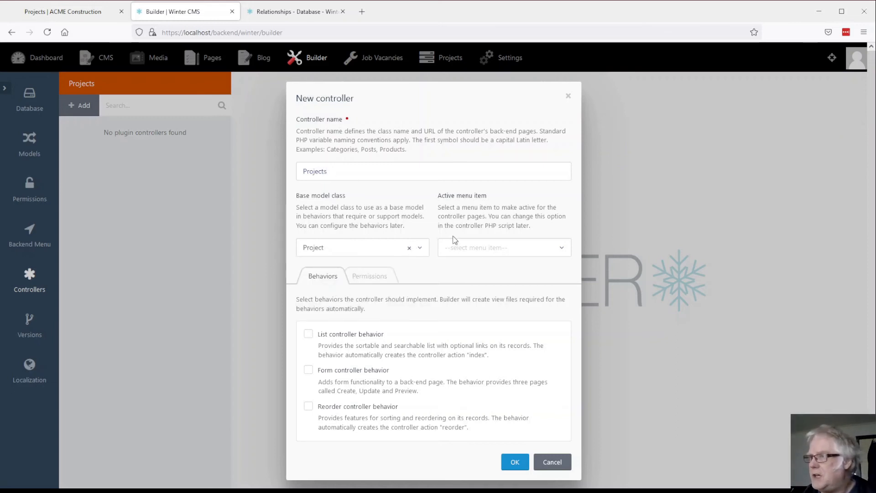
{"action": "left_click", "coordinate": [476, 253]}
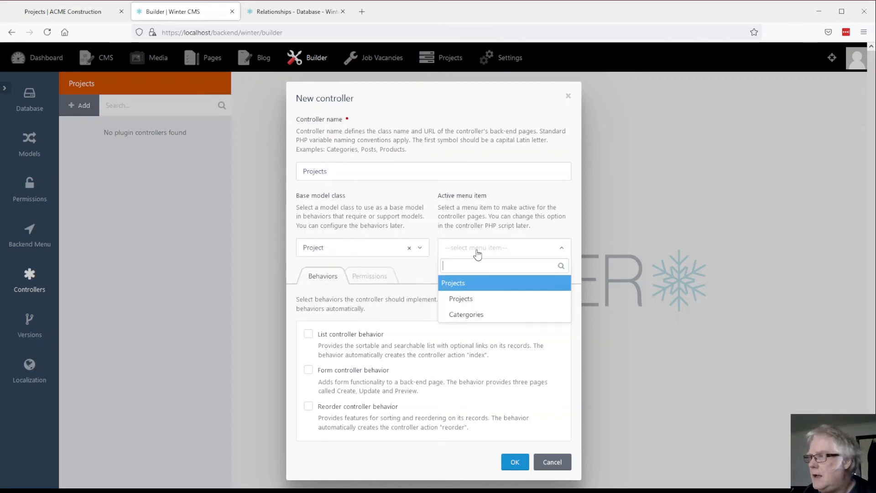
{"action": "left_click", "coordinate": [485, 301]}
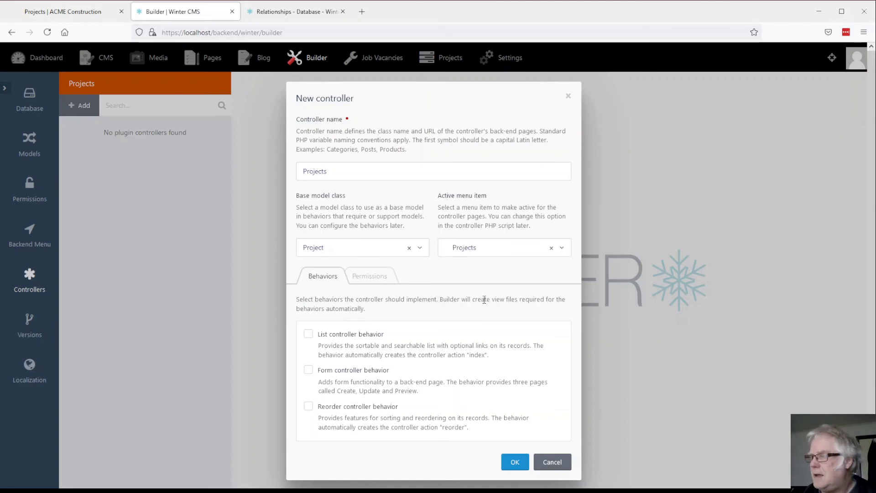
{"action": "left_click", "coordinate": [561, 252]}
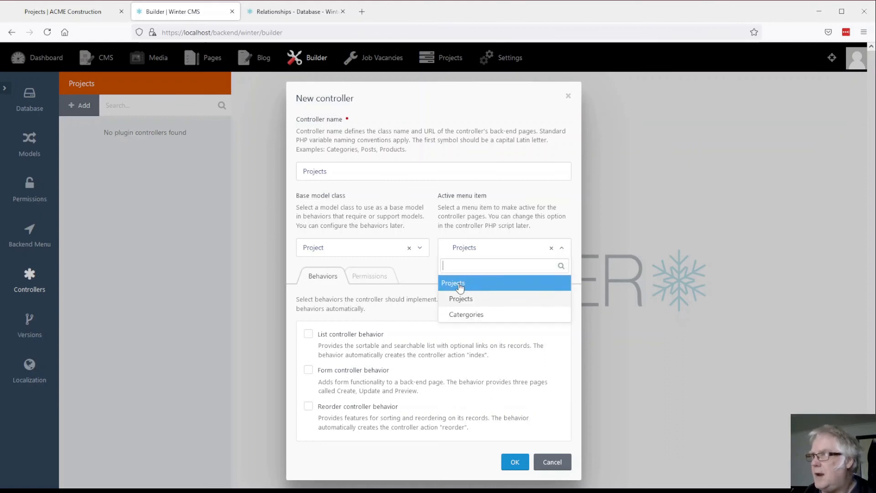
{"action": "left_click", "coordinate": [483, 302]}
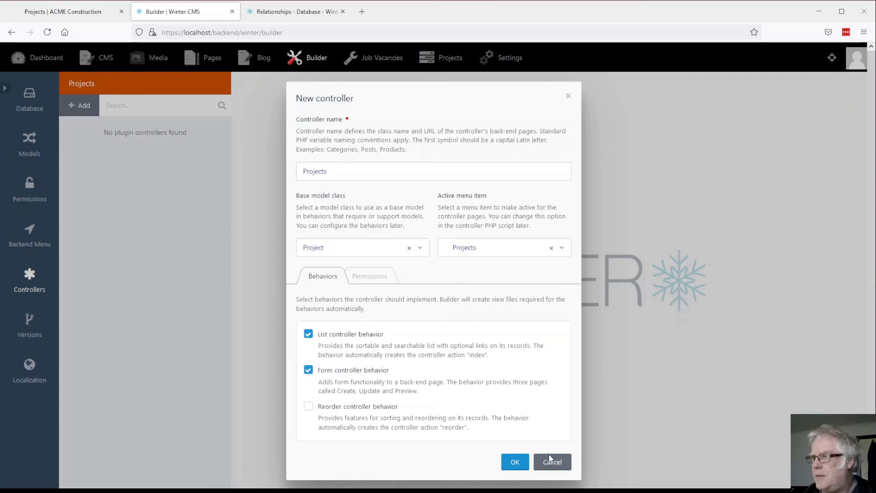
{"action": "left_click", "coordinate": [512, 462]}
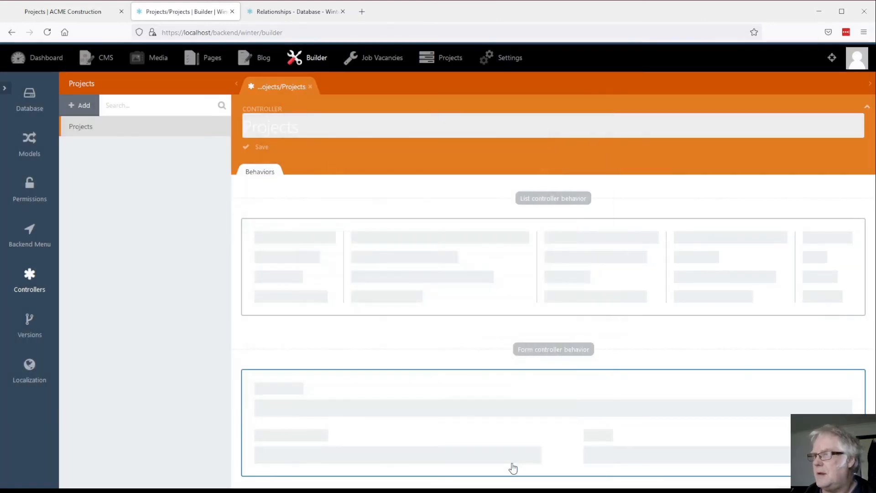
- Create a Categories controller using the Category model, the Catergories menu item, and the List and Form controller behaviors
{"action": "left_click", "coordinate": [76, 108]}
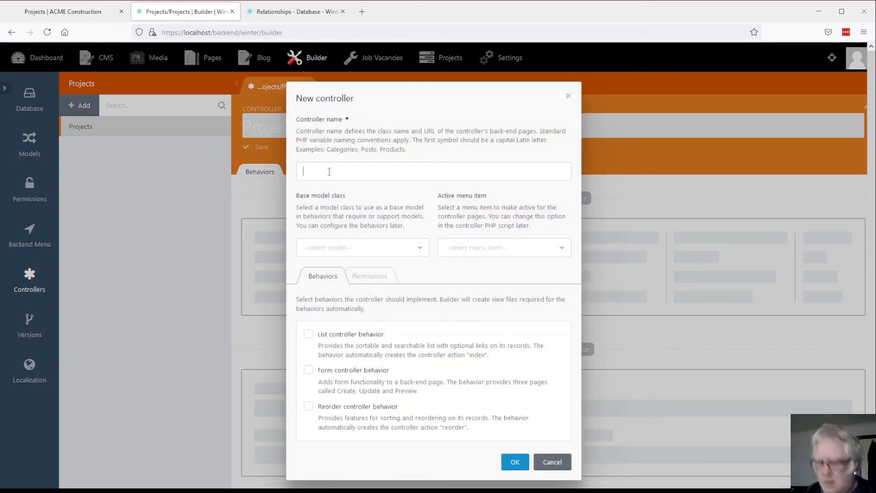
{"action": "type", "text": "Ca"}
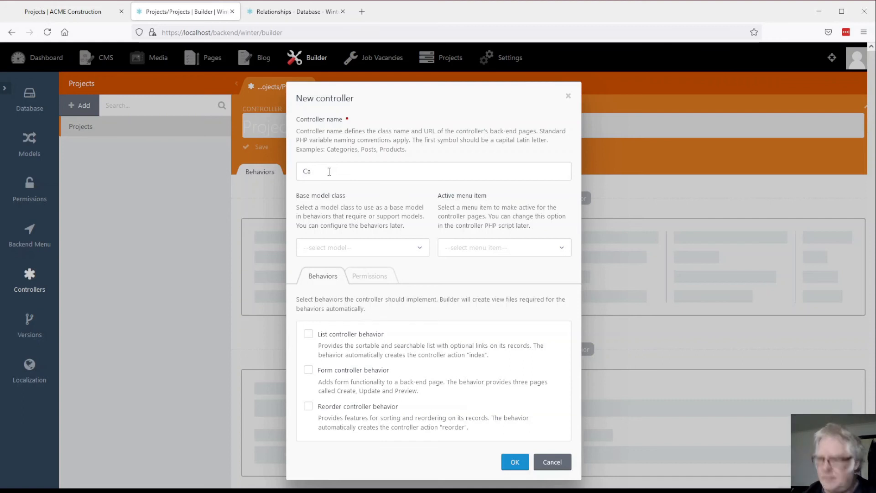
{"action": "type", "text": "tegories"}
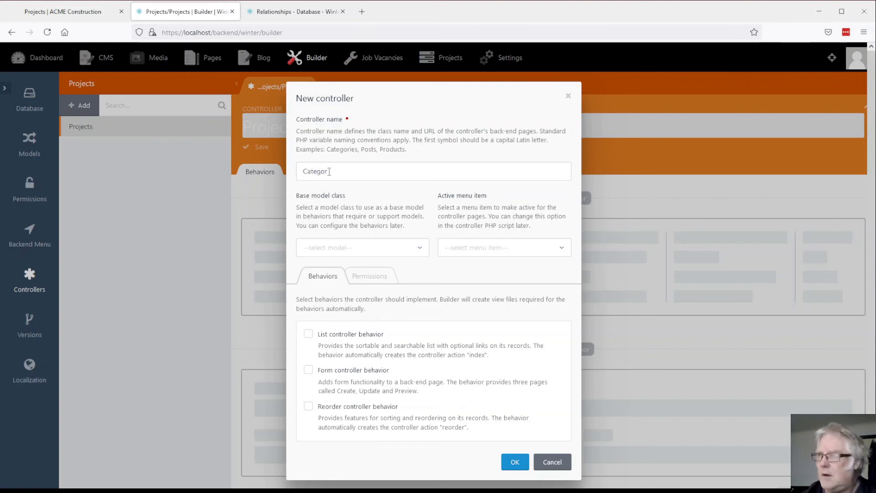
{"action": "left_click", "coordinate": [355, 250]}
{"action": "left_click", "coordinate": [343, 284]}
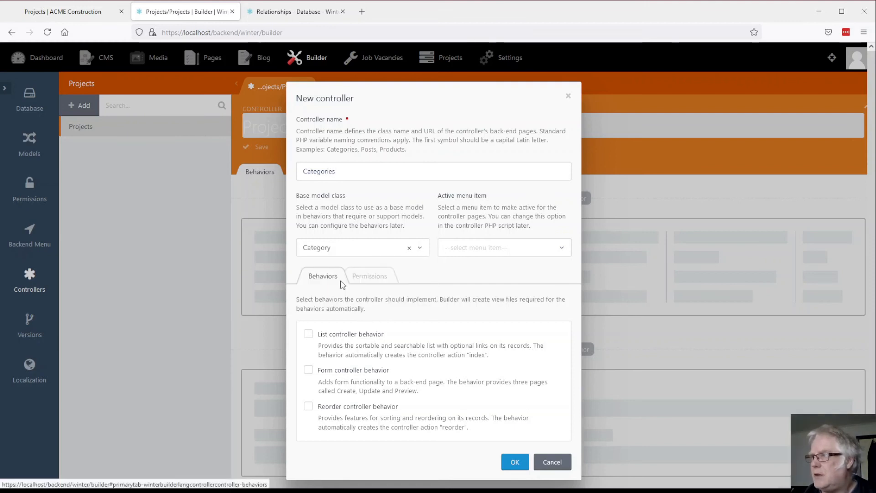
{"action": "left_click", "coordinate": [518, 249]}
{"action": "left_click", "coordinate": [487, 316]}
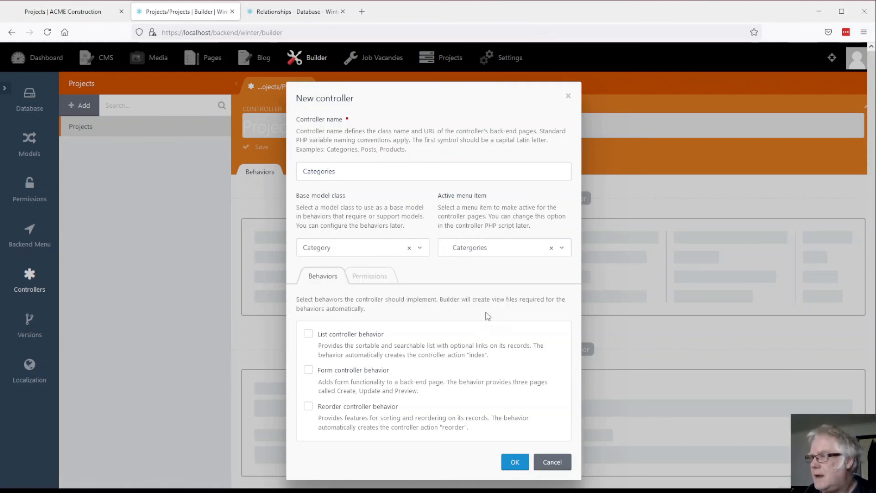
{"action": "left_click", "coordinate": [307, 335]}
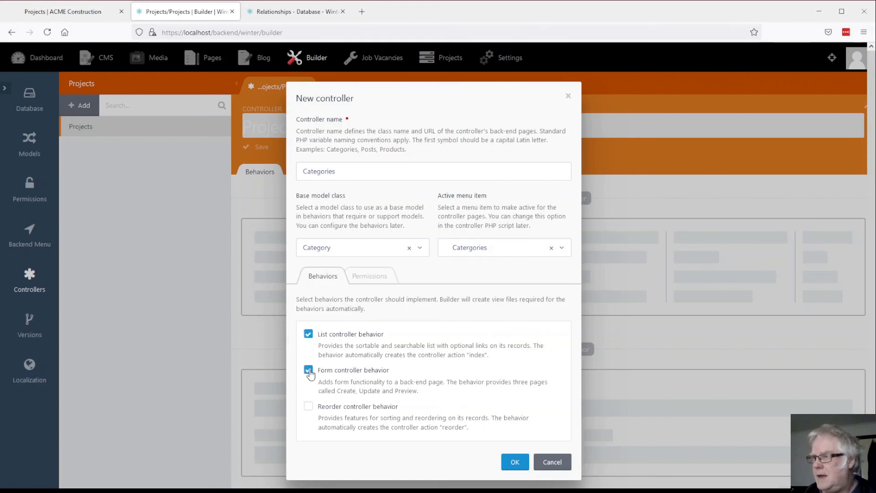
{"action": "left_click", "coordinate": [507, 462]}
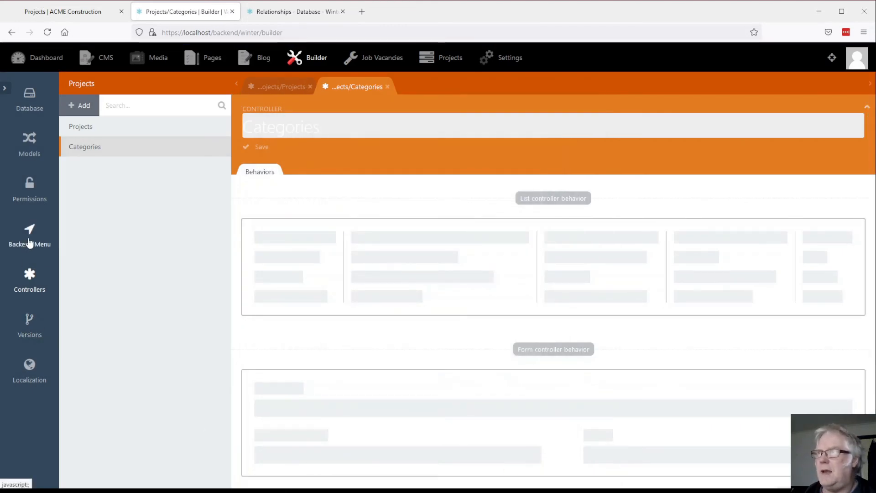
- In the plugin's backend menu, set the Projects side menu item's URL to lucid/projects/projects
{"action": "left_click", "coordinate": [29, 242]}
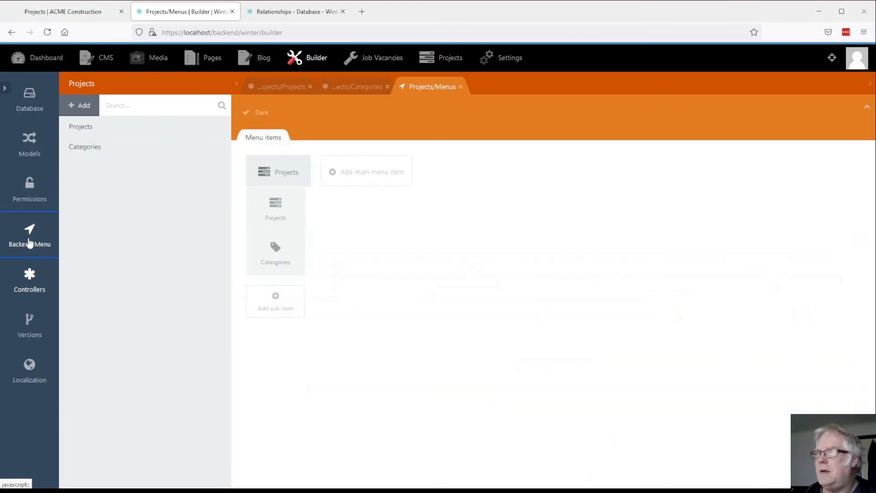
{"action": "left_click", "coordinate": [266, 209]}
{"action": "left_click", "coordinate": [382, 297]}
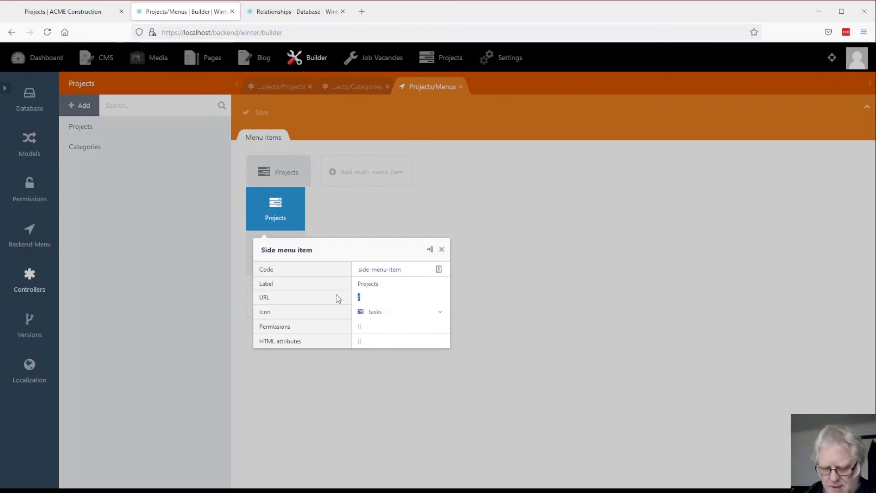
{"action": "type", "text": "p"}
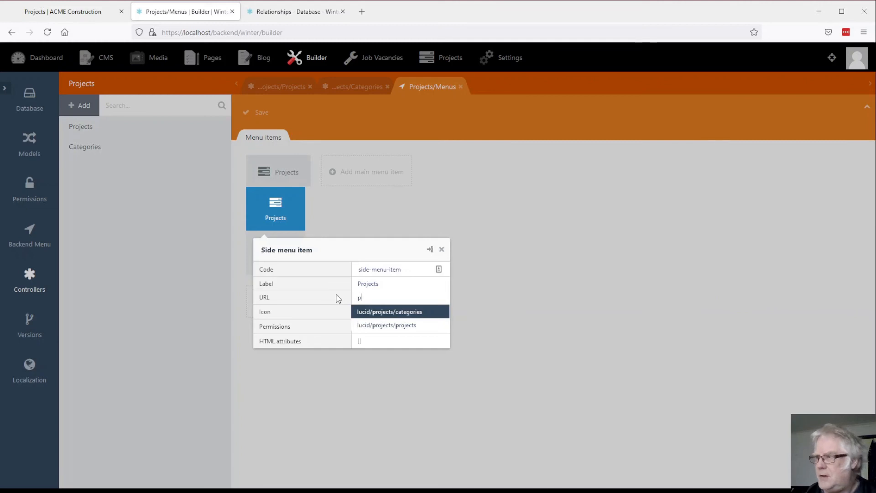
{"action": "left_click", "coordinate": [400, 325]}
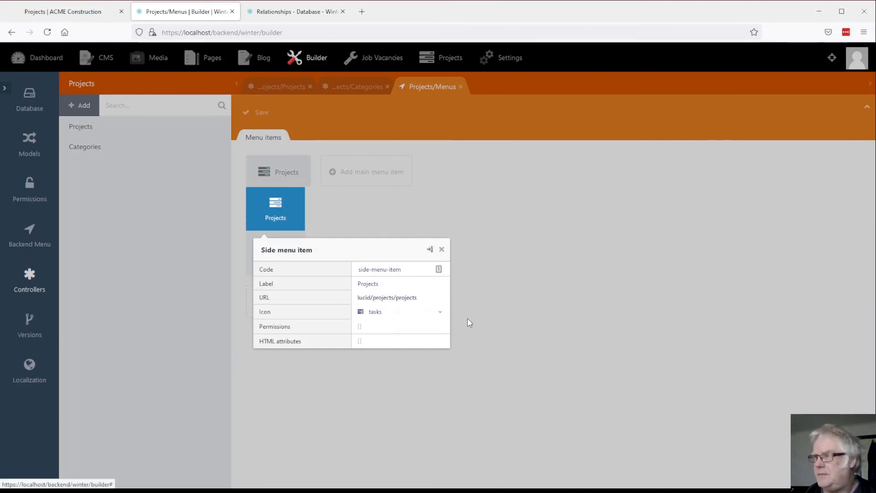
{"action": "left_click", "coordinate": [477, 295]}
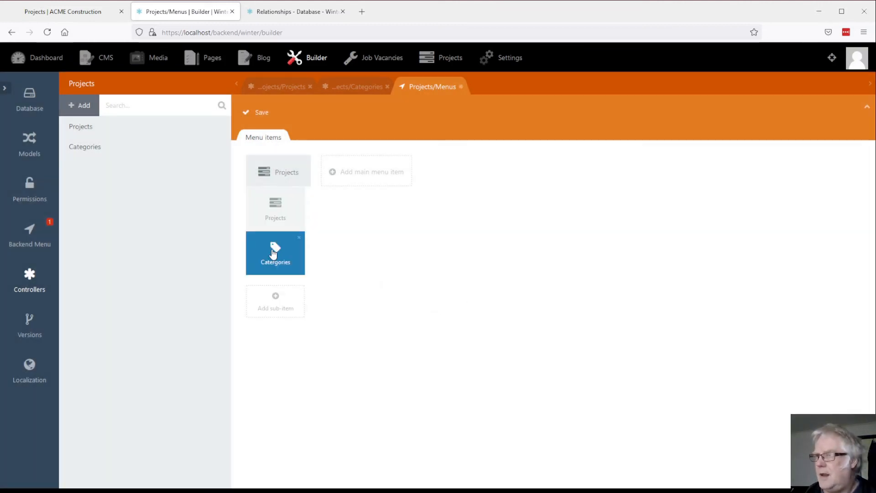
- Set the Catergories side menu item's URL to lucid/projects/categories
{"action": "left_click", "coordinate": [274, 254]}
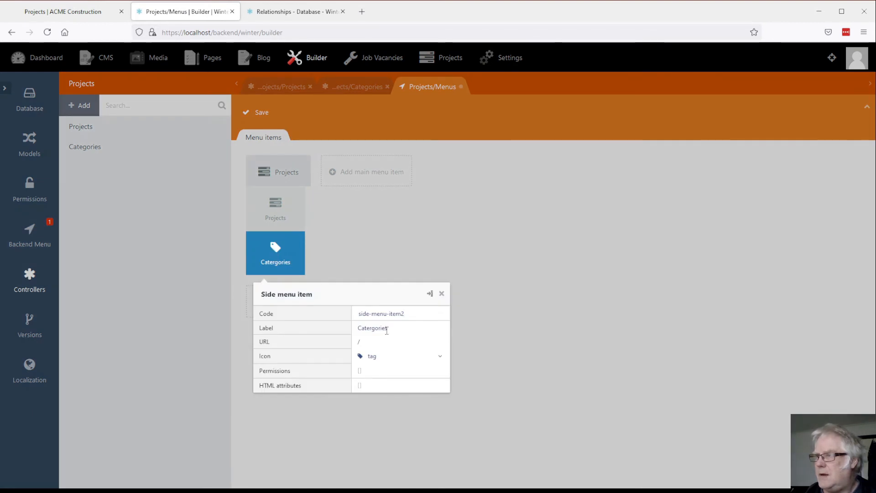
{"action": "key", "text": "BackSpace"}
{"action": "type", "text": "c"}
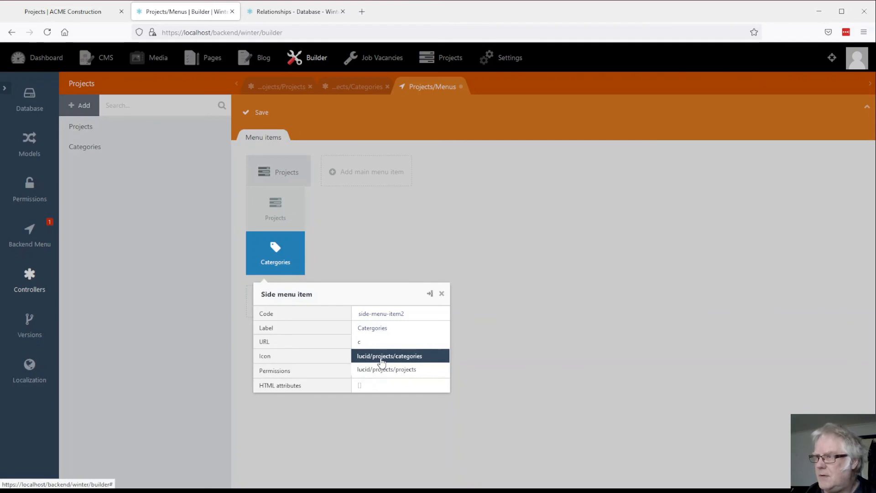
{"action": "left_click", "coordinate": [382, 356]}
{"action": "left_click", "coordinate": [400, 240]}
- Set the main Projects menu item's URL to lucid/projects/projects
{"action": "left_click", "coordinate": [270, 172]}
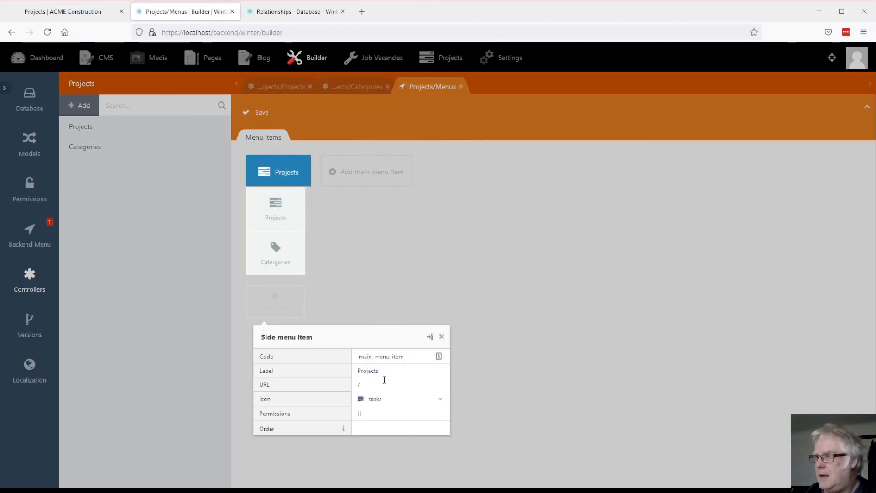
{"action": "left_click_drag", "start_coordinate": [377, 383], "coordinate": [330, 382]}
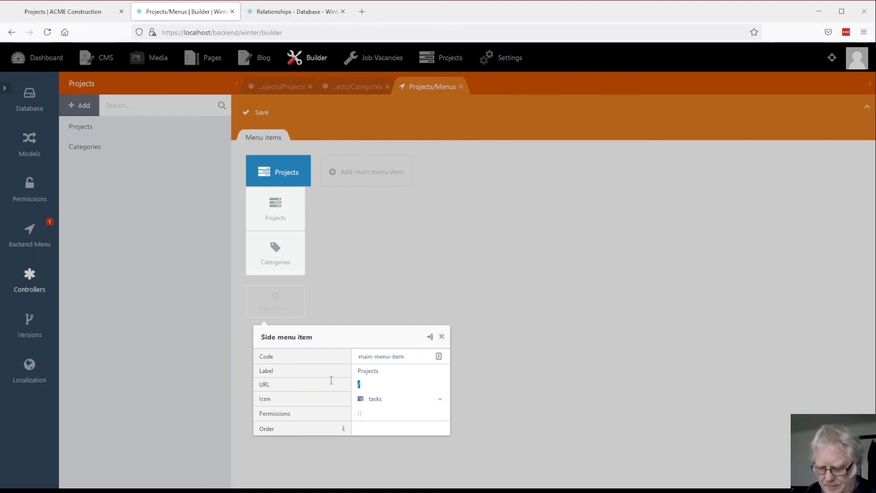
{"action": "type", "text": "p"}
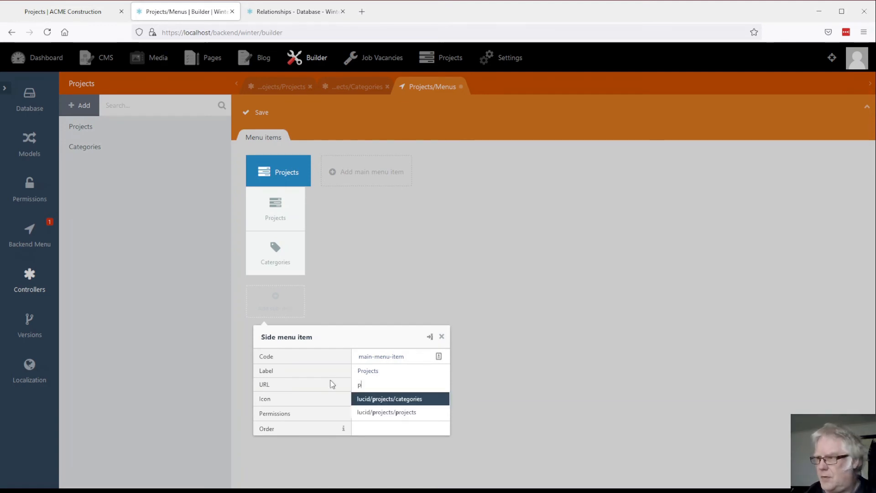
{"action": "left_click", "coordinate": [374, 411]}
{"action": "left_click", "coordinate": [411, 285]}
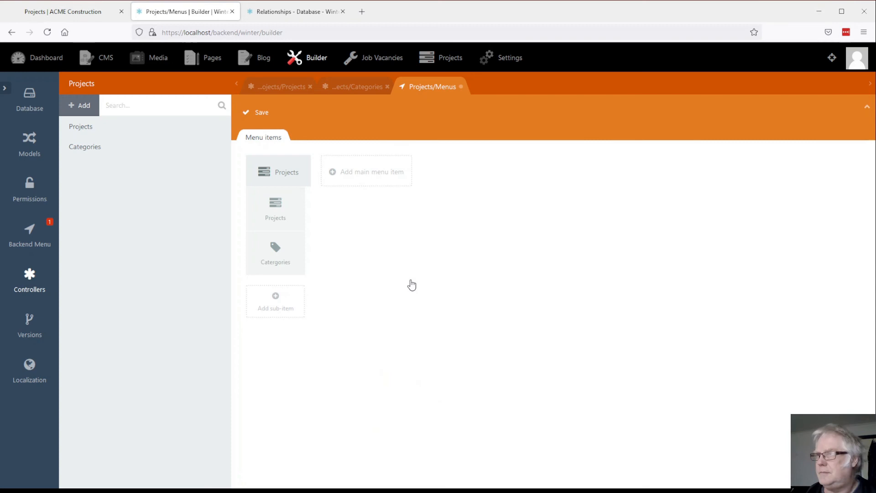
- Save the plugin's backend menu and open the Categories list in the backend's Projects section
{"action": "left_click", "coordinate": [261, 114]}
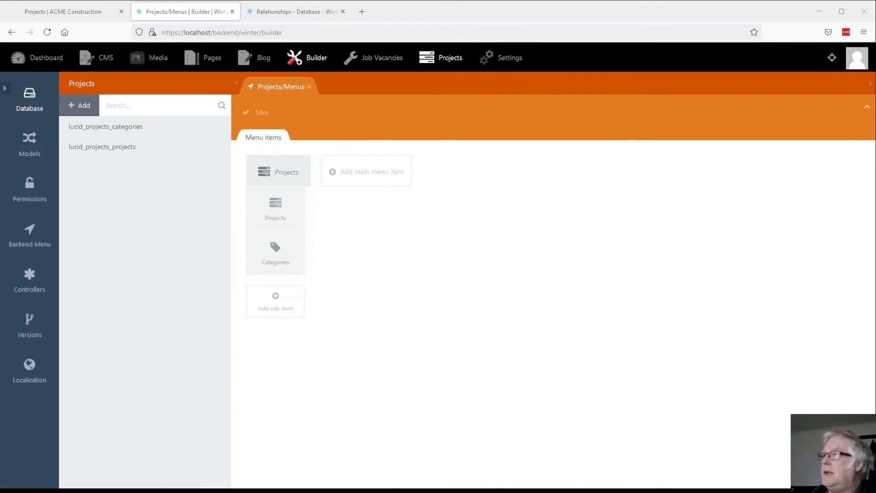
{"action": "left_click", "coordinate": [445, 59]}
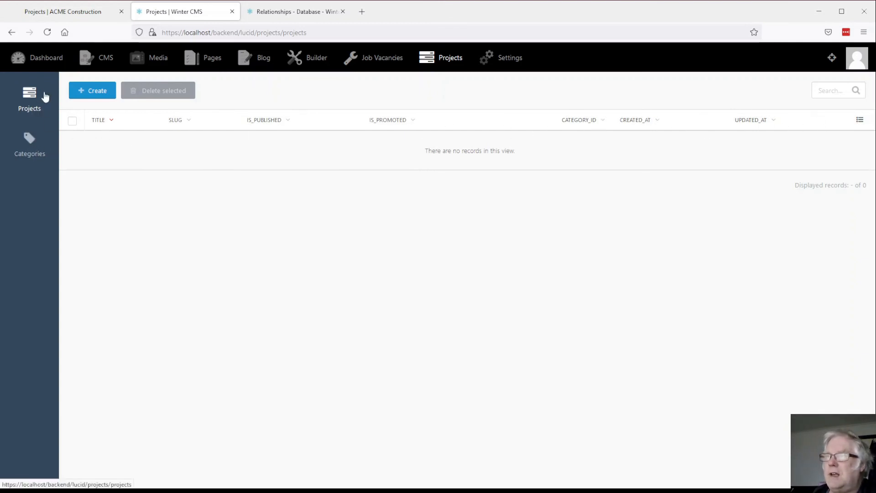
{"action": "left_click", "coordinate": [29, 140]}
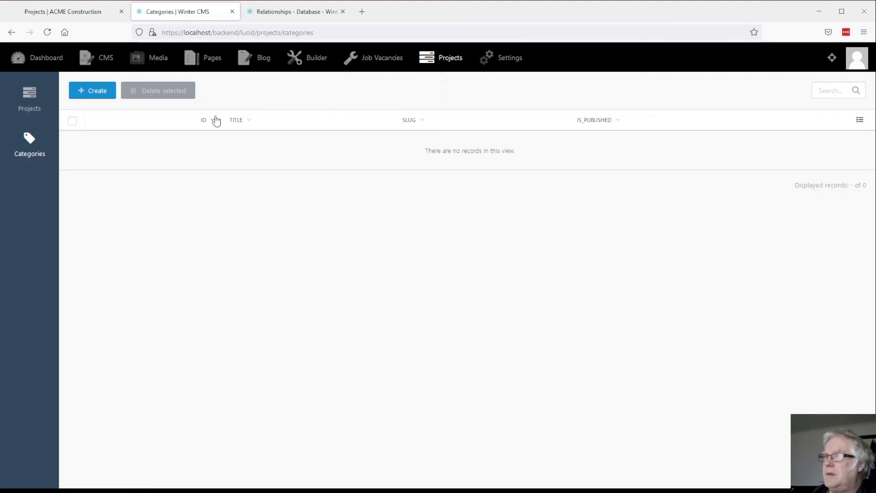
- Start a new category titled Houses and set it as published
{"action": "left_click", "coordinate": [93, 91]}
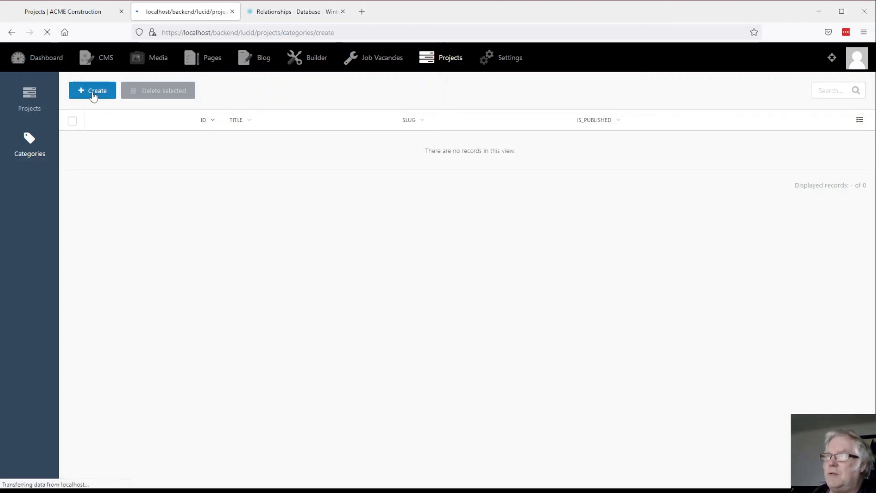
{"action": "left_click", "coordinate": [104, 122]}
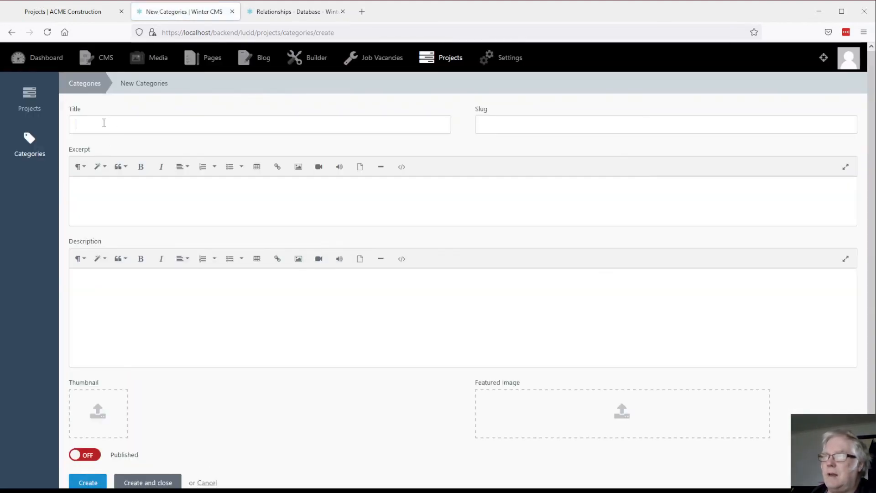
{"action": "type", "text": "Houses"}
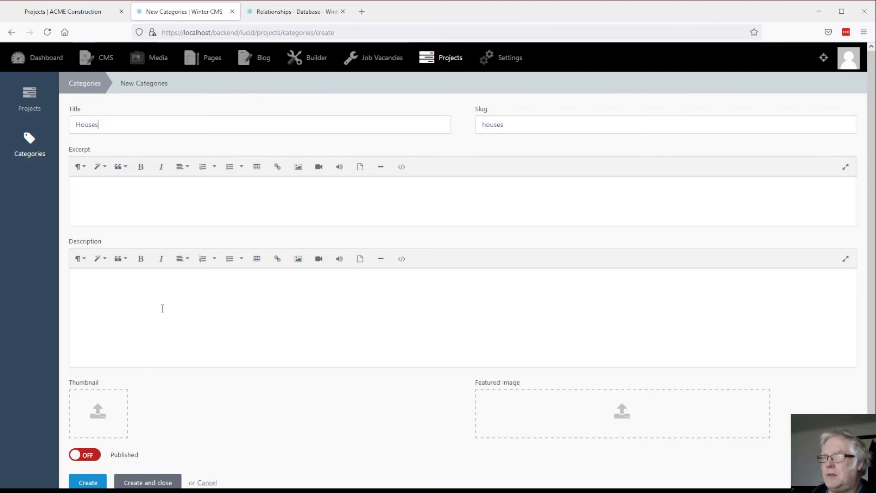
{"action": "left_click", "coordinate": [88, 459]}
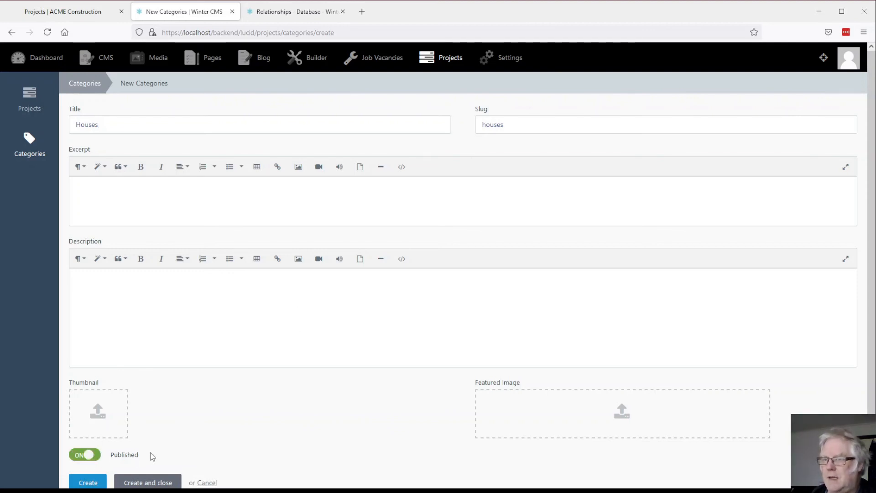
{"action": "scroll", "coordinate": [280, 396], "scroll_direction": "down", "scroll_amount": 1}
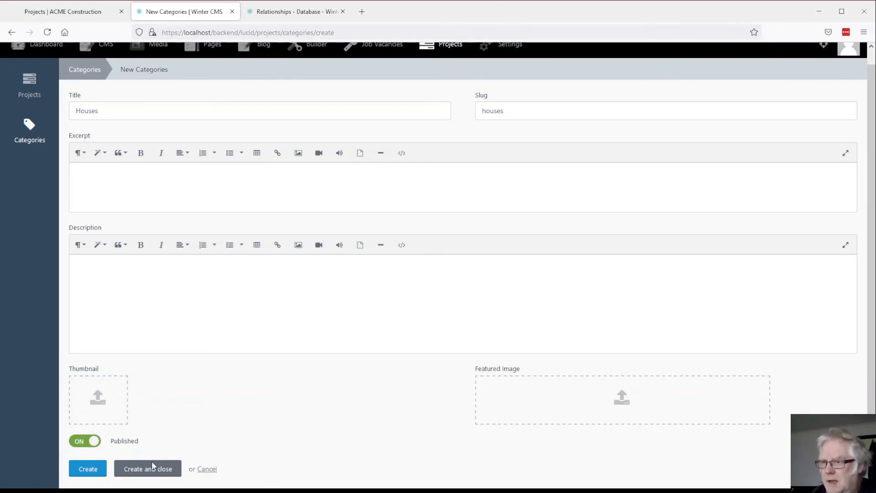
- Add front-homes.jpg as the thumbnail and featured-homes.jpg as the featured image, and create the category, closing its form
{"action": "left_click", "coordinate": [103, 404]}
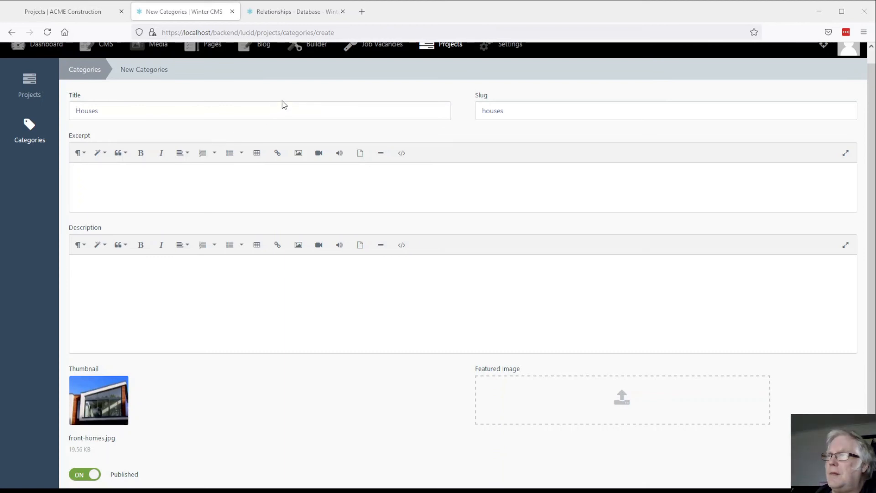
{"action": "left_click", "coordinate": [297, 223]}
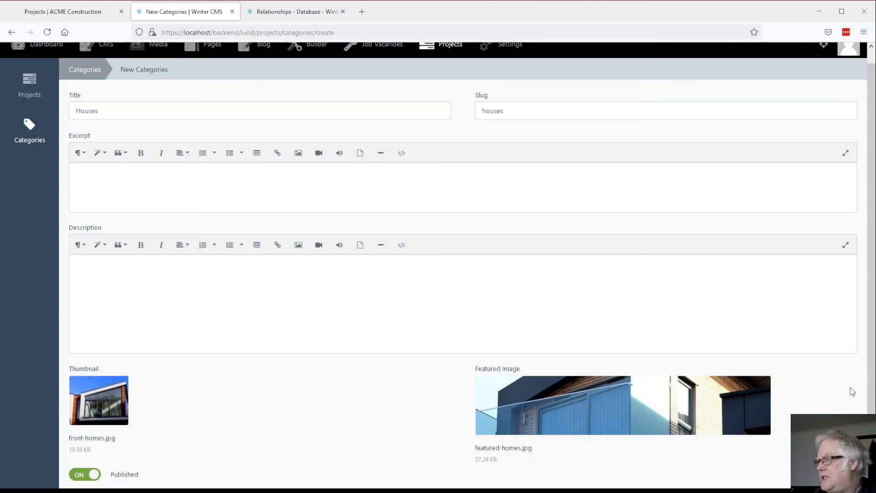
{"action": "mouse_move", "coordinate": [500, 446]}
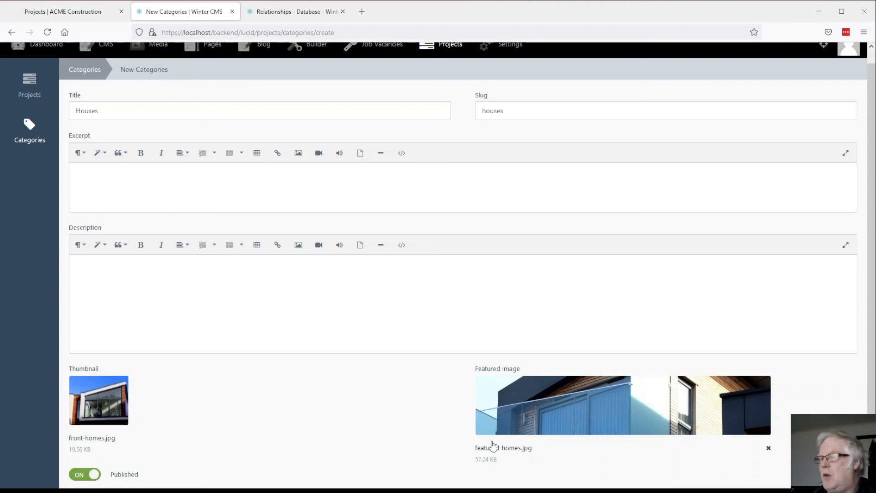
{"action": "scroll", "coordinate": [492, 443], "scroll_direction": "down", "scroll_amount": 1}
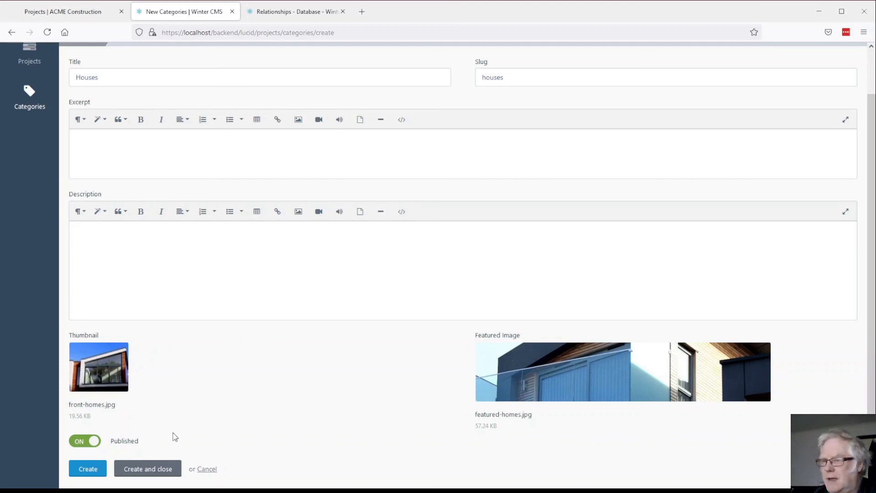
{"action": "left_click", "coordinate": [161, 475]}
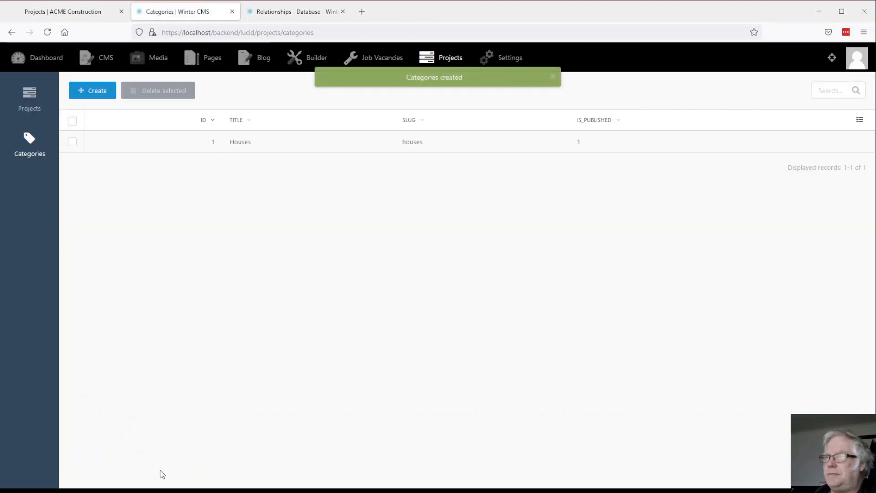
- Fill in a new project titled Project 1 with the Houses relation and try to create it
{"action": "left_click", "coordinate": [29, 95]}
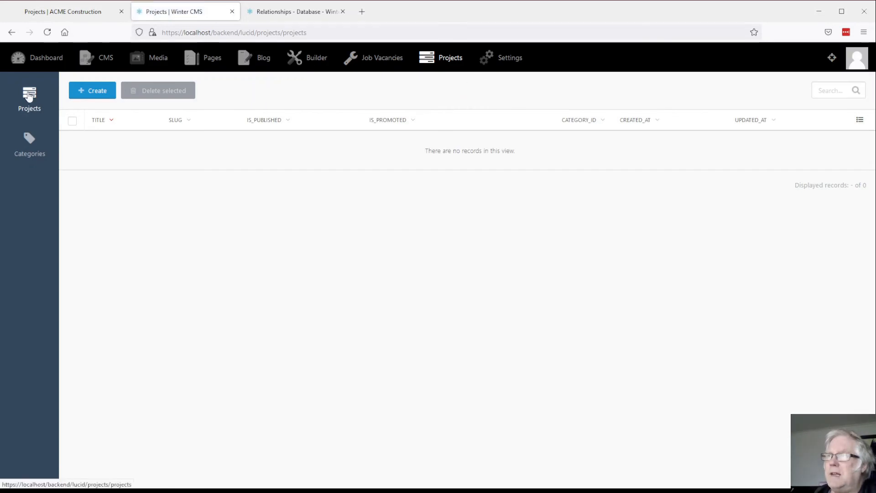
{"action": "left_click", "coordinate": [99, 93]}
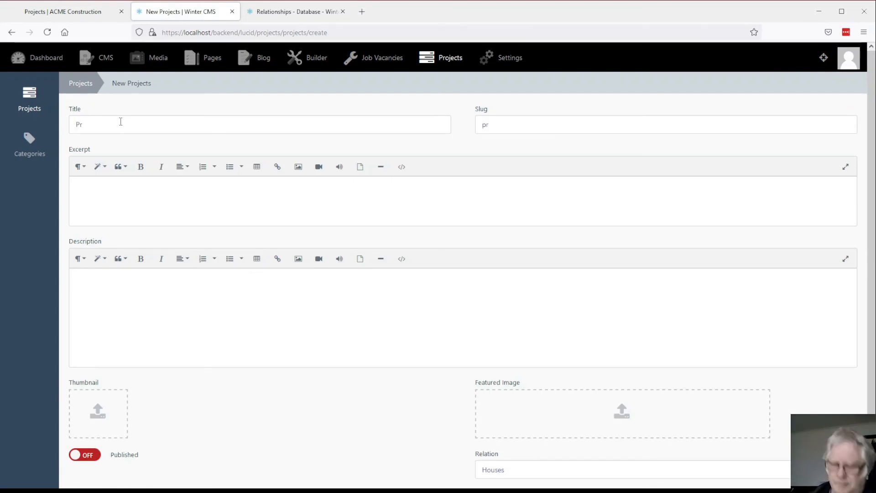
{"action": "type", "text": "Projec"}
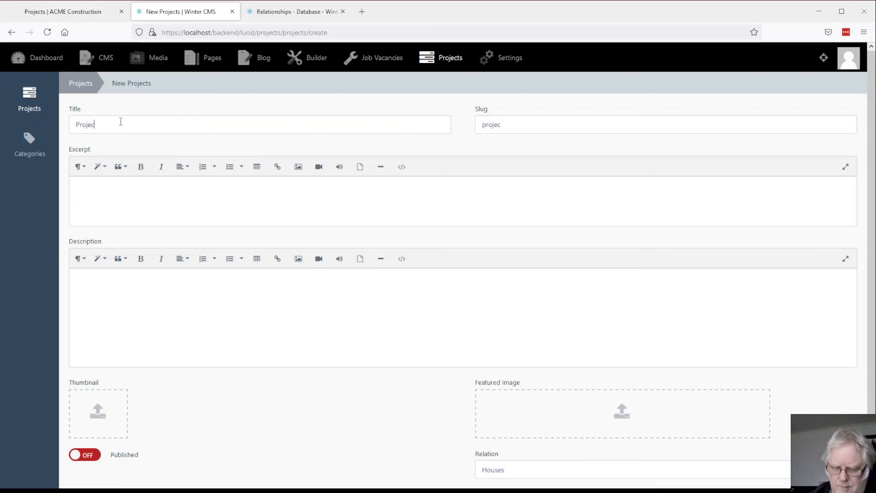
{"action": "type", "text": "1"}
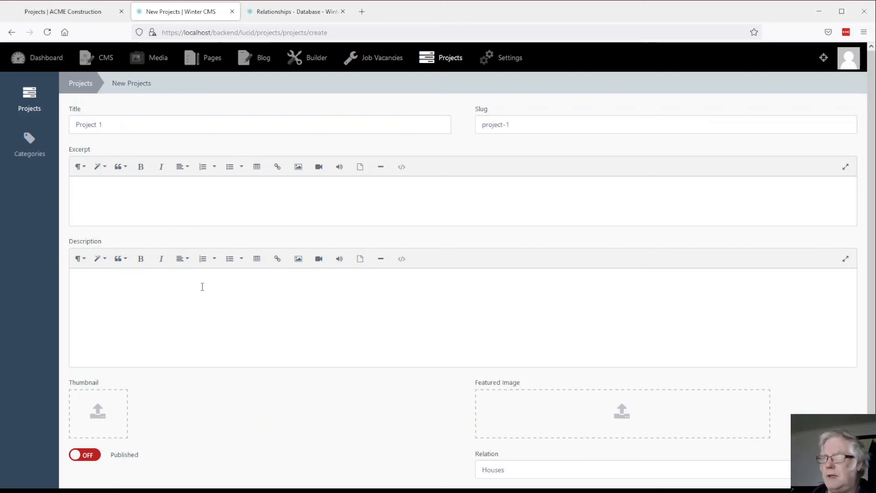
{"action": "scroll", "coordinate": [210, 293], "scroll_direction": "down", "scroll_amount": 1}
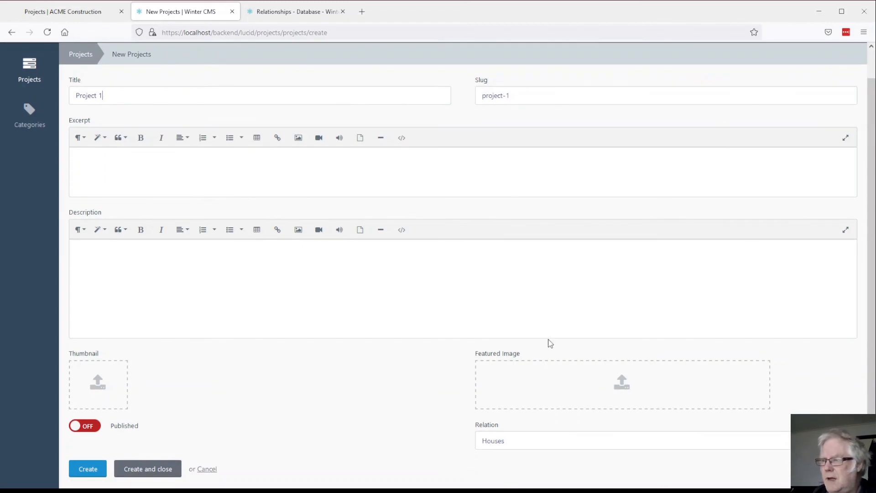
{"action": "left_click", "coordinate": [652, 434]}
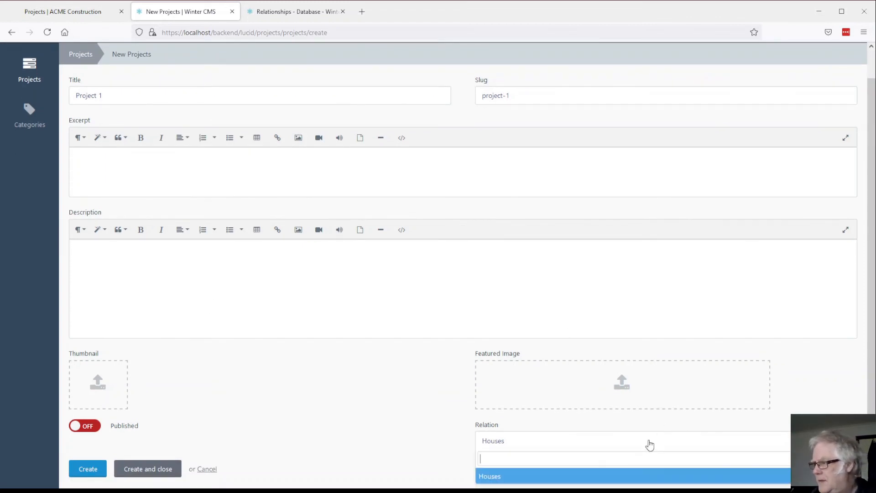
{"action": "left_click", "coordinate": [499, 483]}
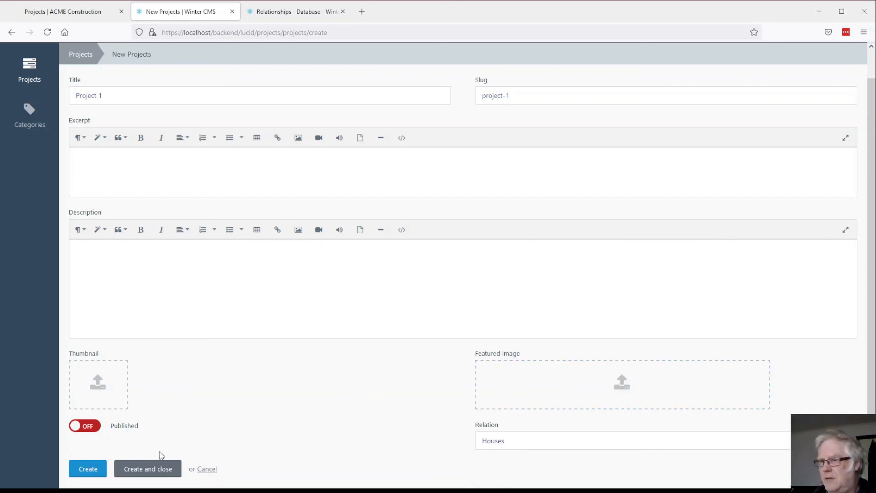
{"action": "left_click", "coordinate": [140, 470]}
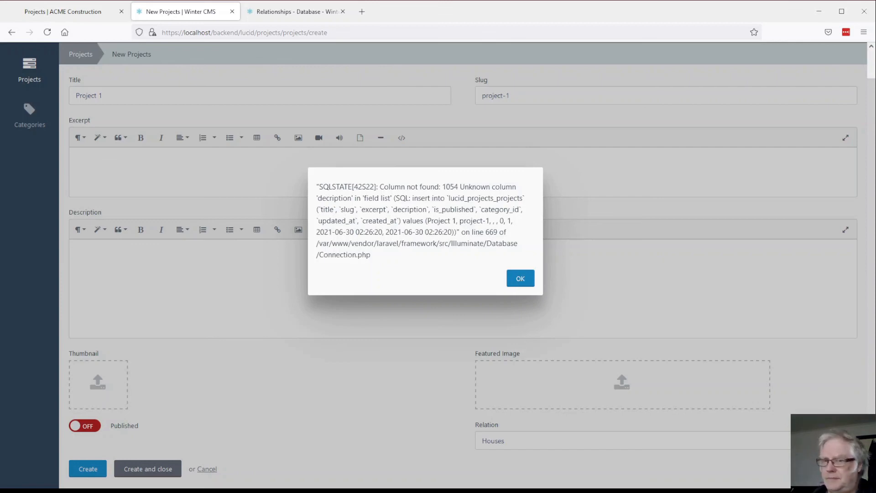
- Switch to Visual Studio Code, correct the misspelled field key to description in the project model's fields.yaml, and save the file
{"action": "key", "text": "alt+Tab"}
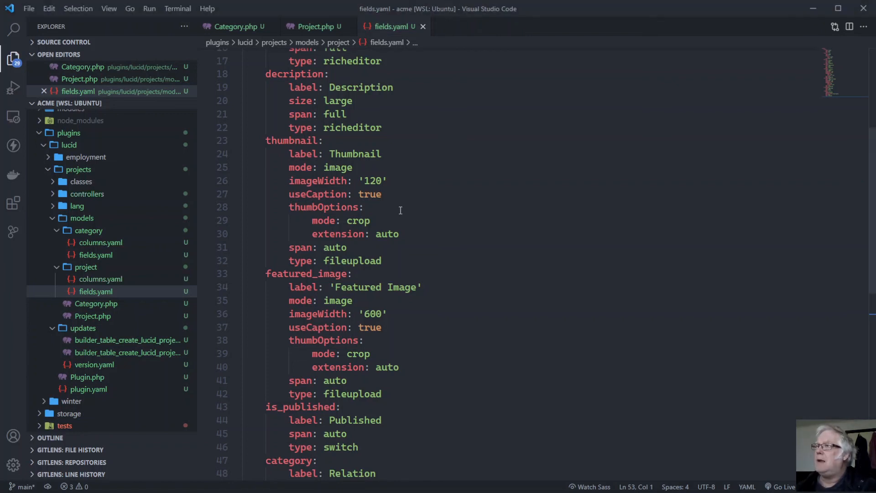
{"action": "left_click", "coordinate": [276, 74]}
{"action": "type", "text": "s"}
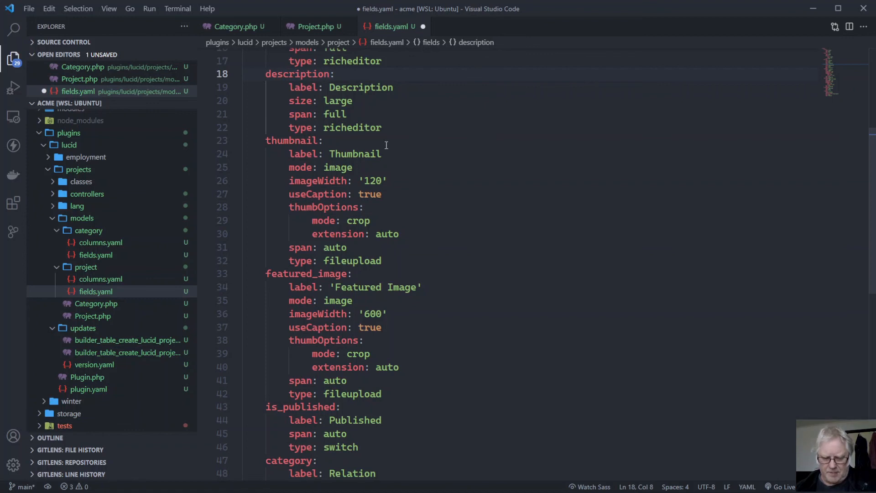
{"action": "key", "text": "ctrl+s"}
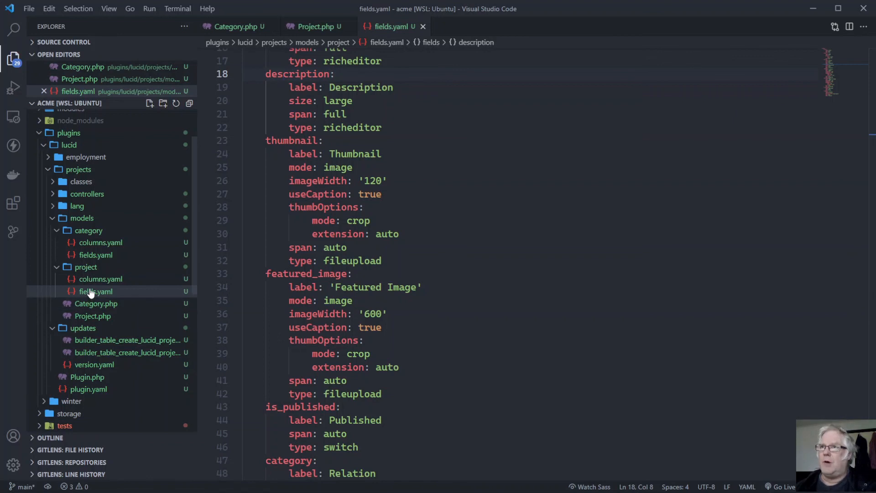
- Correct the misspelled field key to description in the category model's fields.yaml, and return to the browser to create Project 1
{"action": "left_click", "coordinate": [96, 255]}
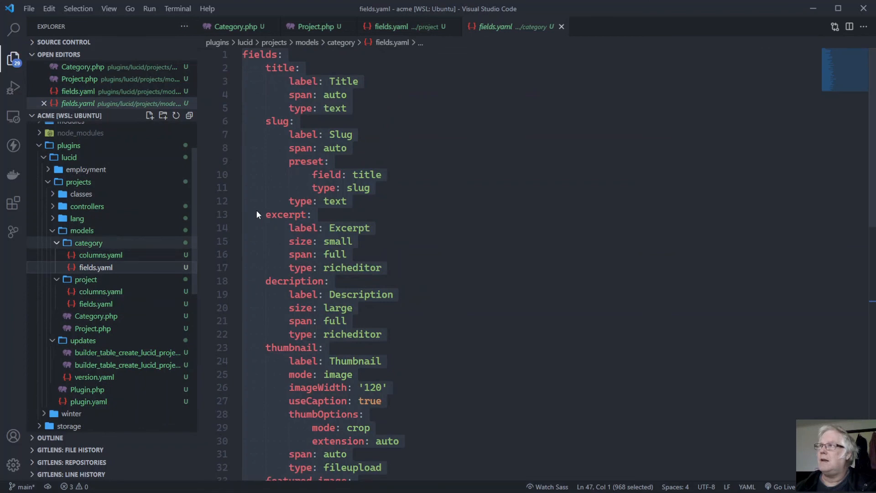
{"action": "left_click", "coordinate": [277, 281]}
{"action": "type", "text": "ses"}
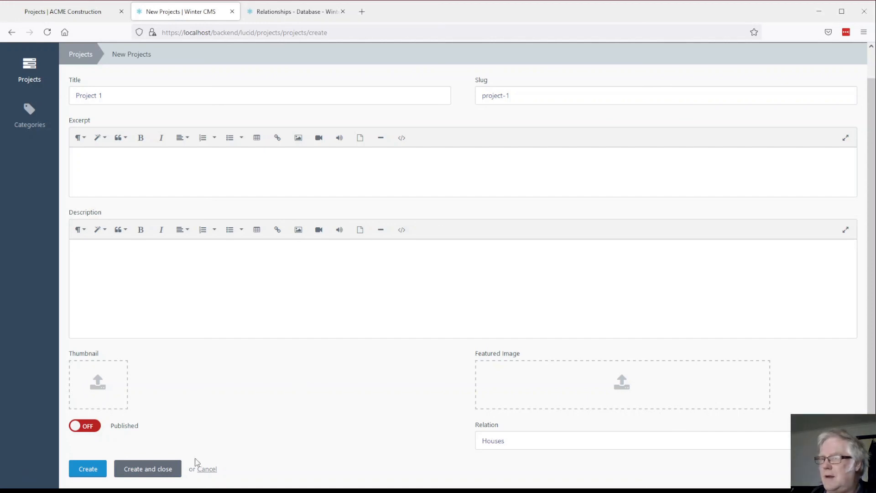
{"action": "left_click", "coordinate": [160, 471]}
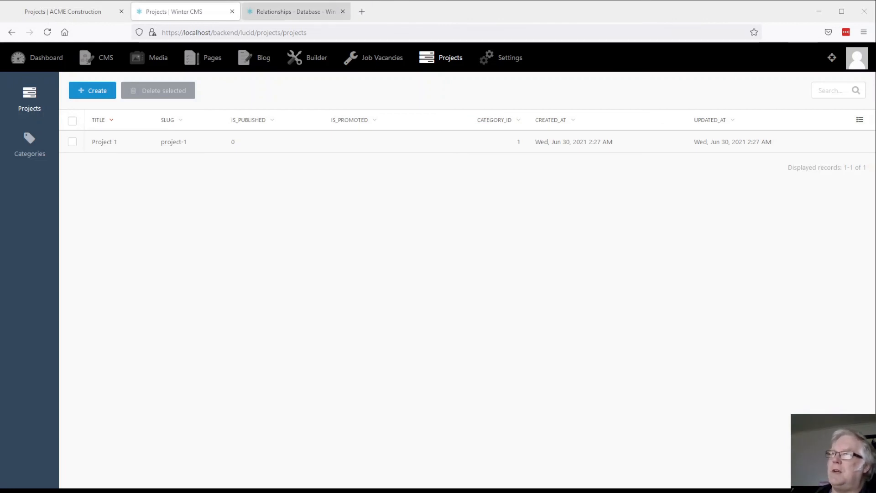
- Open the Plugin Registration page in the Winter CMS documentation and look over its topics
{"action": "left_click", "coordinate": [294, 12]}
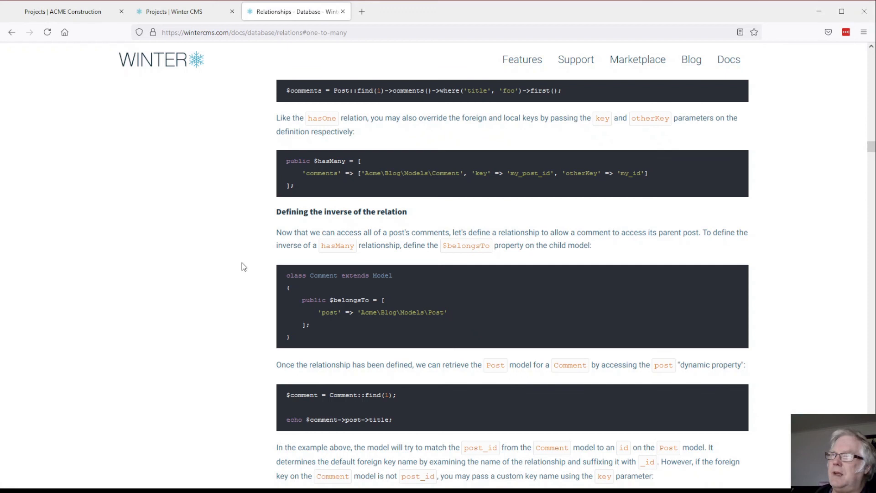
{"action": "scroll", "coordinate": [241, 255], "scroll_direction": "up", "scroll_amount": 15}
{"action": "scroll", "coordinate": [232, 195], "scroll_direction": "up", "scroll_amount": 20}
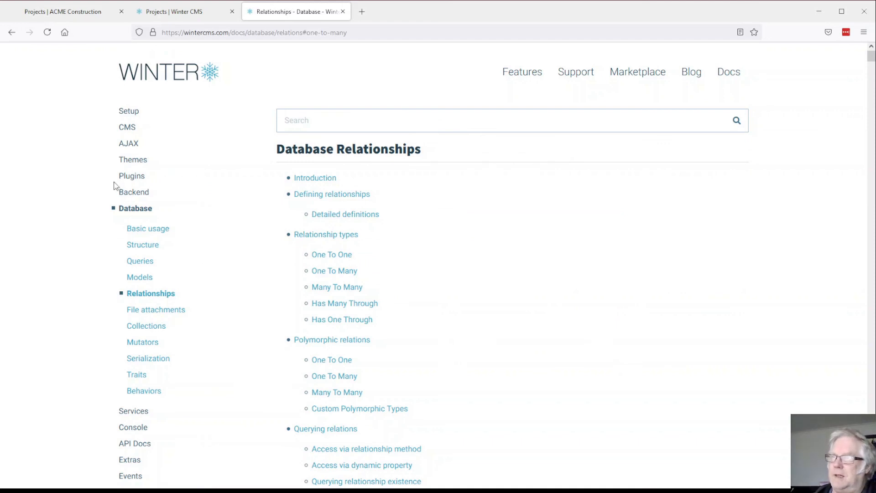
{"action": "left_click", "coordinate": [130, 182]}
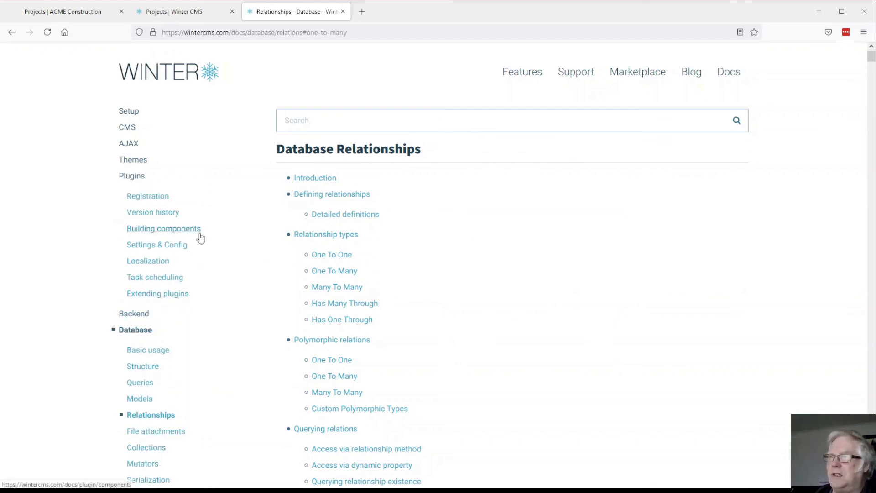
{"action": "left_click", "coordinate": [151, 197]}
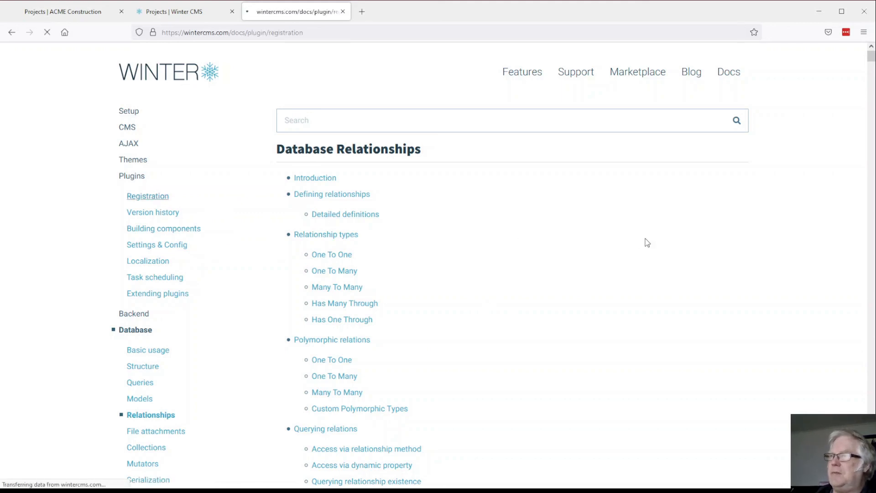
{"action": "scroll", "coordinate": [634, 286], "scroll_direction": "down", "scroll_amount": 5}
{"action": "scroll", "coordinate": [604, 286], "scroll_direction": "down", "scroll_amount": 3}
{"action": "scroll", "coordinate": [594, 272], "scroll_direction": "up", "scroll_amount": 8}
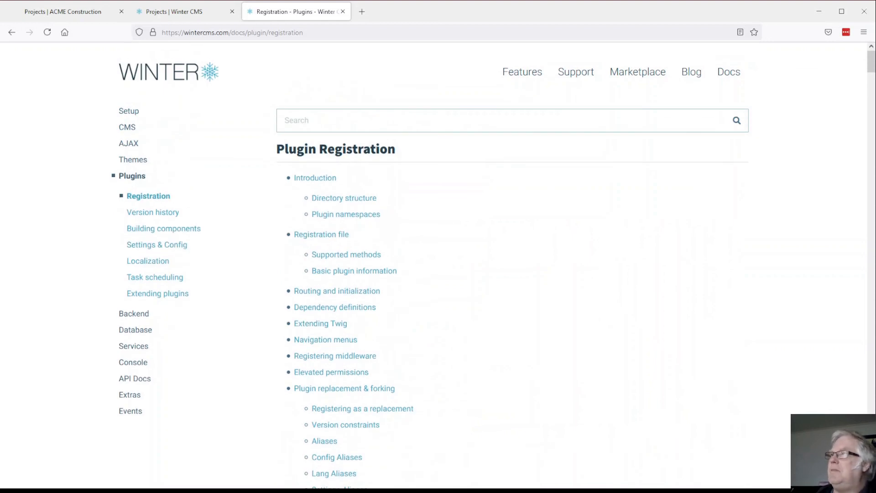